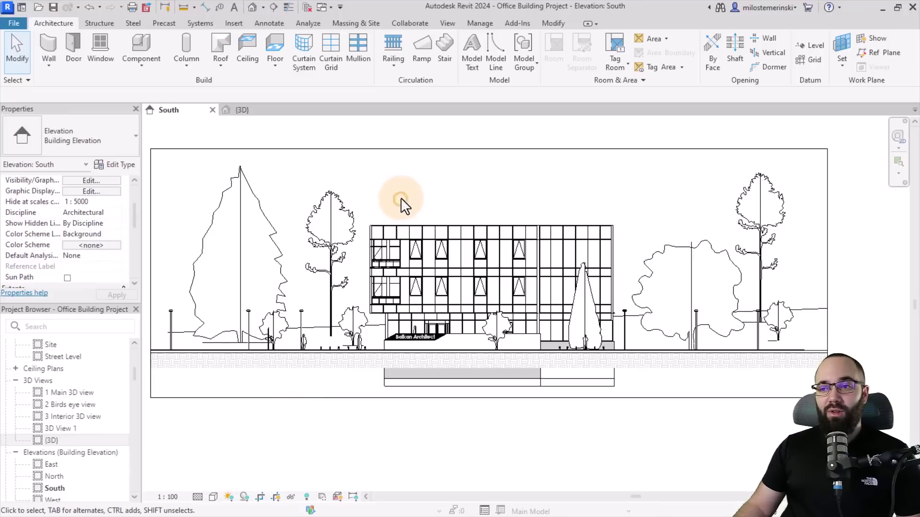
# Select the crop region boundary of the South elevation.
pyautogui.click(378, 150)
# Raise the crop's bottom edge to the ground line and turn off Crop Region Visible.
pyautogui.moveTo(489, 398); pyautogui.dragTo(481, 354)
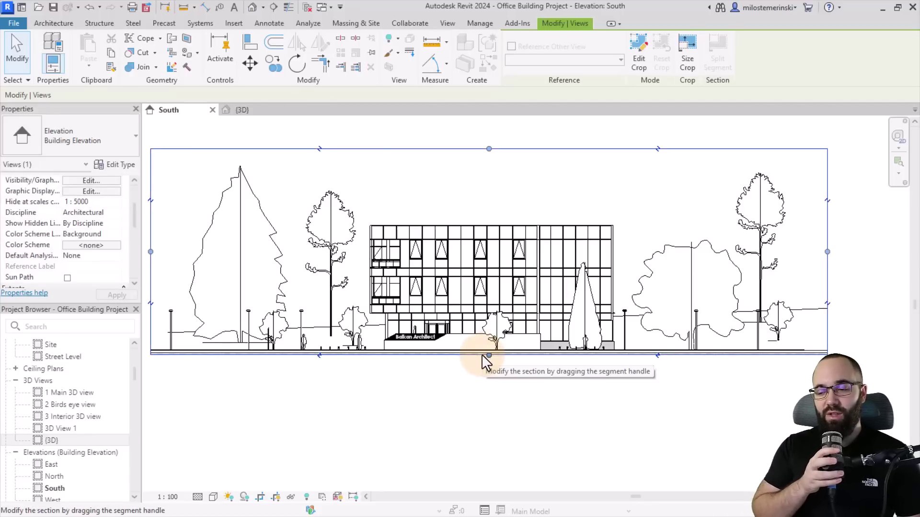
pyautogui.click(468, 388)
pyautogui.scroll(-5, 65, 217)
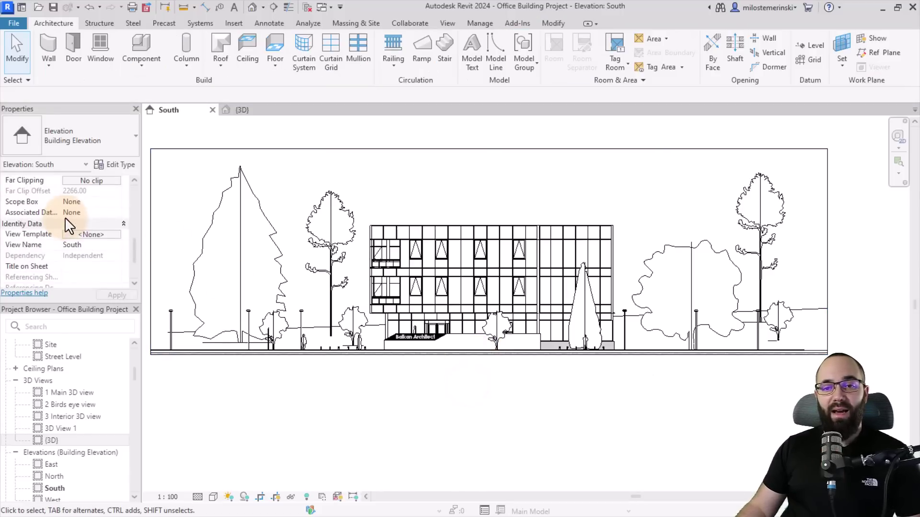
pyautogui.scroll(2, 68, 226)
pyautogui.click(67, 213)
pyautogui.click(116, 295)
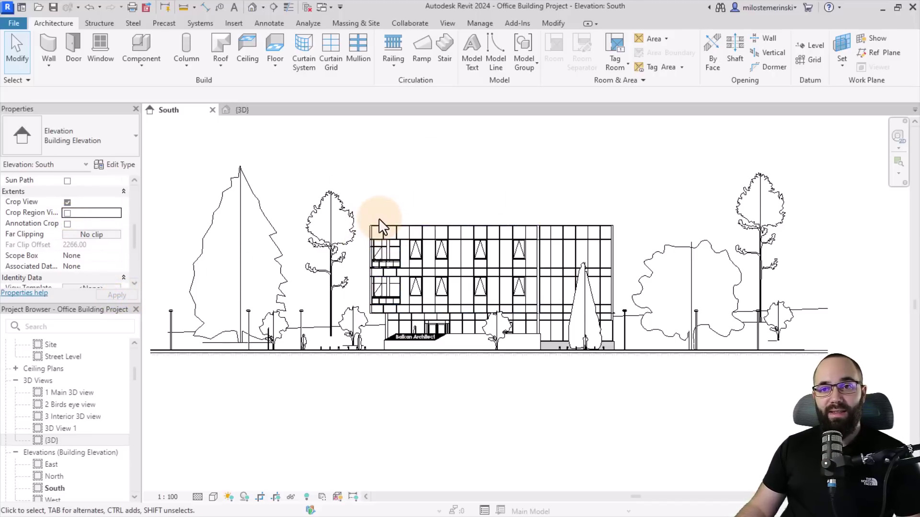
pyautogui.scroll(-3, 72, 422)
# Rename the South elevation to 'South - bw'.
pyautogui.rightClick(52, 368)
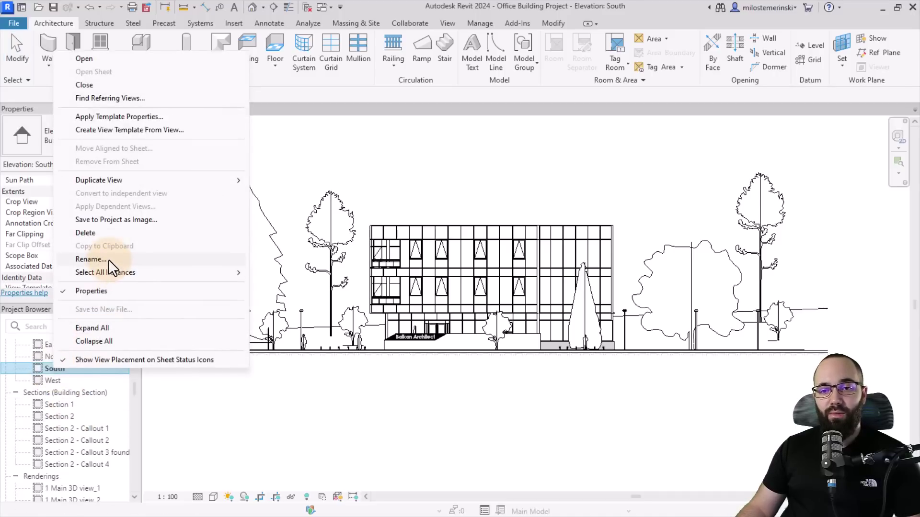
pyautogui.click(91, 259)
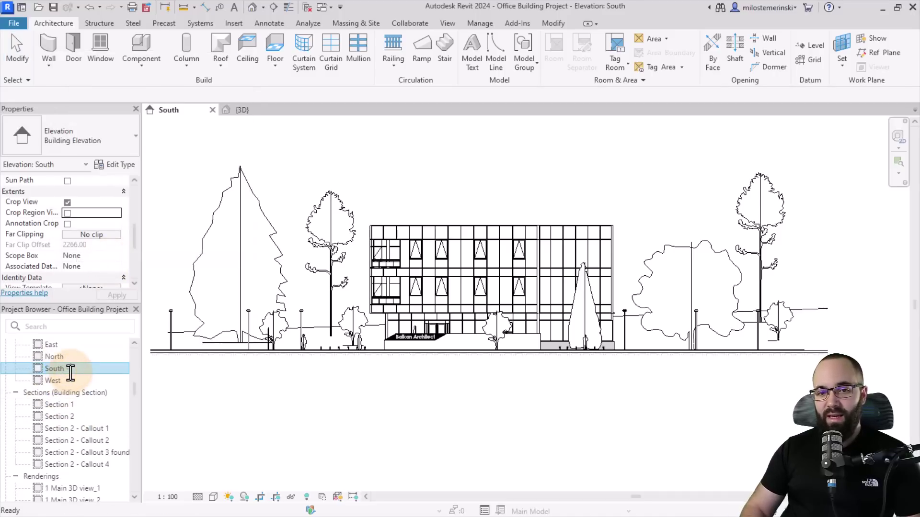
pyautogui.write('View')
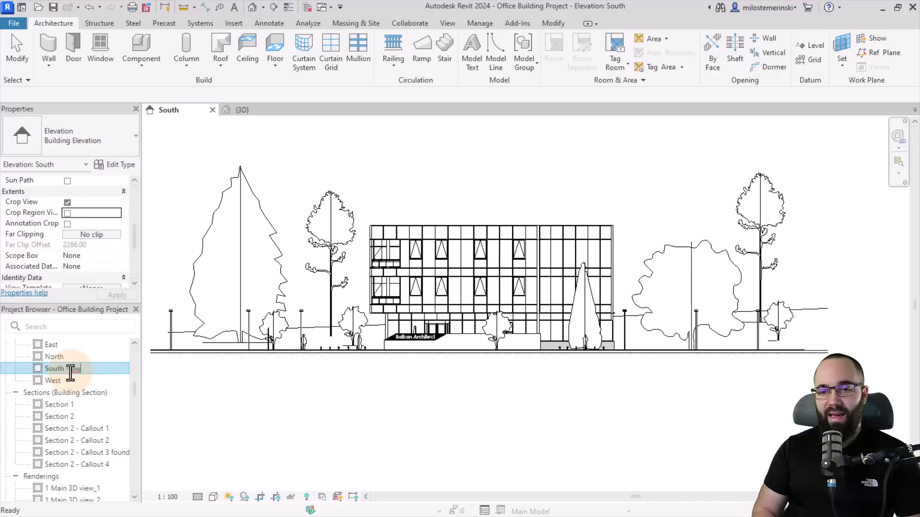
pyautogui.press('Return')
# Make an independent duplicate of the South - bw view.
pyautogui.rightClick(70, 373)
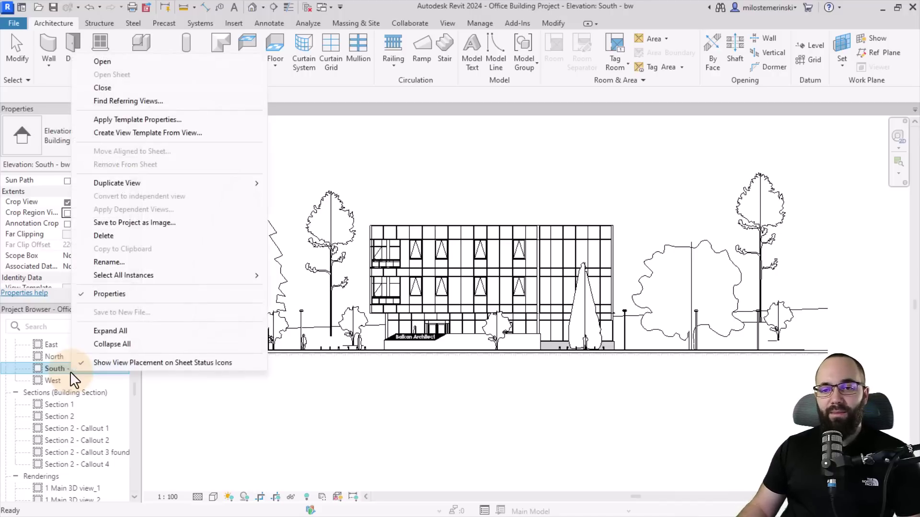
pyautogui.moveTo(110, 187)
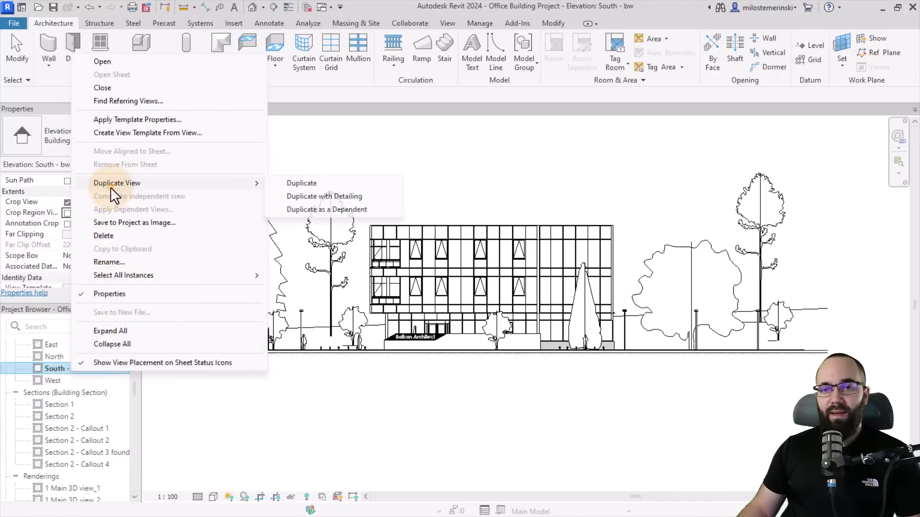
pyautogui.click(352, 185)
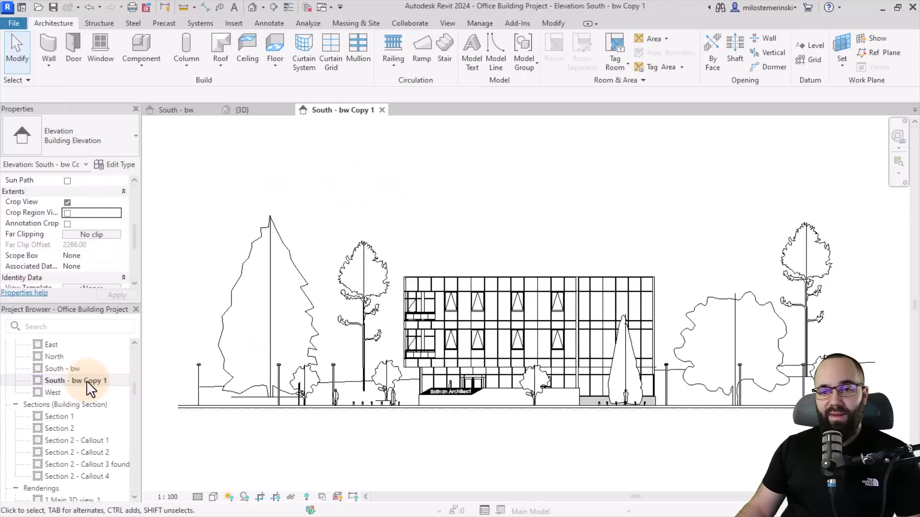
# Rename the duplicate to 'South - r' and reopen South - bw.
pyautogui.rightClick(80, 381)
pyautogui.click(115, 273)
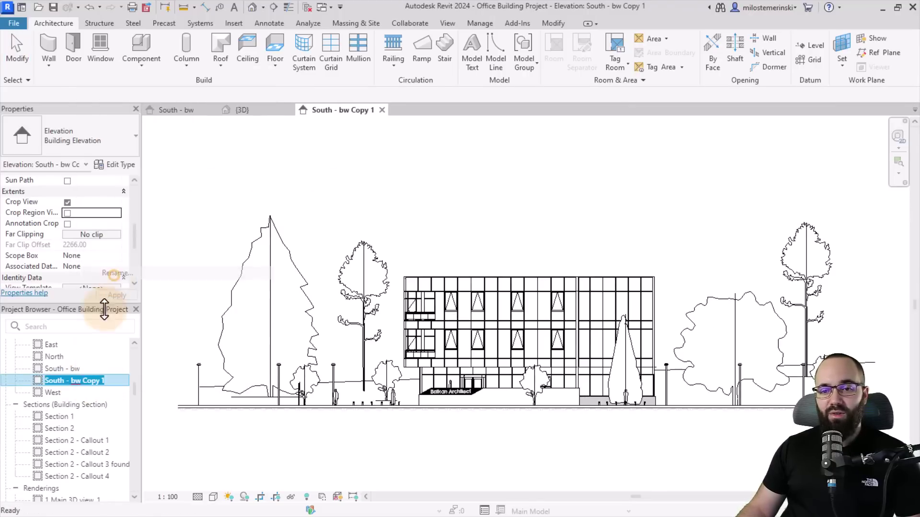
pyautogui.click(72, 381)
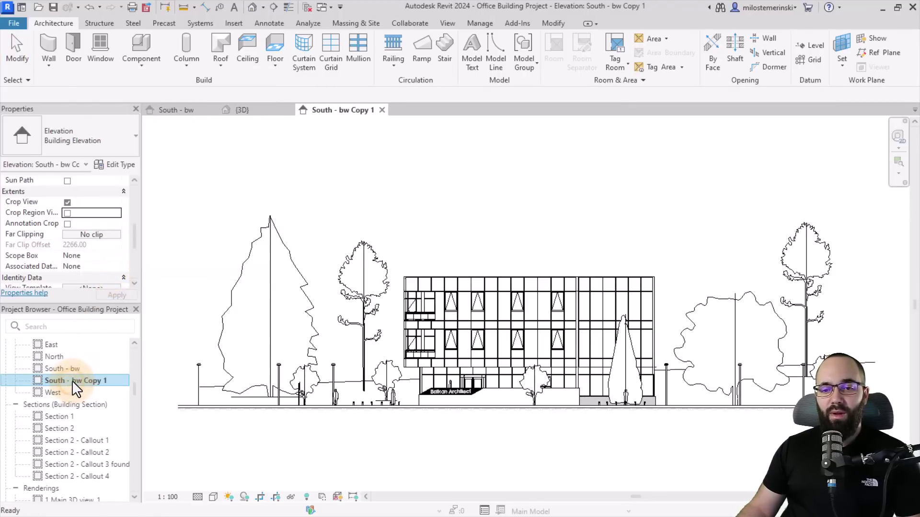
pyautogui.rightClick(70, 380)
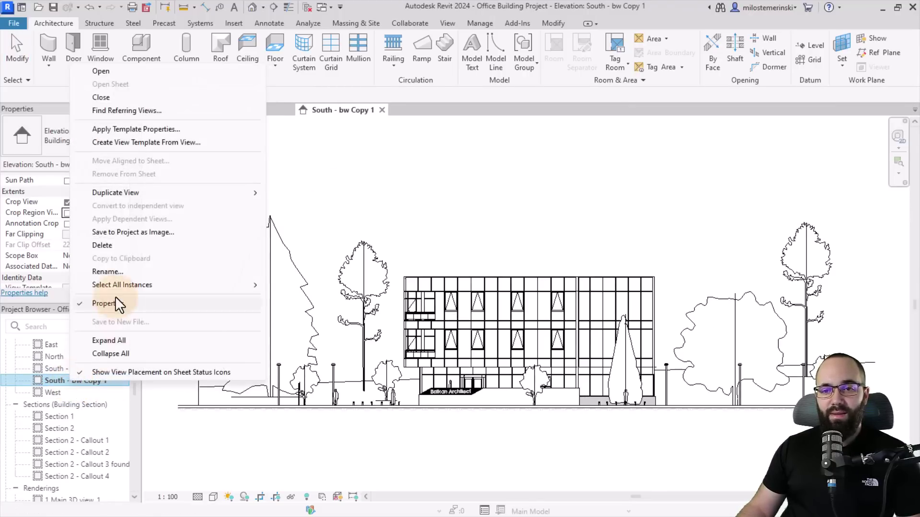
pyautogui.click(108, 271)
pyautogui.moveTo(70, 381); pyautogui.dragTo(132, 382)
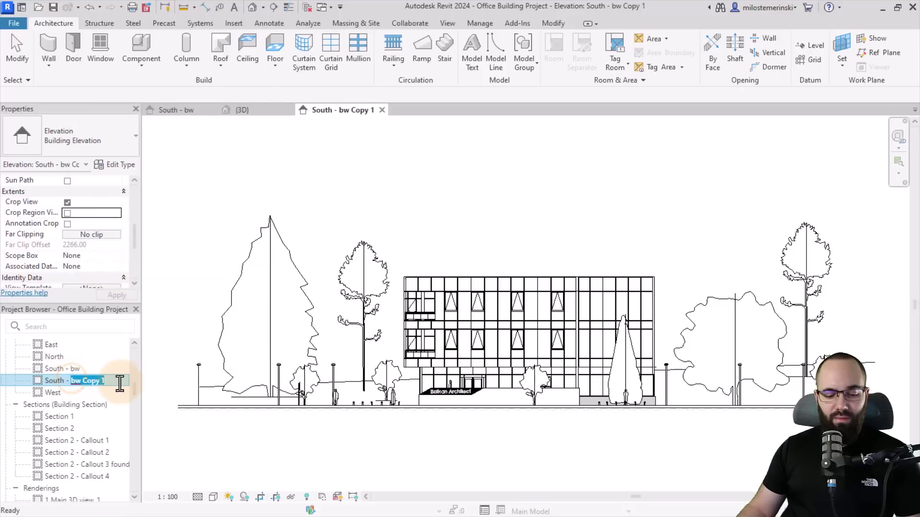
pyautogui.write('r')
pyautogui.press('Return')
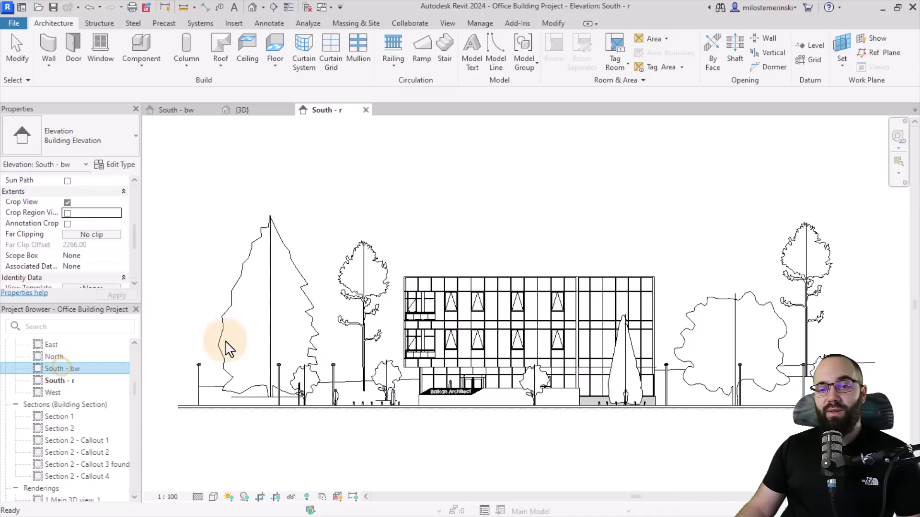
pyautogui.doubleClick(56, 368)
# Turn on anti-aliased lines for South - bw in Graphic Display Options.
pyautogui.moveTo(419, 398); pyautogui.dragTo(424, 396, button='middle')
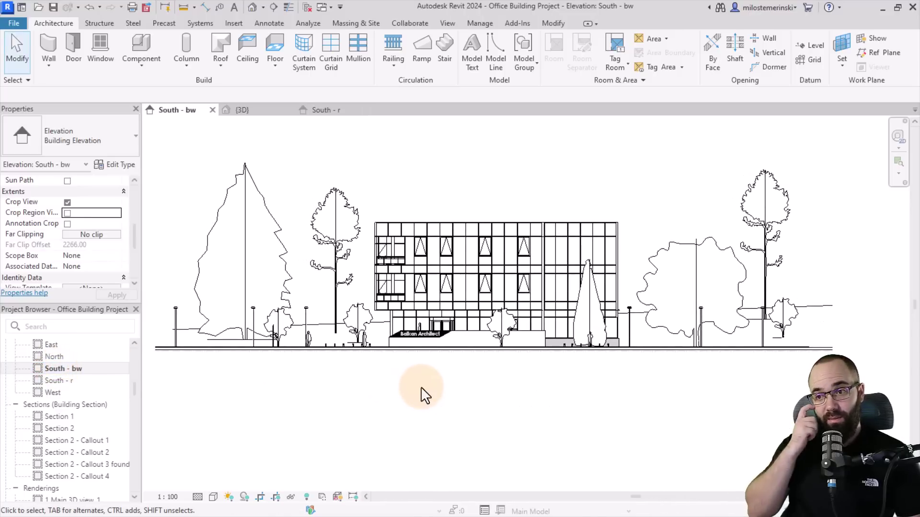
pyautogui.click(212, 500)
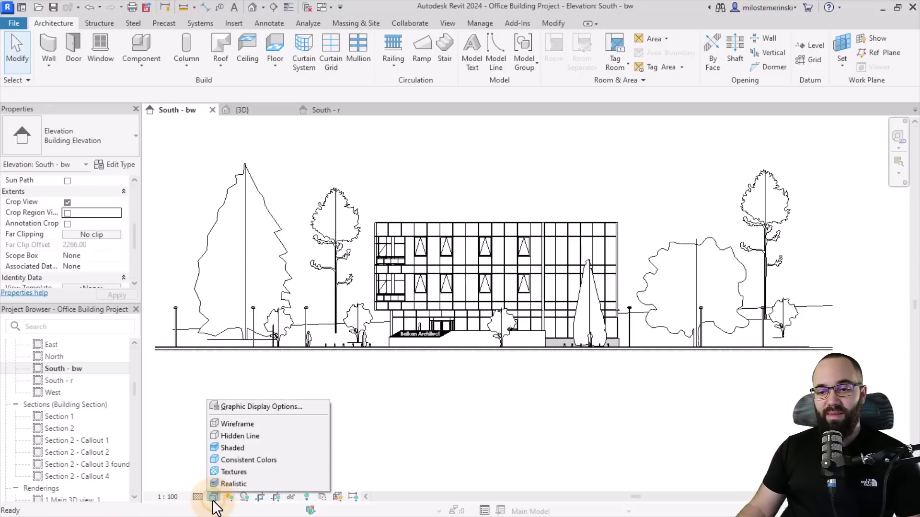
pyautogui.click(245, 411)
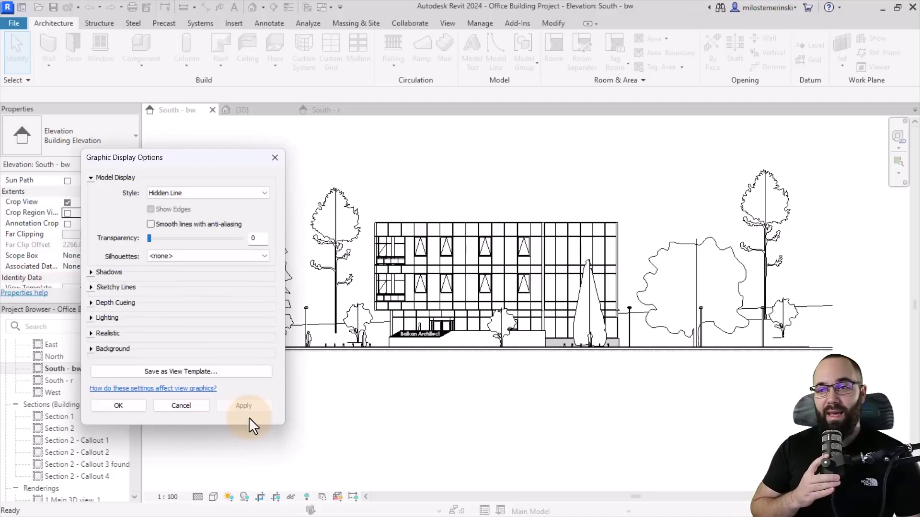
pyautogui.click(150, 225)
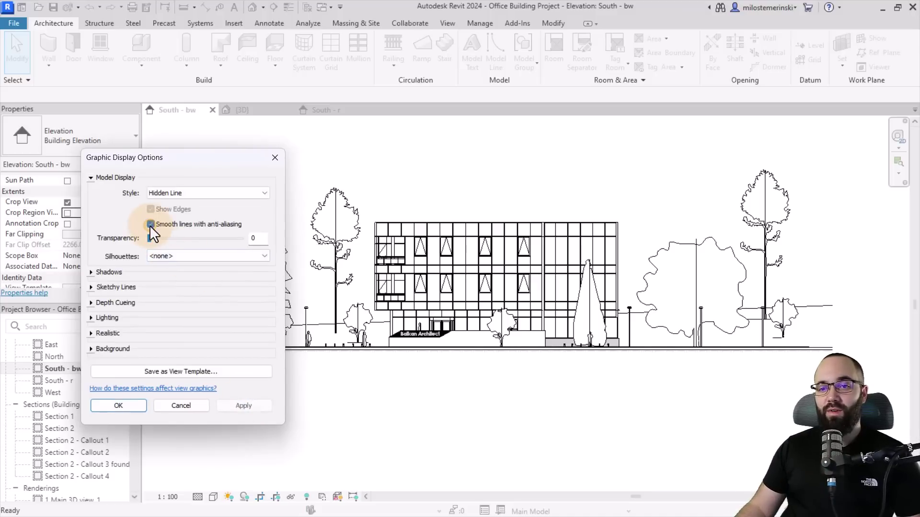
pyautogui.click(244, 406)
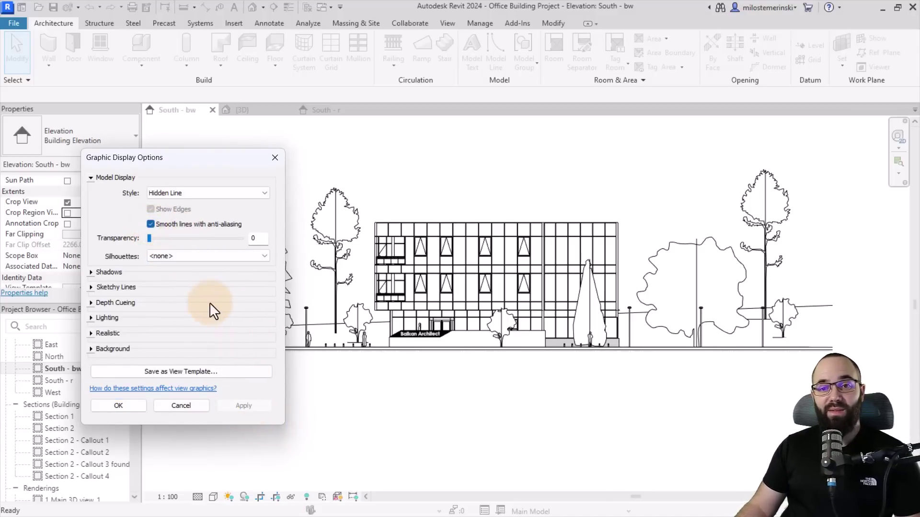
# Enable cast shadows on the South - bw elevation.
pyautogui.click(89, 273)
pyautogui.click(153, 281)
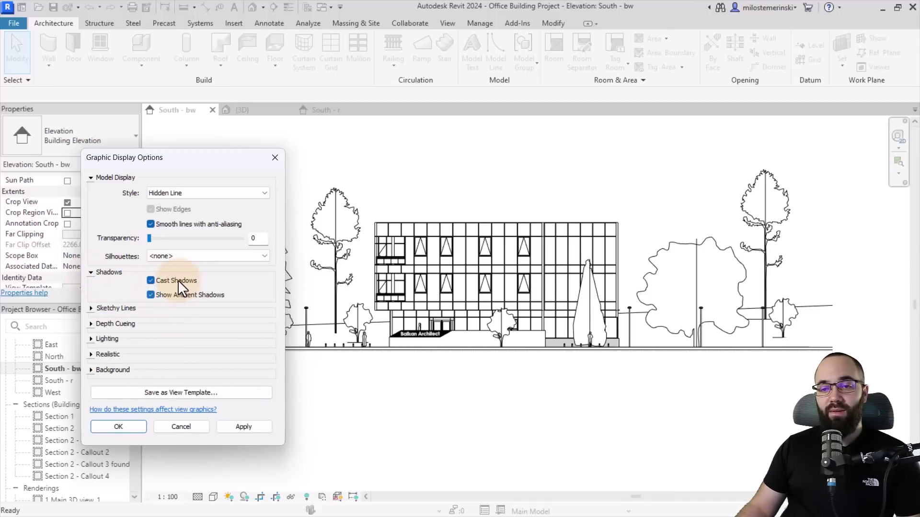
pyautogui.click(239, 427)
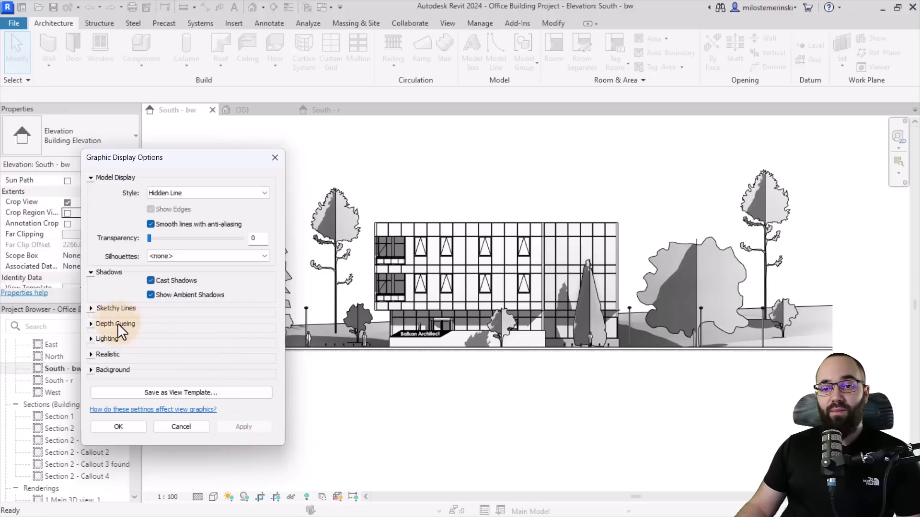
# Set the lighting to sun 50 and ambient light 40.
pyautogui.click(91, 338)
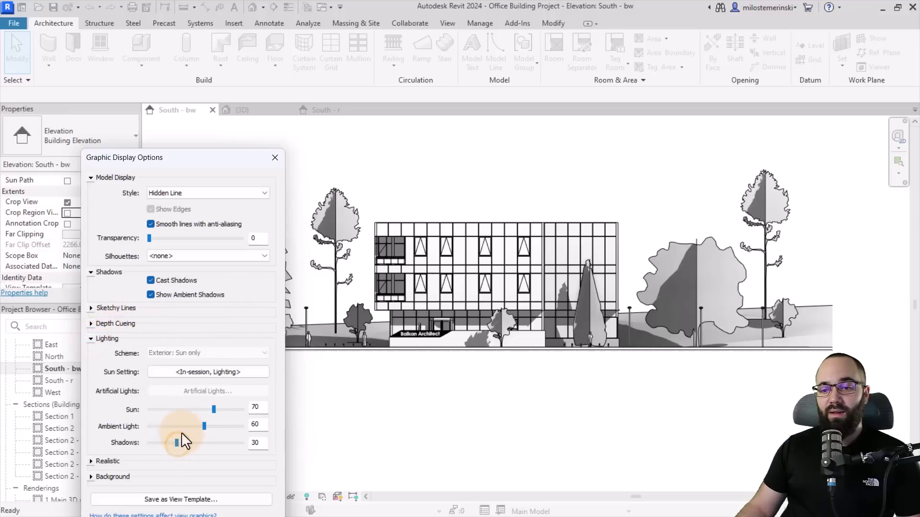
pyautogui.click(195, 410)
pyautogui.moveTo(203, 166); pyautogui.dragTo(188, 75)
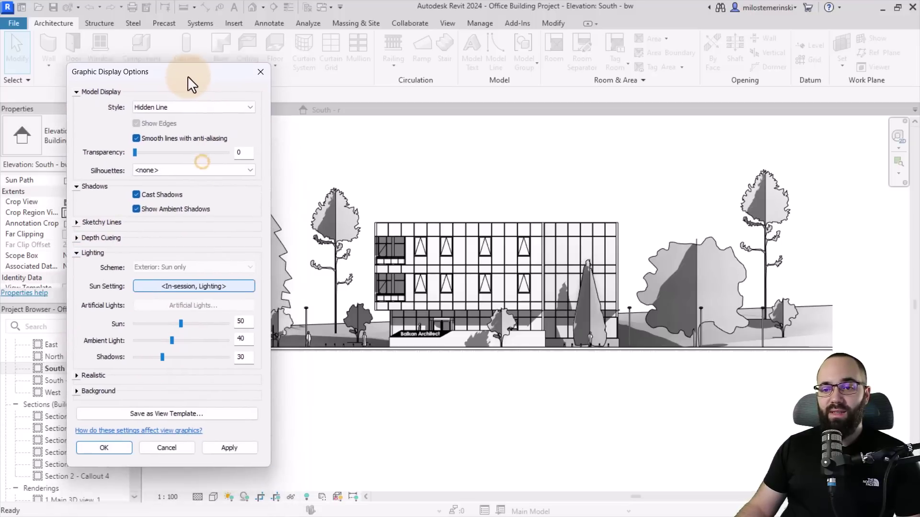
pyautogui.click(232, 442)
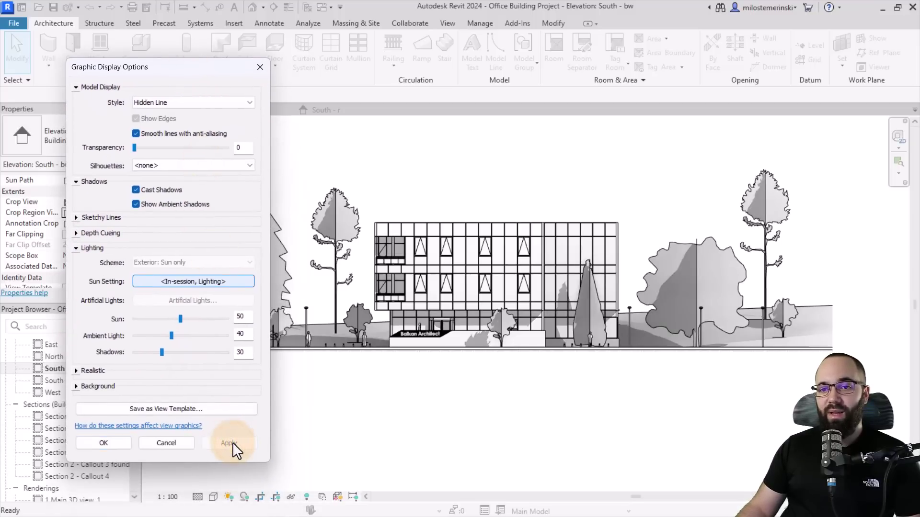
pyautogui.click(77, 181)
pyautogui.click(78, 227)
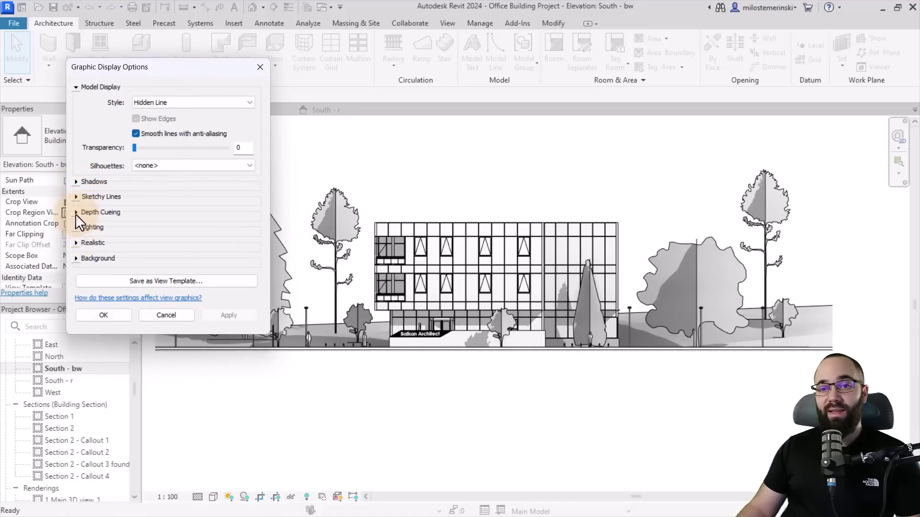
pyautogui.click(76, 214)
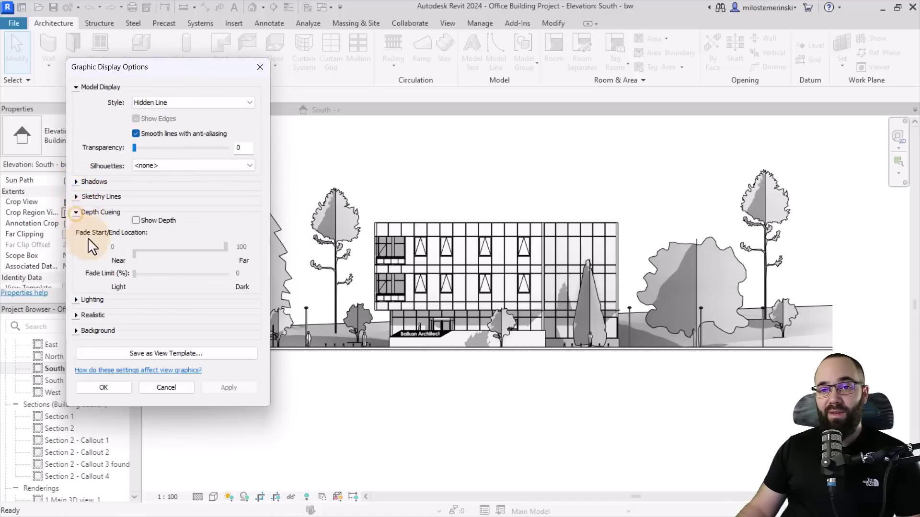
# Enable Show Depth with near 51 and far 100, then confirm the display settings.
pyautogui.click(135, 220)
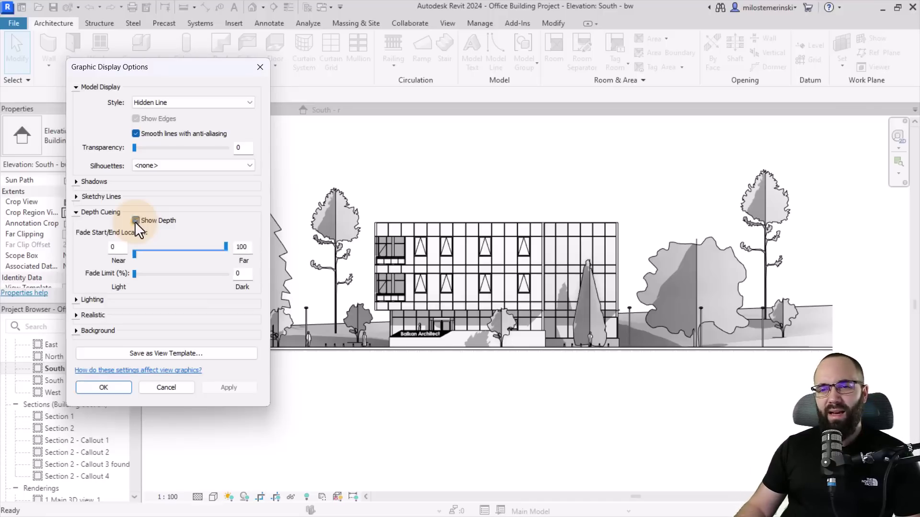
pyautogui.click(217, 388)
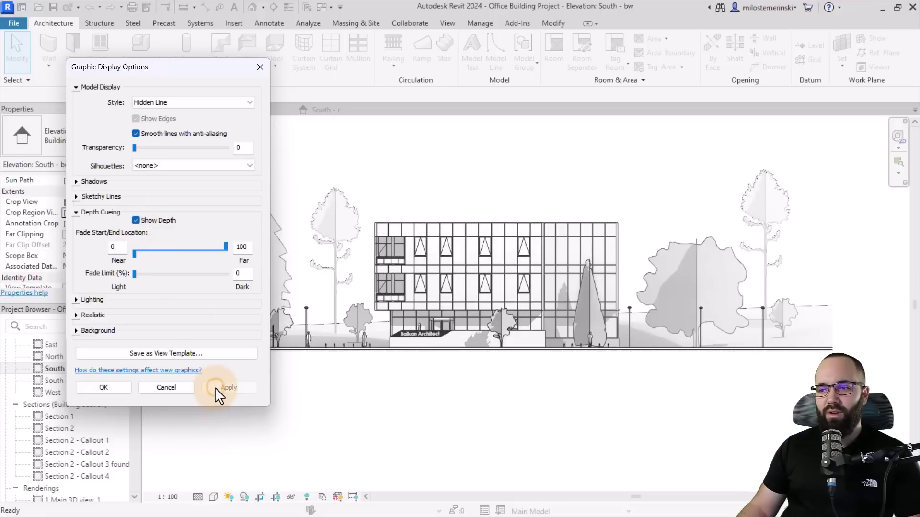
pyautogui.moveTo(135, 254); pyautogui.dragTo(181, 254)
pyautogui.click(229, 388)
pyautogui.click(225, 387)
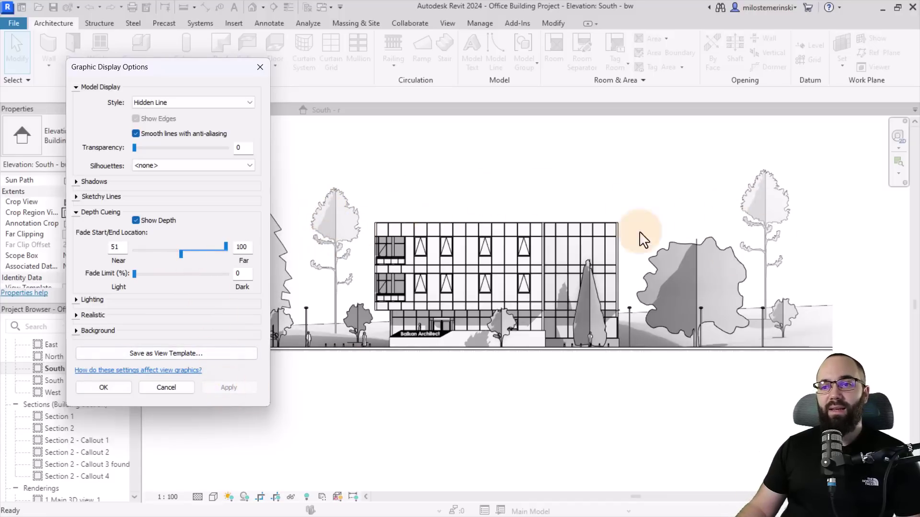
pyautogui.moveTo(192, 71); pyautogui.dragTo(106, 78)
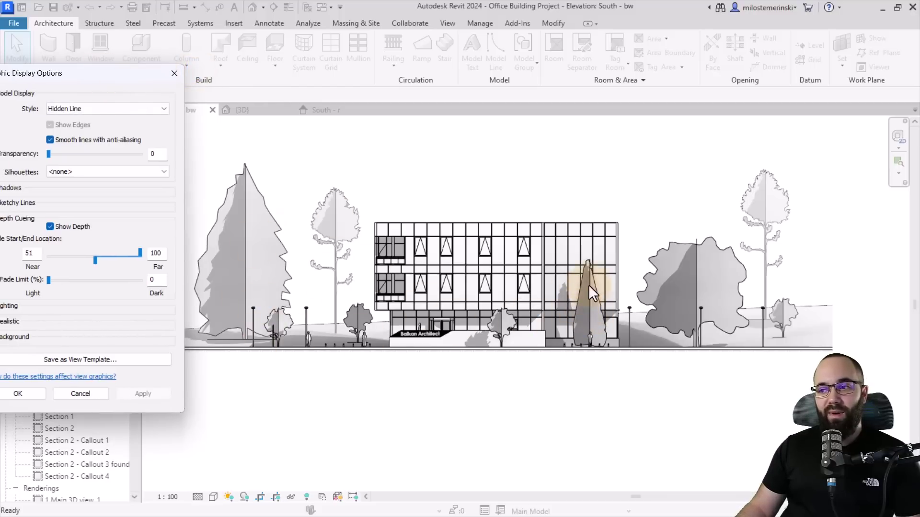
pyautogui.moveTo(136, 82); pyautogui.dragTo(225, 79)
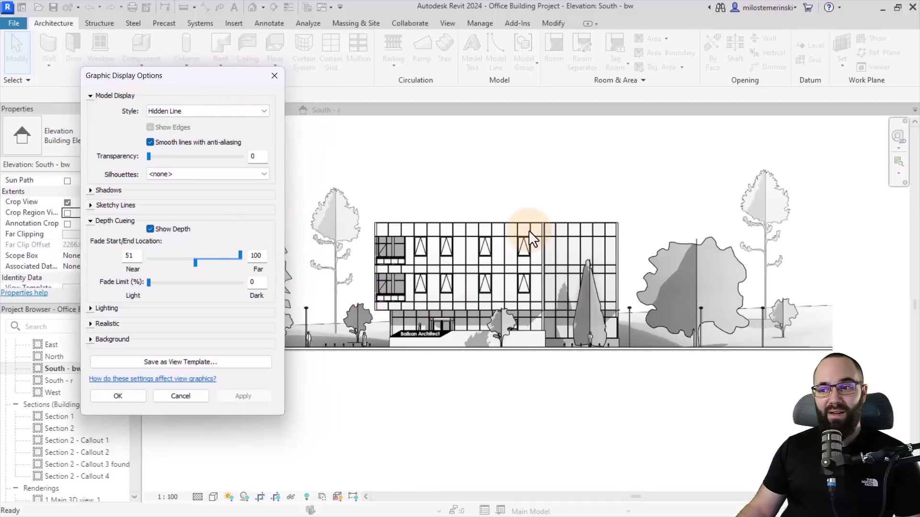
pyautogui.click(127, 396)
pyautogui.click(339, 405)
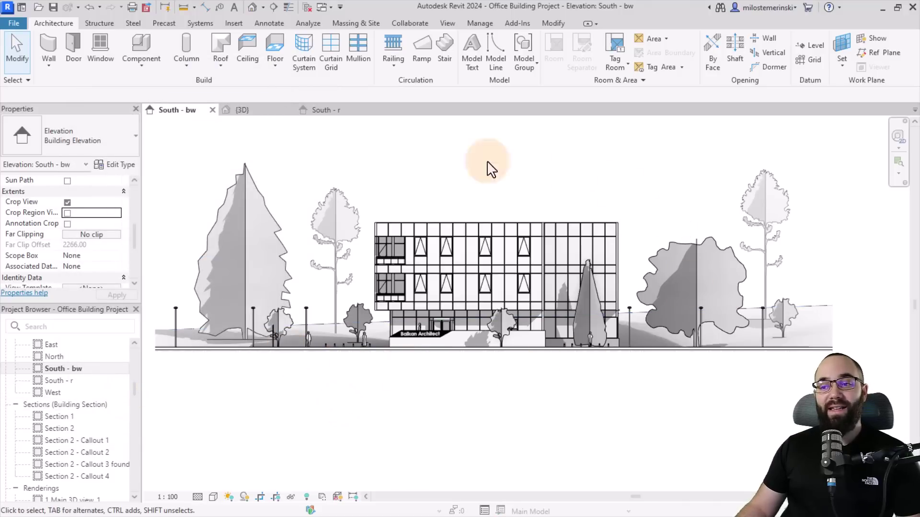
# Open South - r and hide the trees and ground in that view.
pyautogui.doubleClick(59, 381)
pyautogui.moveTo(328, 455); pyautogui.dragTo(276, 378, button='middle')
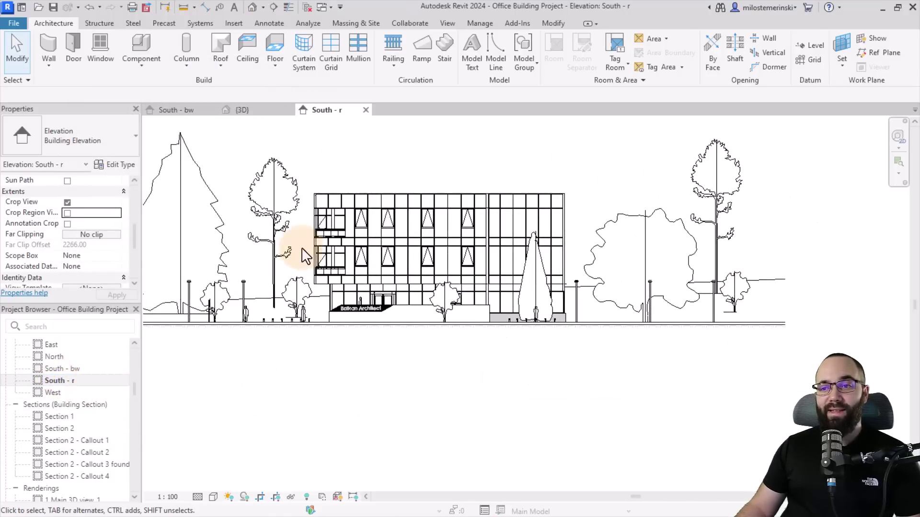
pyautogui.scroll(-1, 347, 361)
pyautogui.moveTo(324, 379); pyautogui.dragTo(174, 197)
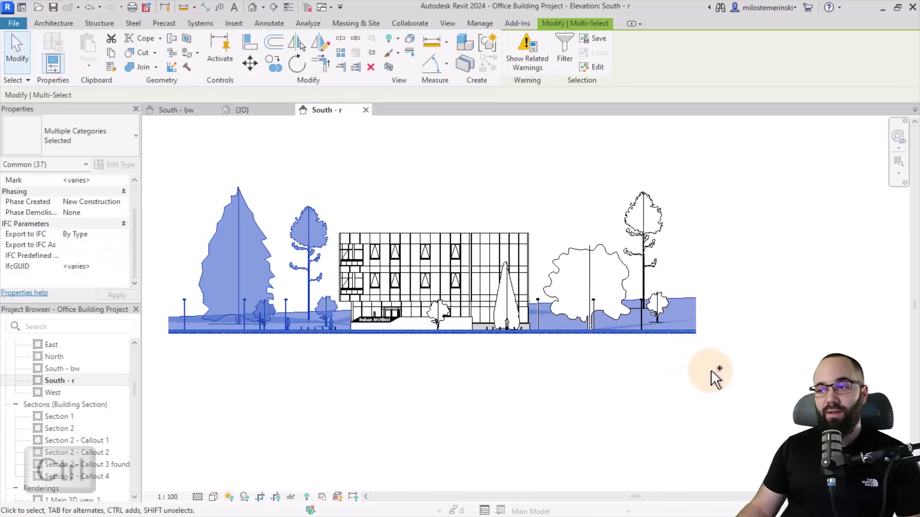
pyautogui.keyDown('ctrl'); pyautogui.moveTo(711, 370); pyautogui.dragTo(538, 189); pyautogui.keyUp('ctrl')
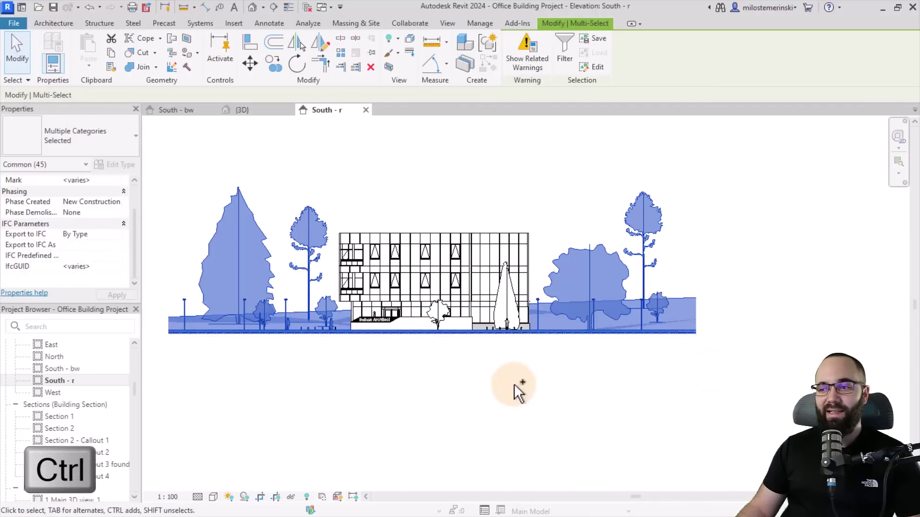
pyautogui.scroll(2, 493, 309)
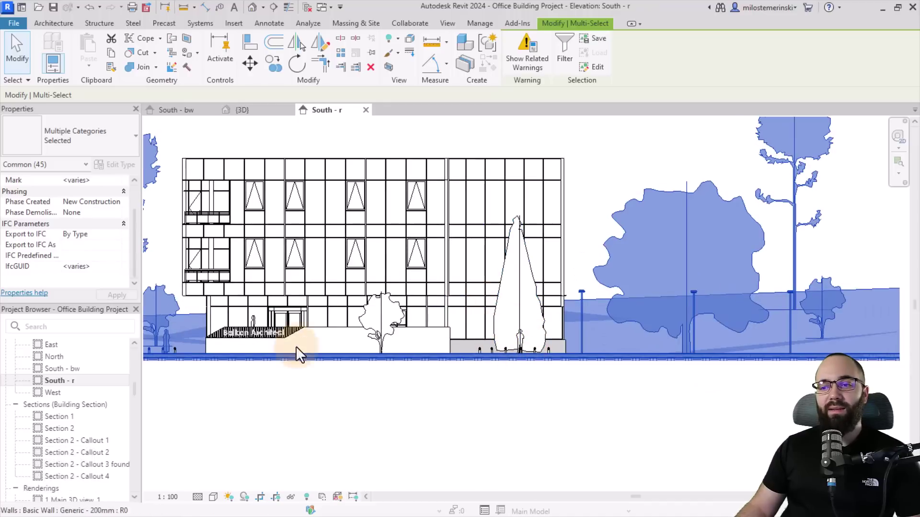
pyautogui.scroll(-3, 450, 343)
pyautogui.moveTo(339, 301); pyautogui.dragTo(398, 397, button='middle')
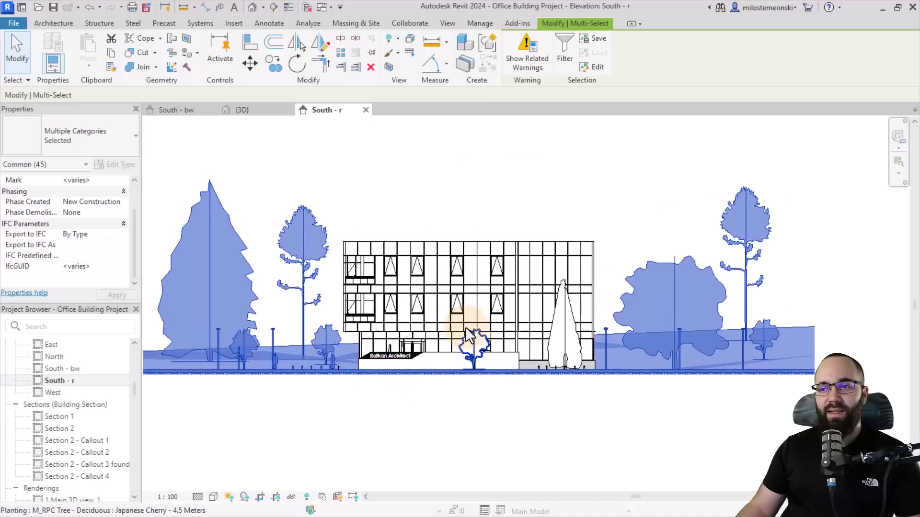
pyautogui.click(398, 40)
pyautogui.click(398, 56)
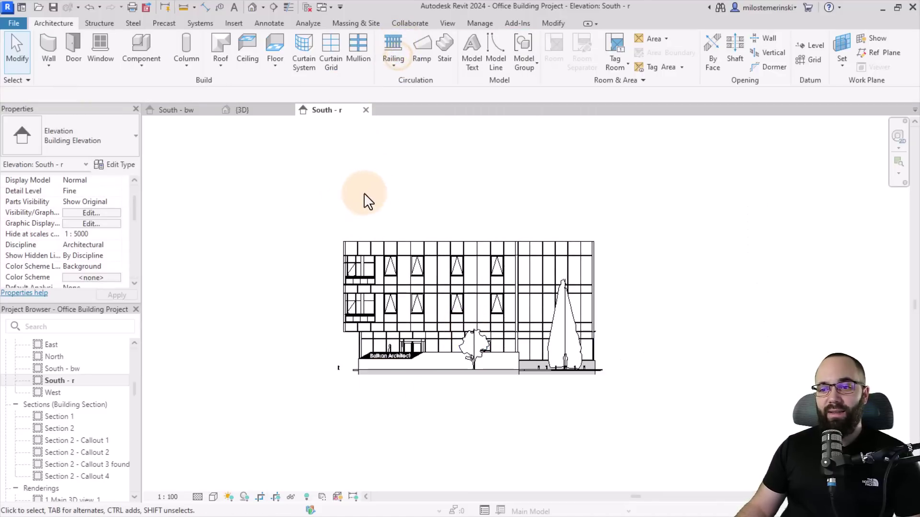
# Hide the bollard light in the South - r view.
pyautogui.moveTo(352, 323); pyautogui.dragTo(293, 304, button='middle')
pyautogui.click(281, 347)
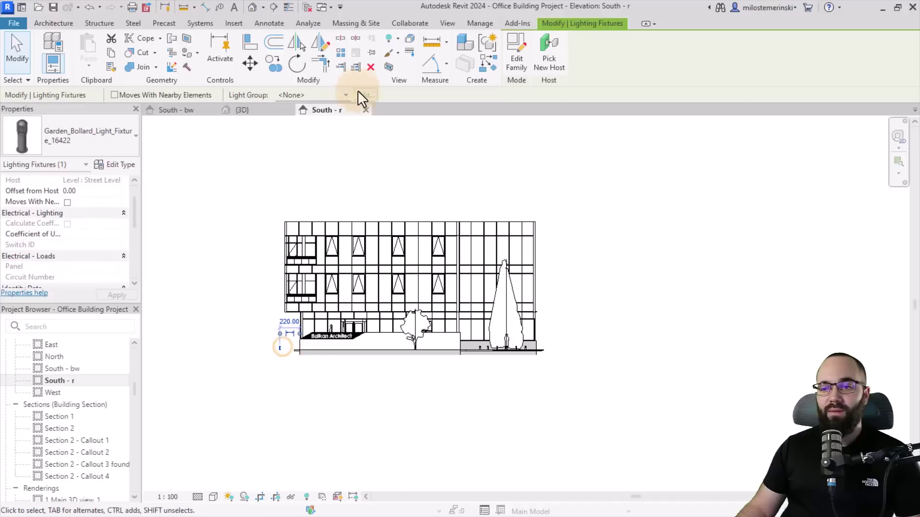
pyautogui.click(388, 39)
pyautogui.click(388, 57)
# Switch the South - r visual style to Realistic.
pyautogui.scroll(2, 391, 320)
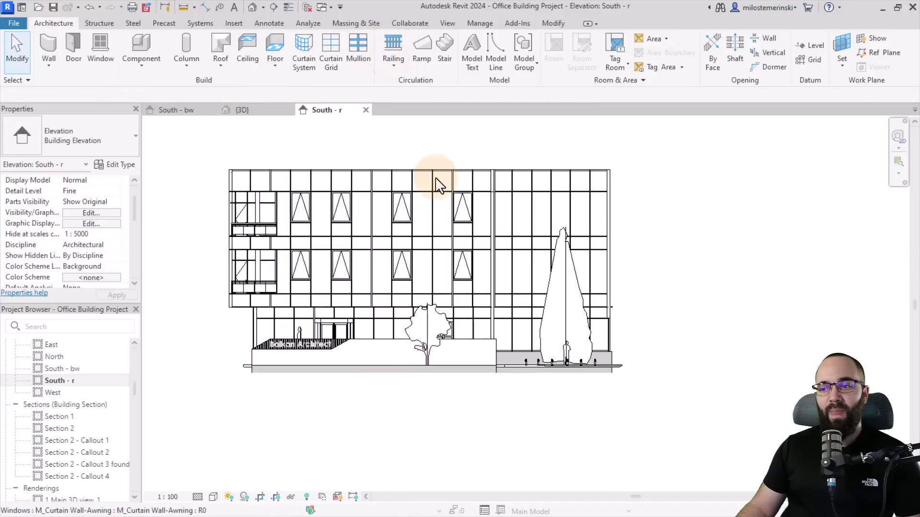
pyautogui.moveTo(263, 169); pyautogui.dragTo(259, 178, button='middle')
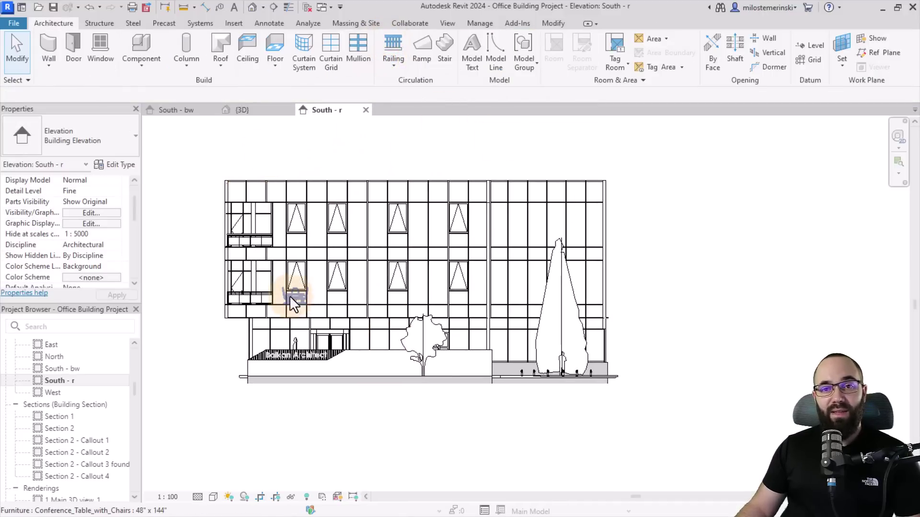
pyautogui.click(216, 497)
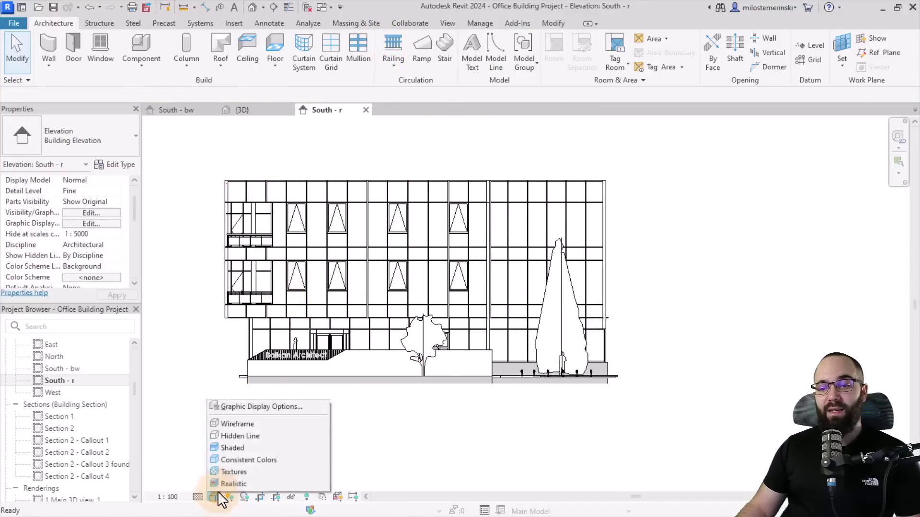
pyautogui.click(231, 481)
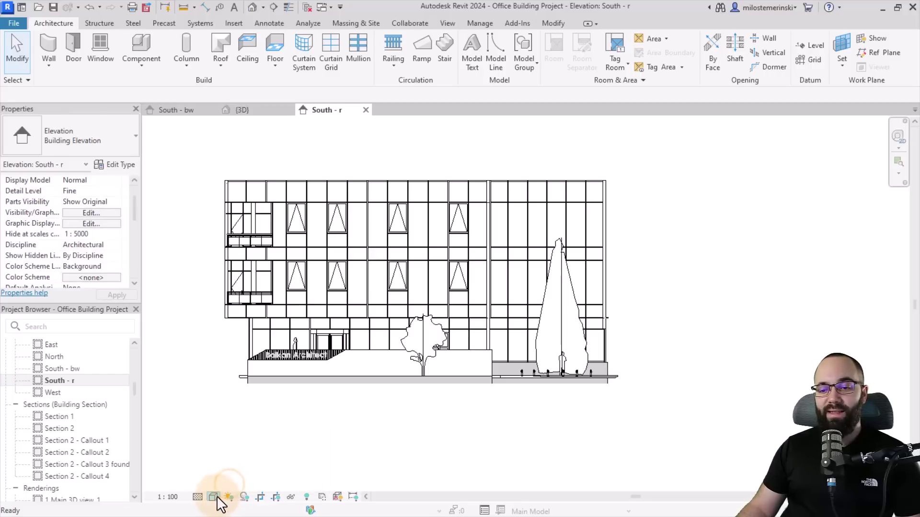
# Turn on anti-aliased lines for South - r in Graphic Display Options.
pyautogui.click(214, 497)
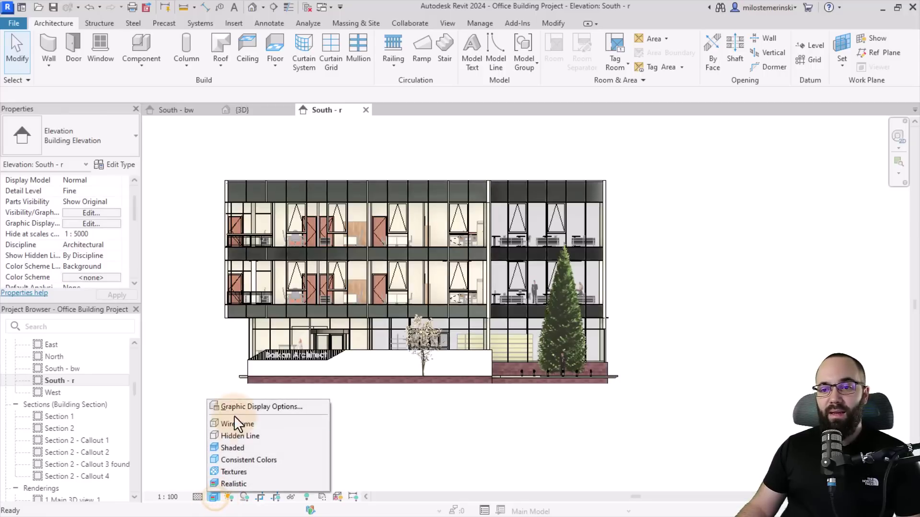
pyautogui.click(245, 406)
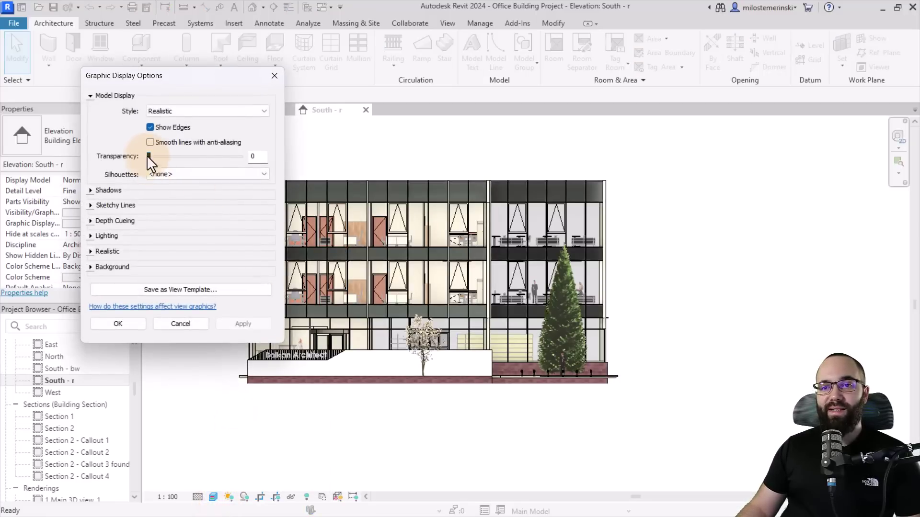
pyautogui.click(150, 143)
pyautogui.click(244, 324)
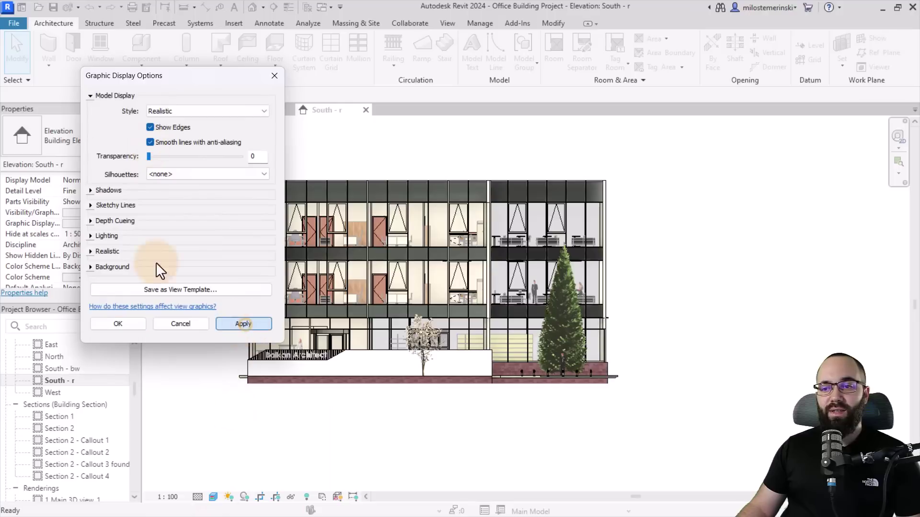
# Enable cast and ambient shadows on South - r.
pyautogui.click(94, 190)
pyautogui.click(151, 199)
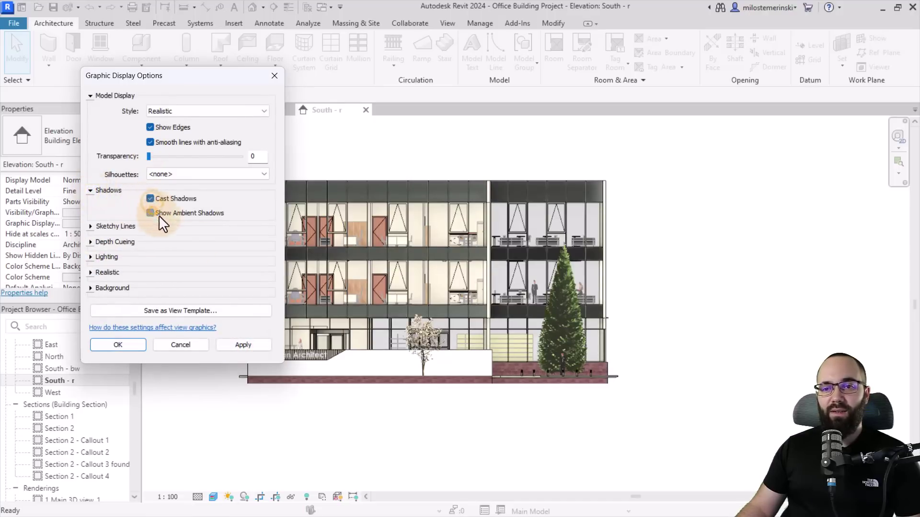
pyautogui.click(159, 215)
pyautogui.click(242, 348)
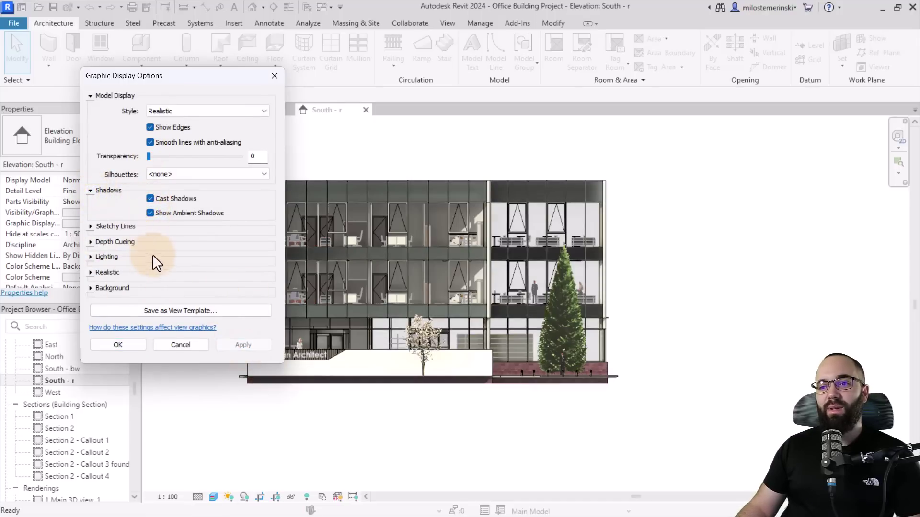
# Set sun 50, ambient light 40, shadows 30, and turn on Show Depth.
pyautogui.click(90, 256)
pyautogui.click(160, 360)
pyautogui.click(194, 327)
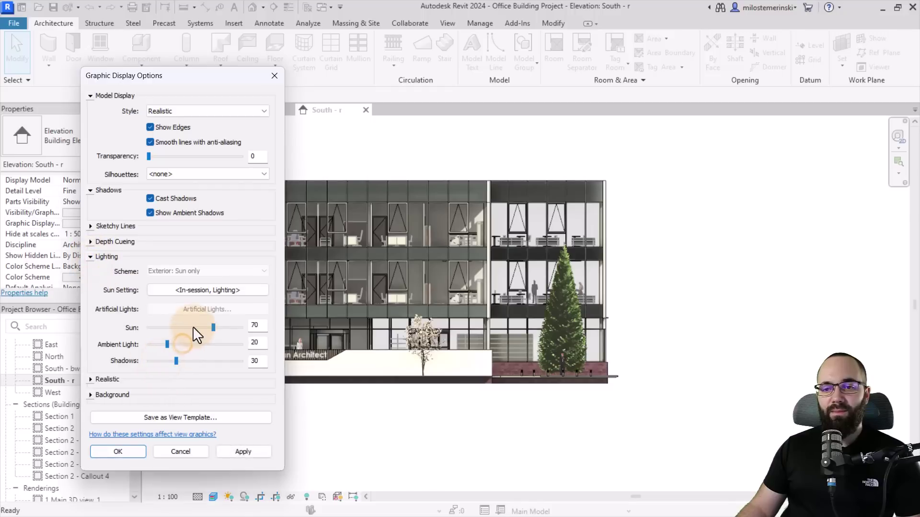
pyautogui.click(185, 344)
pyautogui.click(230, 452)
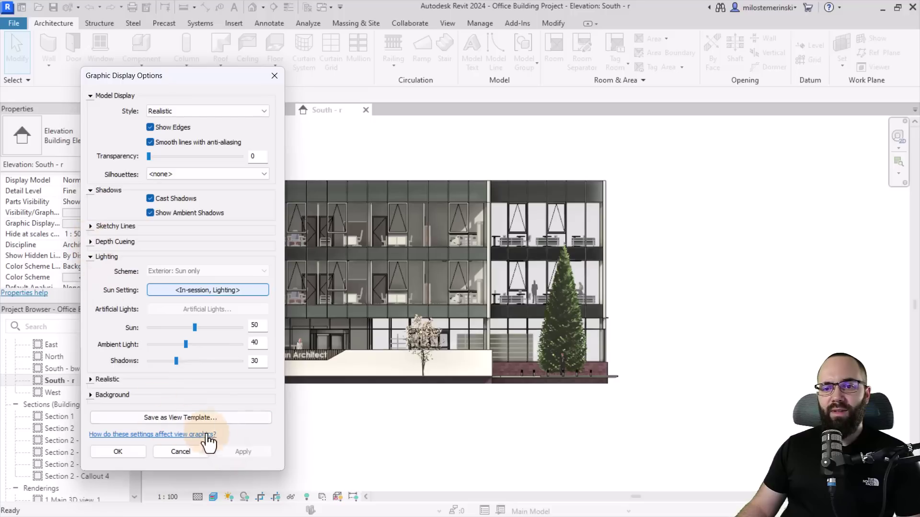
pyautogui.click(90, 242)
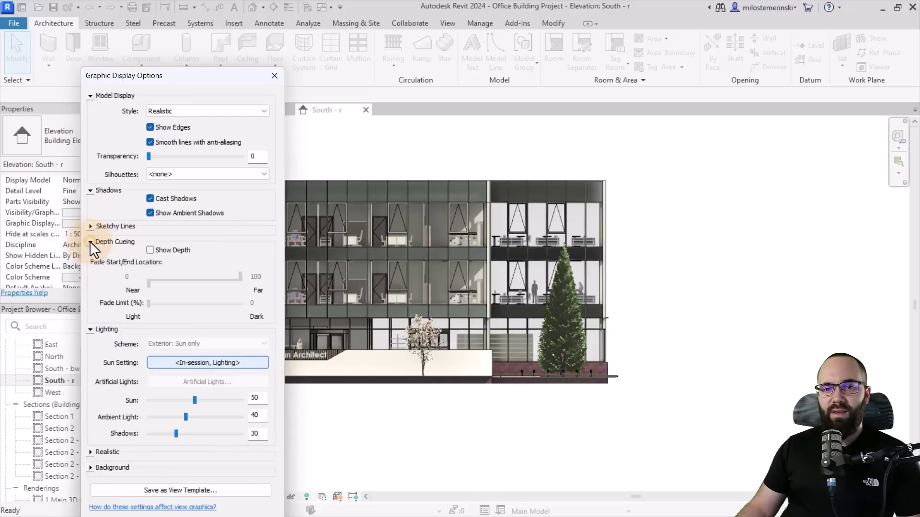
pyautogui.click(153, 250)
# Settle the depth-fade near value at 64, confirm the settings, and return to South - bw.
pyautogui.moveTo(151, 283); pyautogui.dragTo(174, 283)
pyautogui.moveTo(195, 81); pyautogui.dragTo(161, 19)
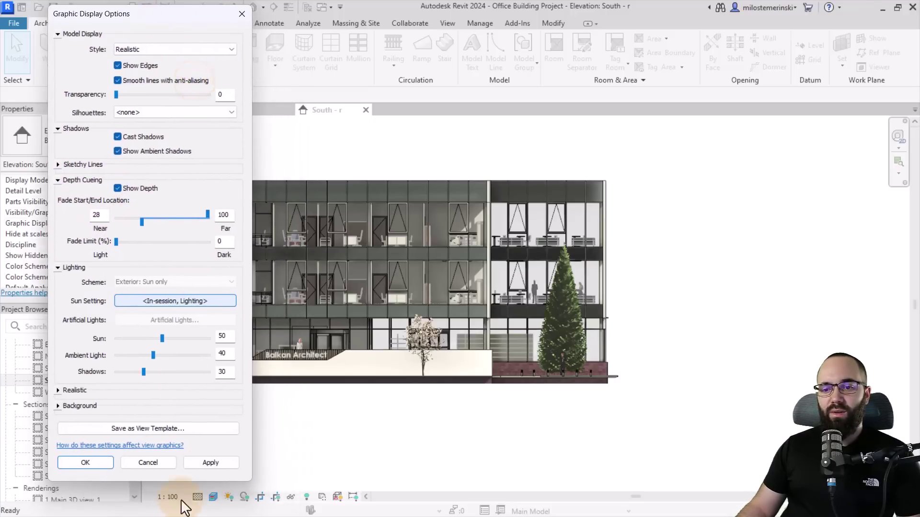
pyautogui.click(202, 459)
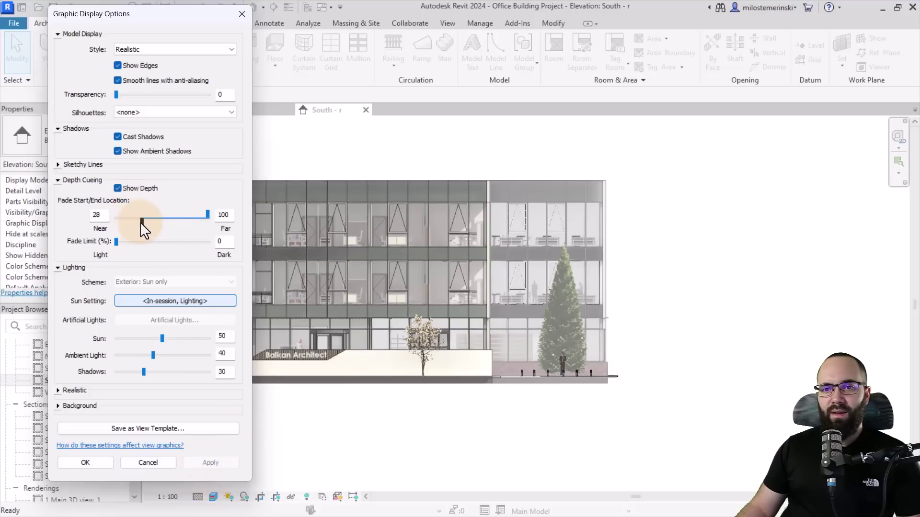
pyautogui.moveTo(141, 223); pyautogui.dragTo(175, 223)
pyautogui.click(205, 464)
pyautogui.click(209, 463)
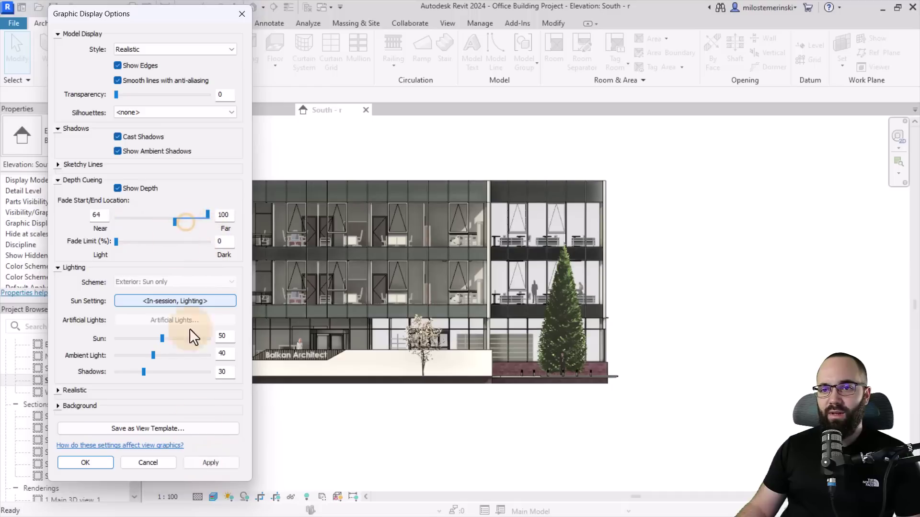
pyautogui.click(206, 463)
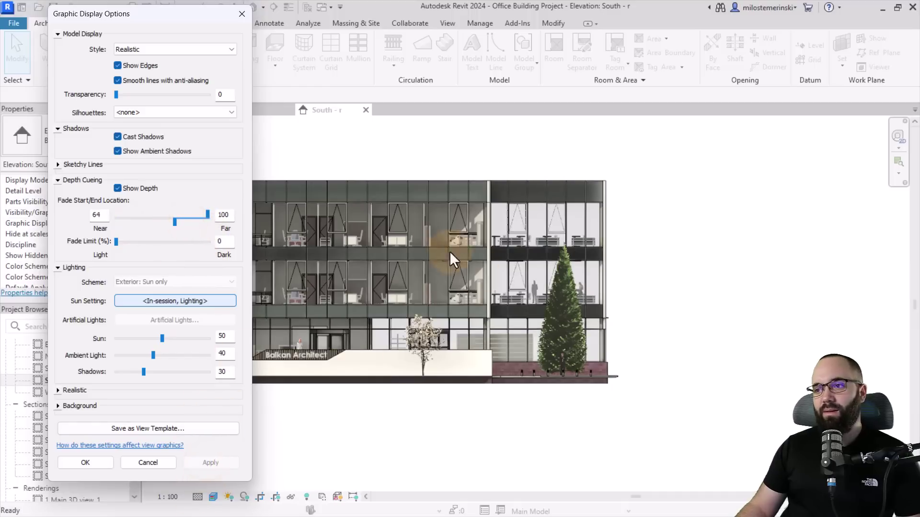
pyautogui.click(87, 462)
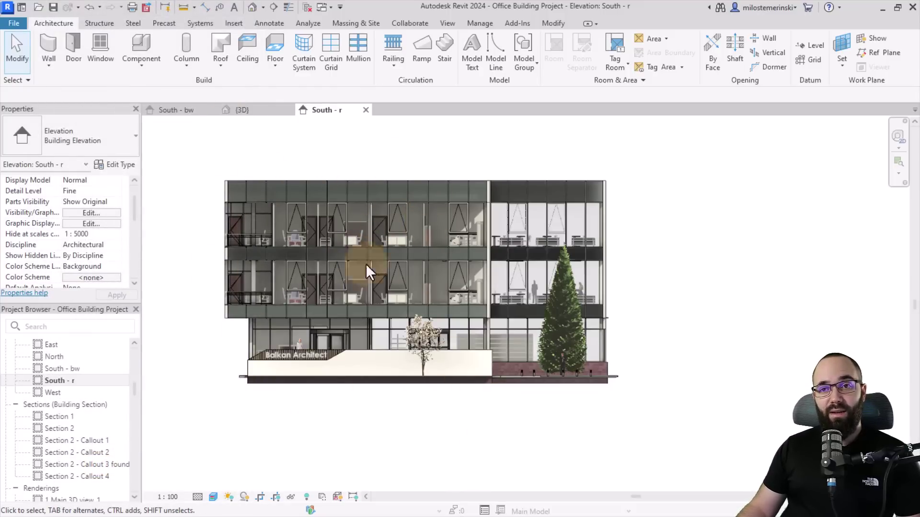
pyautogui.click(196, 111)
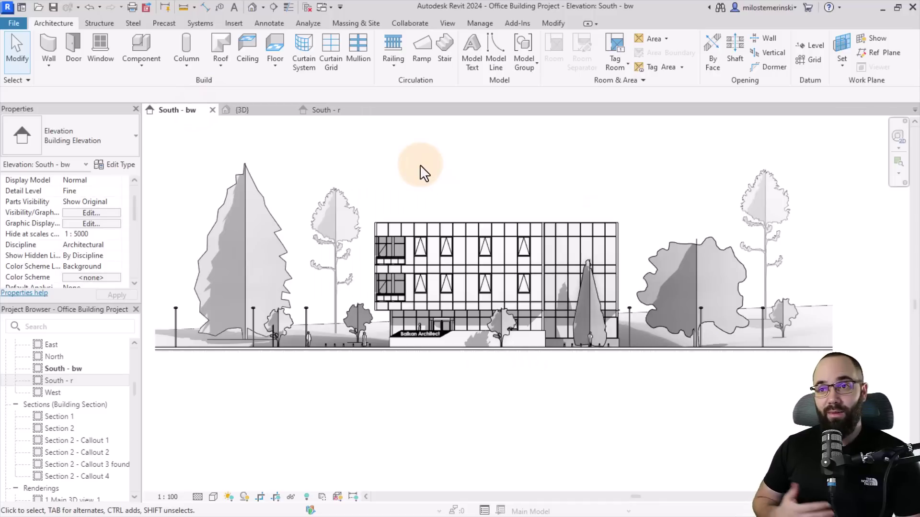
# Open sheet A101 and delete its two schedules.
pyautogui.scroll(-5, 74, 371)
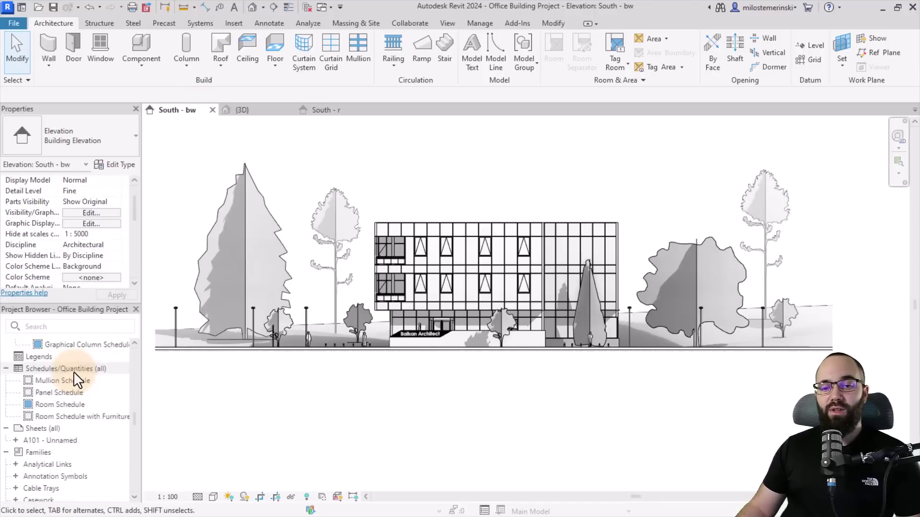
pyautogui.scroll(3, 79, 373)
pyautogui.scroll(-8, 71, 378)
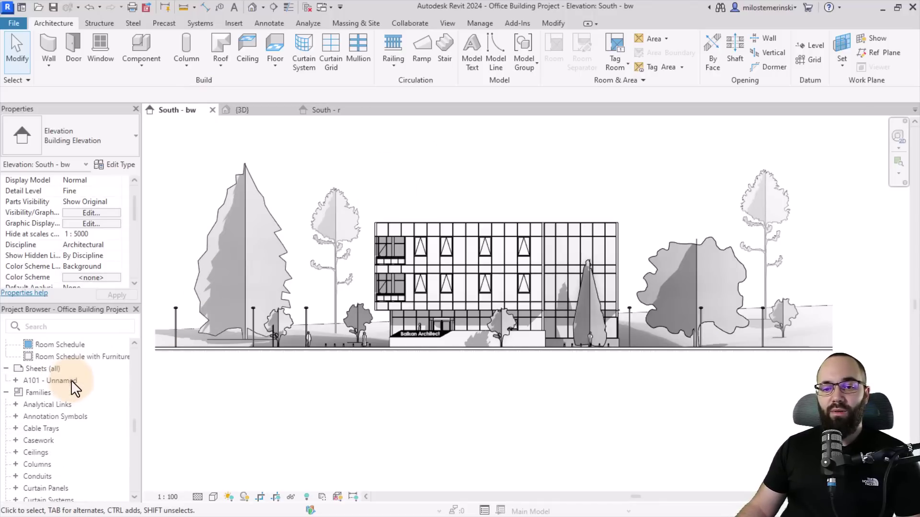
pyautogui.doubleClick(39, 380)
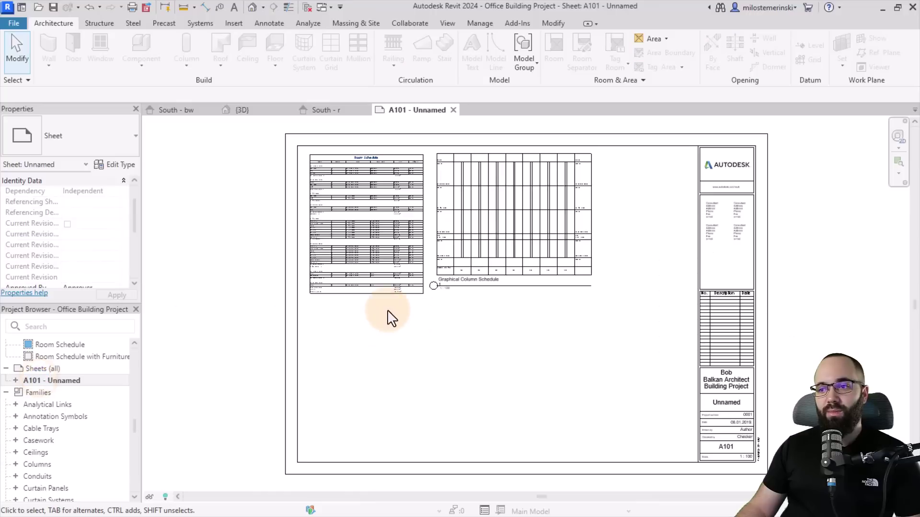
pyautogui.moveTo(549, 338); pyautogui.dragTo(392, 214)
pyautogui.press('Delete')
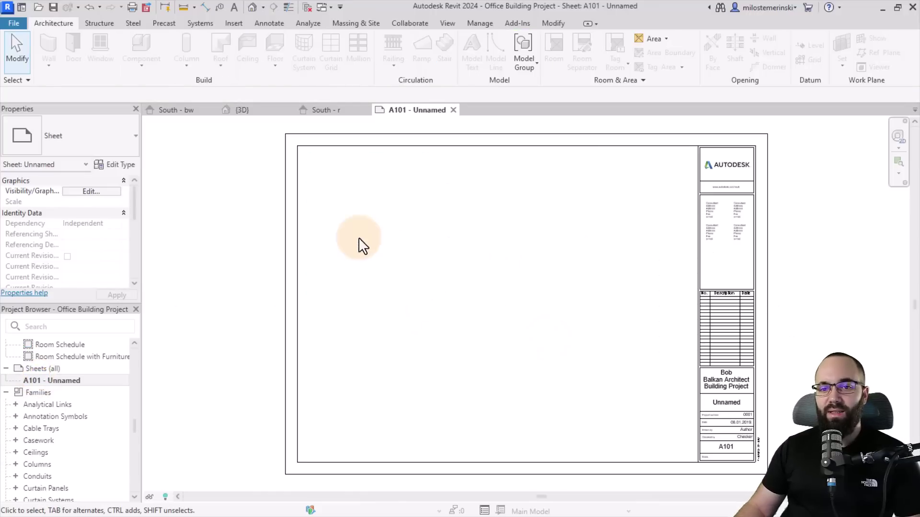
# Drag the South - bw elevation from the Project Browser onto sheet A101.
pyautogui.scroll(8, 59, 420)
pyautogui.scroll(-2, 70, 392)
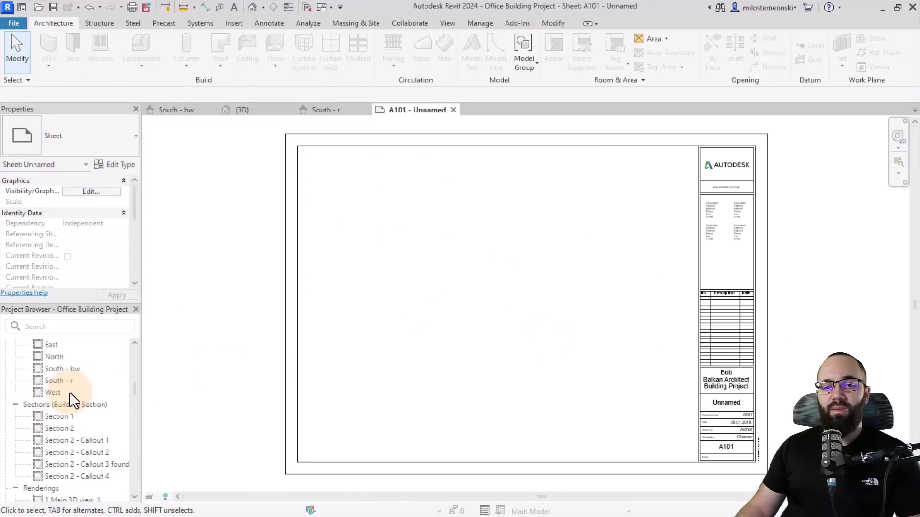
pyautogui.scroll(5, 70, 392)
pyautogui.scroll(-5, 70, 392)
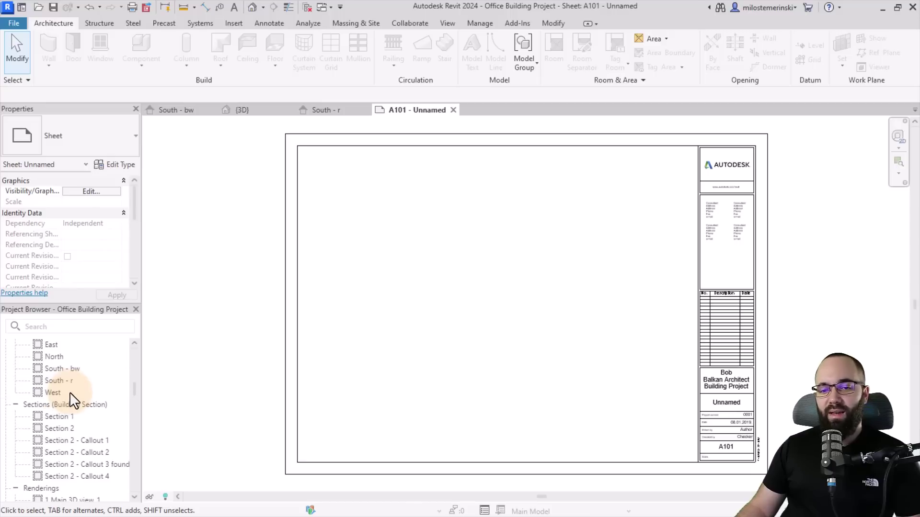
pyautogui.moveTo(54, 368); pyautogui.dragTo(495, 279)
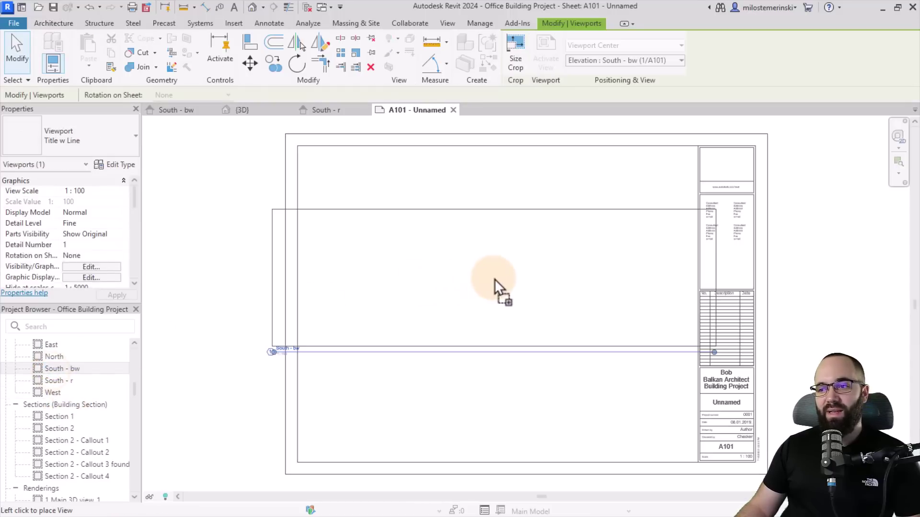
# Place South - bw on the sheet and move it above the sheet border.
pyautogui.click(470, 250)
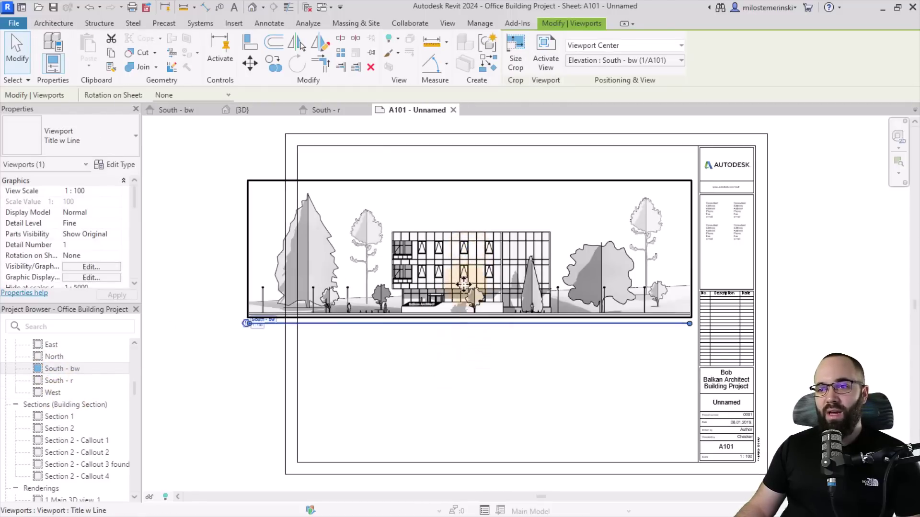
pyautogui.scroll(-2, 464, 283)
pyautogui.scroll(3, 488, 337)
pyautogui.moveTo(364, 395); pyautogui.dragTo(396, 235)
pyautogui.click(404, 395)
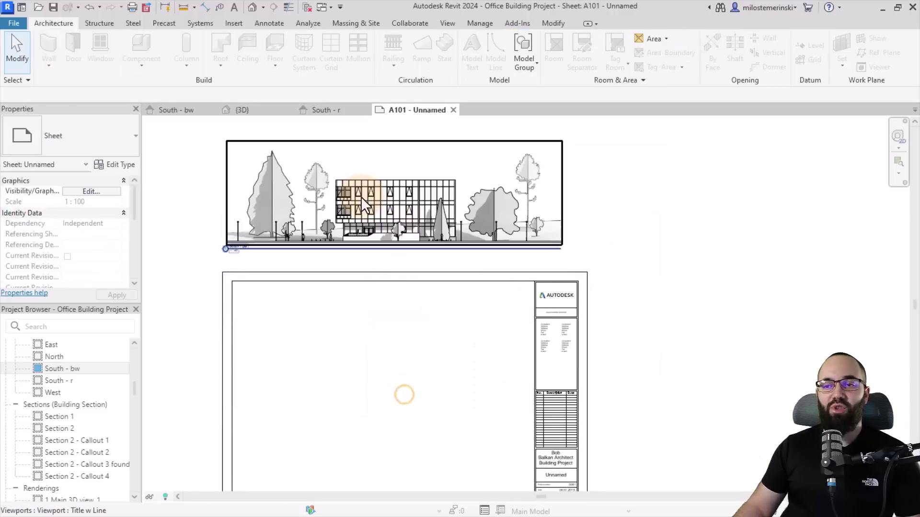
pyautogui.scroll(3, 358, 209)
pyautogui.scroll(-3, 389, 341)
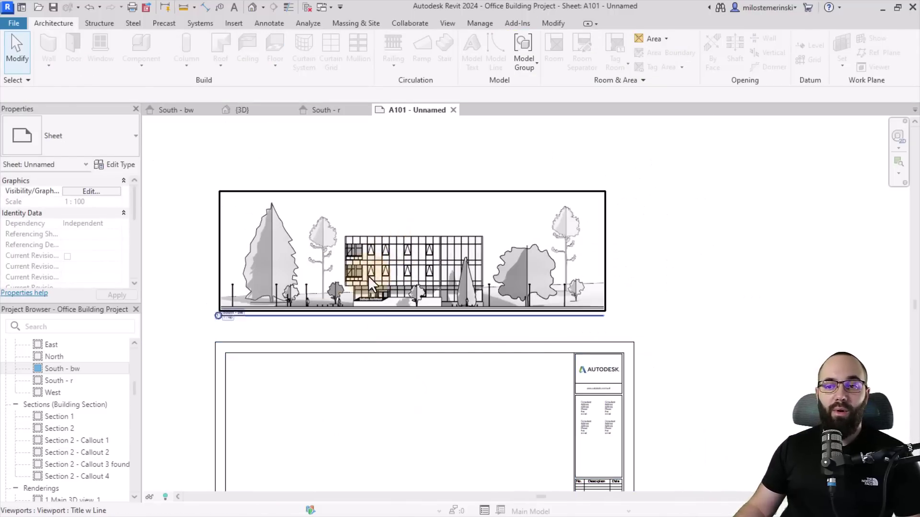
pyautogui.scroll(2, 403, 248)
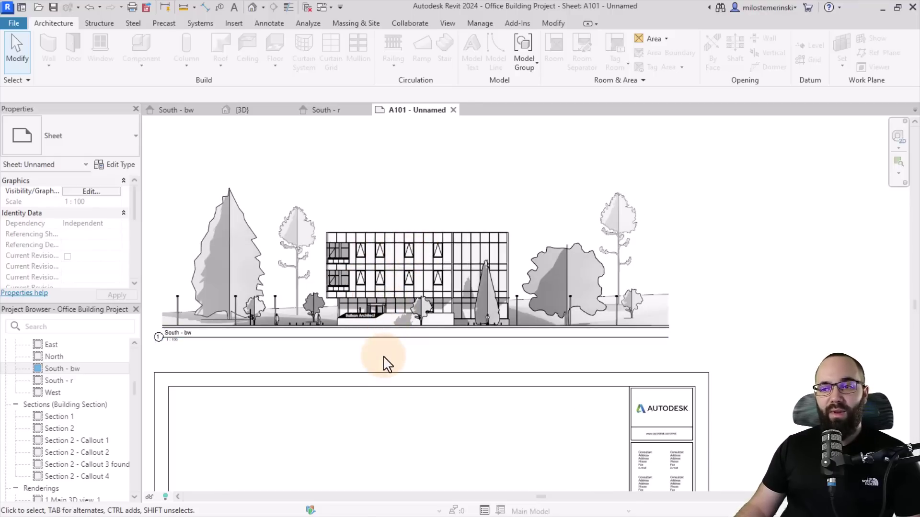
# Shorten and reposition the South - bw viewport title, then drag South - r onto the sheet.
pyautogui.click(369, 338)
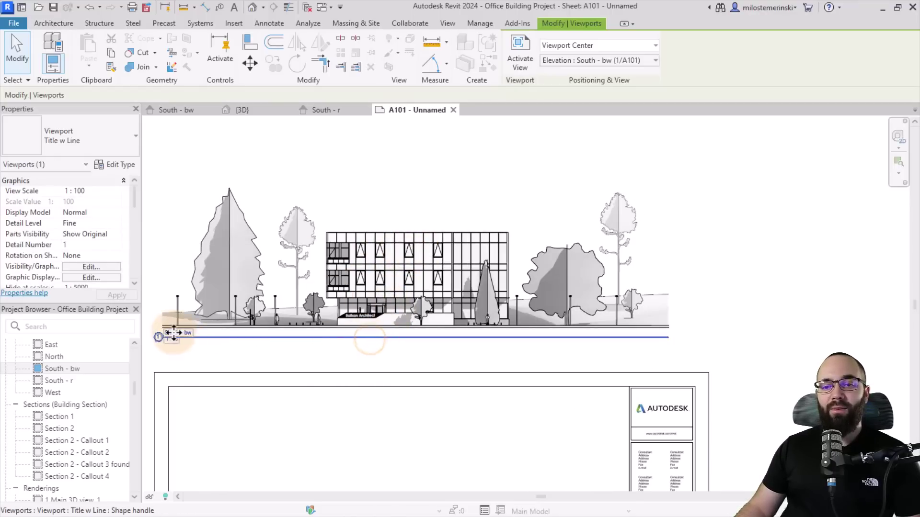
pyautogui.click(338, 363)
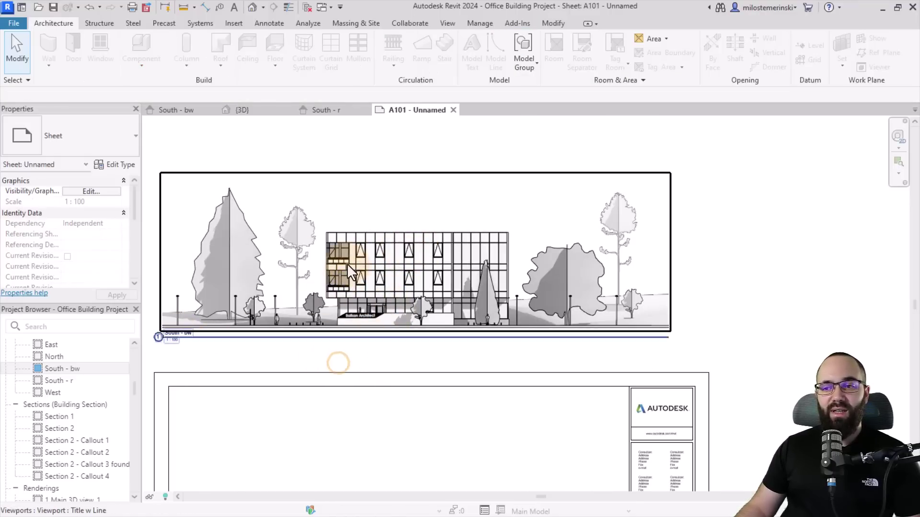
pyautogui.click(239, 344)
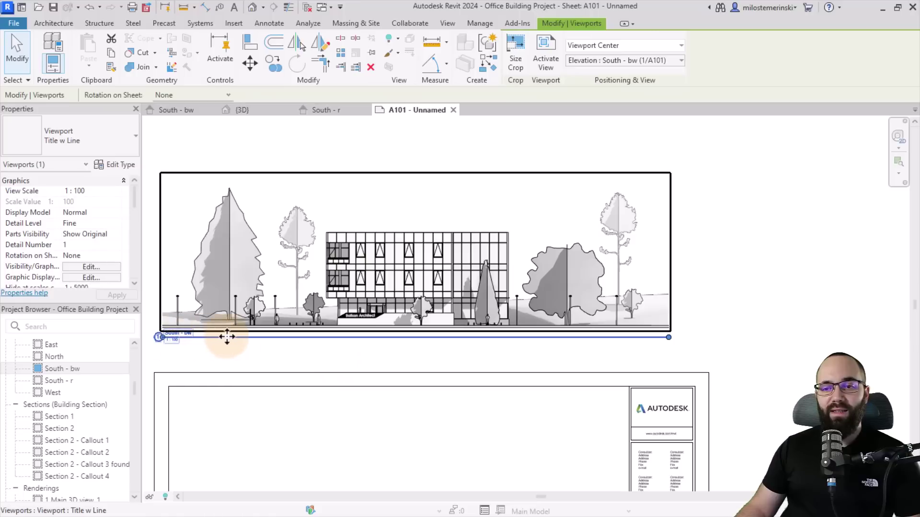
pyautogui.moveTo(228, 337)
pyautogui.mouseDown()
pyautogui.moveTo(242, 339)
pyautogui.moveTo(228, 338)
pyautogui.mouseUp()
pyautogui.moveTo(675, 339); pyautogui.dragTo(375, 366)
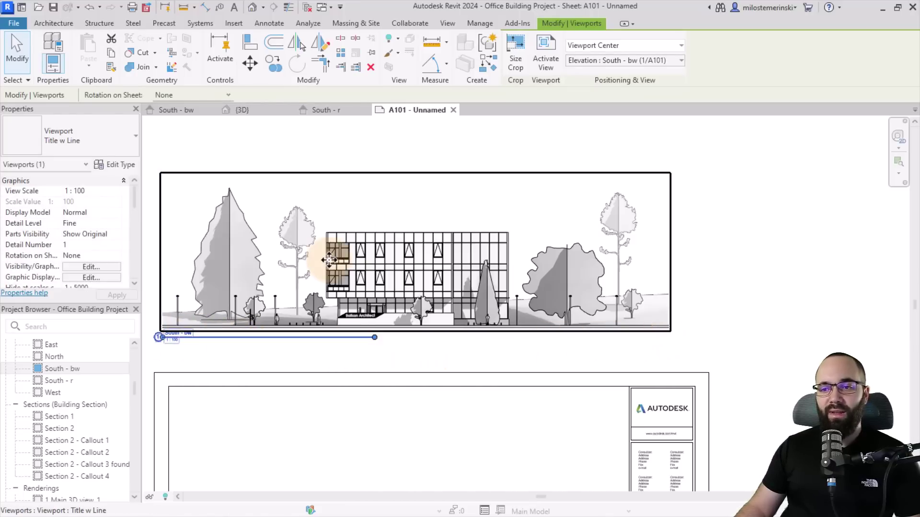
pyautogui.click(276, 362)
pyautogui.moveTo(235, 337)
pyautogui.mouseDown()
pyautogui.moveTo(249, 353)
pyautogui.moveTo(245, 345)
pyautogui.mouseUp()
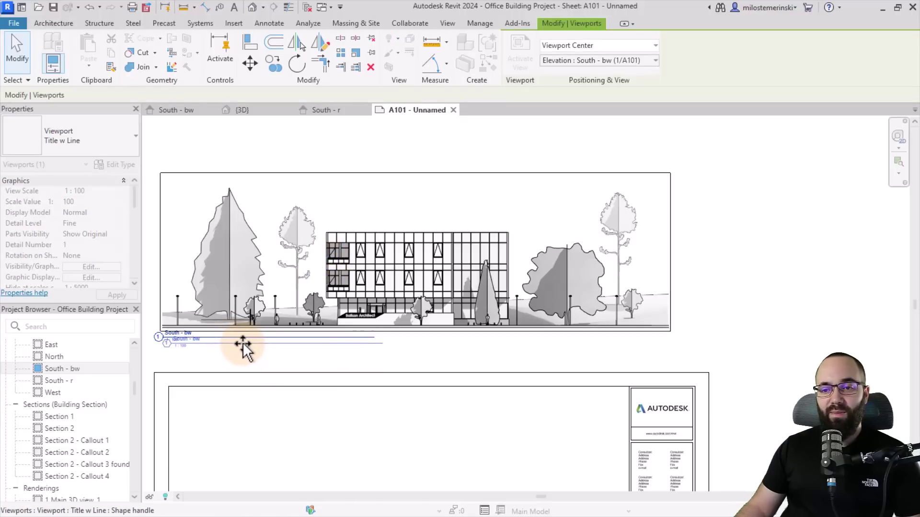
pyautogui.moveTo(250, 365); pyautogui.dragTo(259, 365, button='middle')
pyautogui.moveTo(56, 379); pyautogui.dragTo(423, 179)
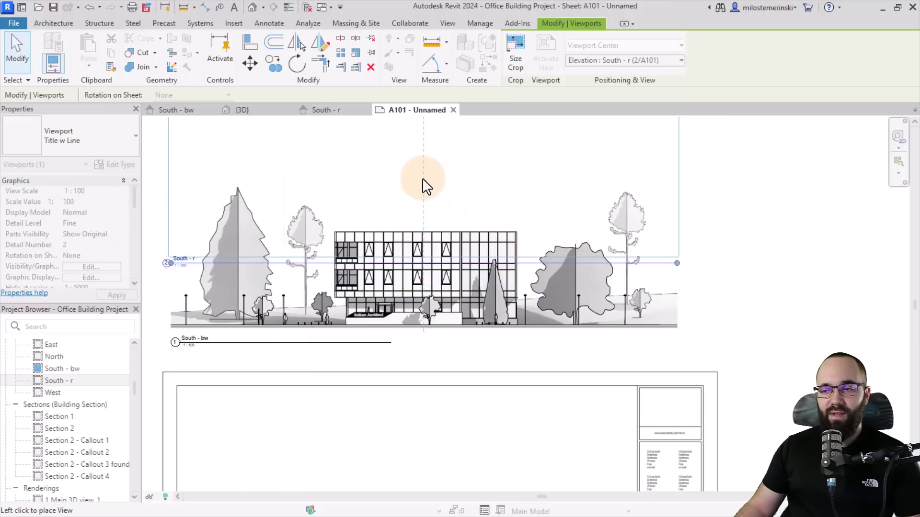
# Place the South - r elevation on A101 directly over South - bw.
pyautogui.click(425, 251)
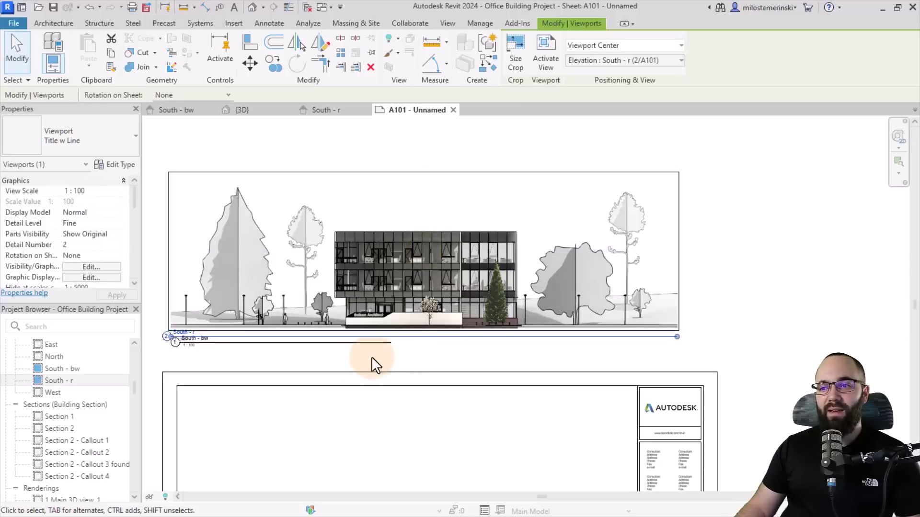
pyautogui.scroll(3, 441, 263)
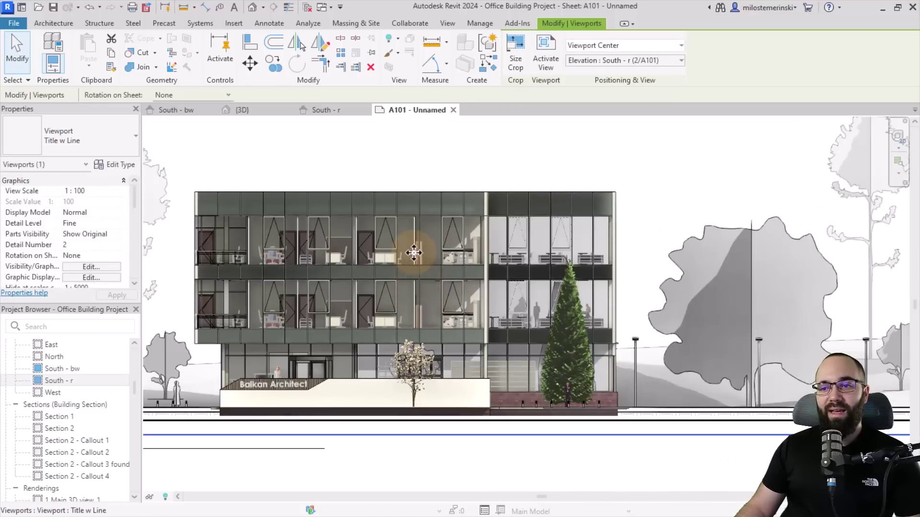
pyautogui.scroll(-1, 359, 273)
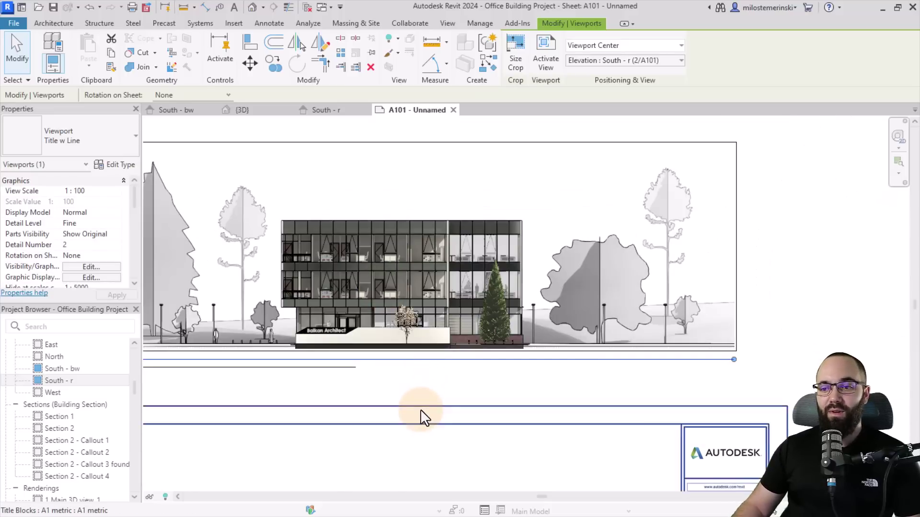
pyautogui.scroll(-2, 468, 403)
# Move the South - r viewport title to the right so both titles are visible.
pyautogui.moveTo(646, 369); pyautogui.dragTo(383, 387)
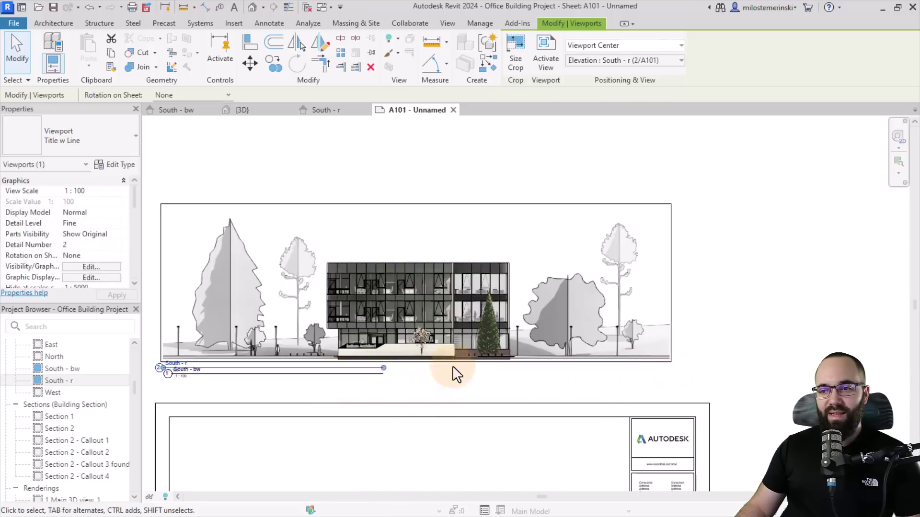
pyautogui.click(747, 382)
pyautogui.moveTo(319, 368); pyautogui.dragTo(608, 374)
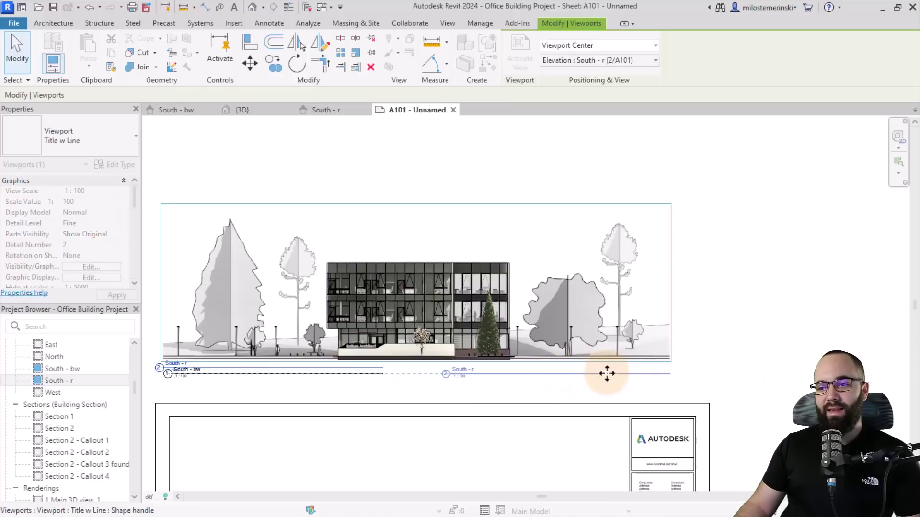
pyautogui.click(725, 365)
pyautogui.moveTo(361, 470); pyautogui.dragTo(378, 459, button='middle')
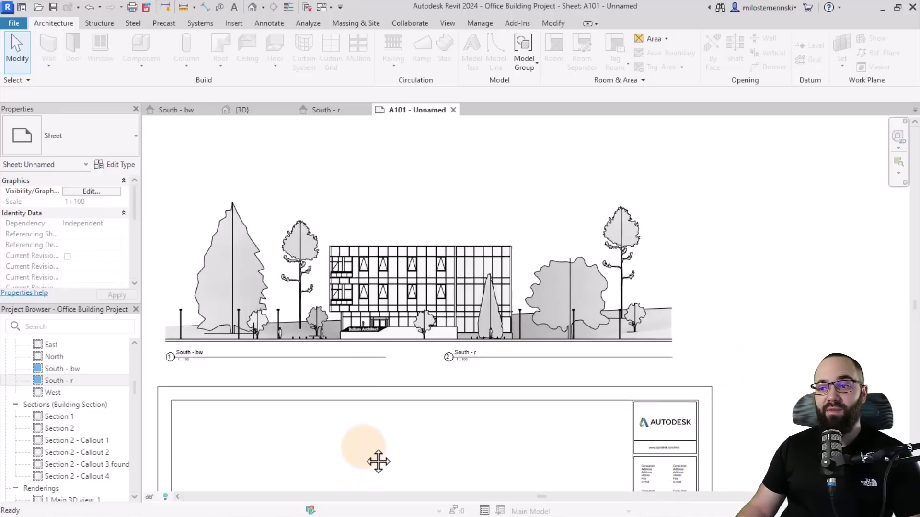
pyautogui.scroll(3, 321, 323)
pyautogui.moveTo(320, 323); pyautogui.dragTo(335, 431, button='middle')
pyautogui.scroll(-2, 300, 415)
pyautogui.scroll(1, 335, 431)
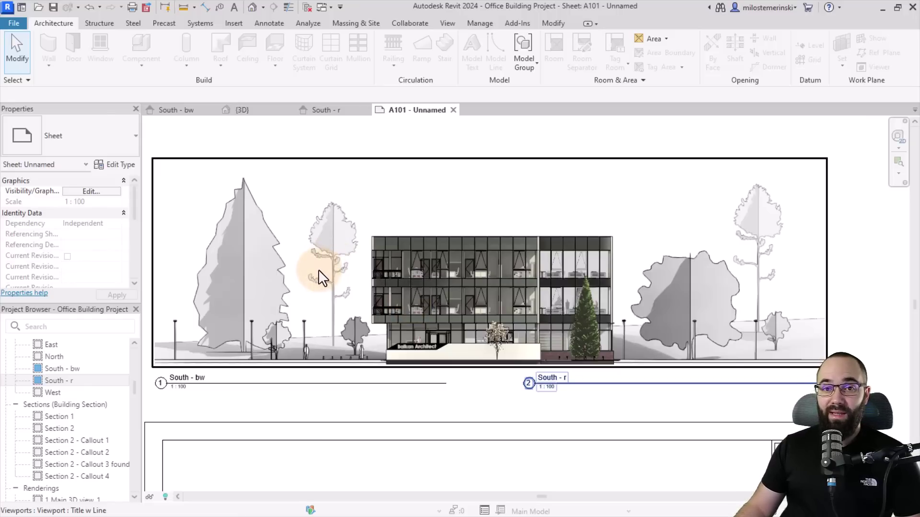
# Switch to the {3D} view and orbit the building slightly.
pyautogui.click(243, 110)
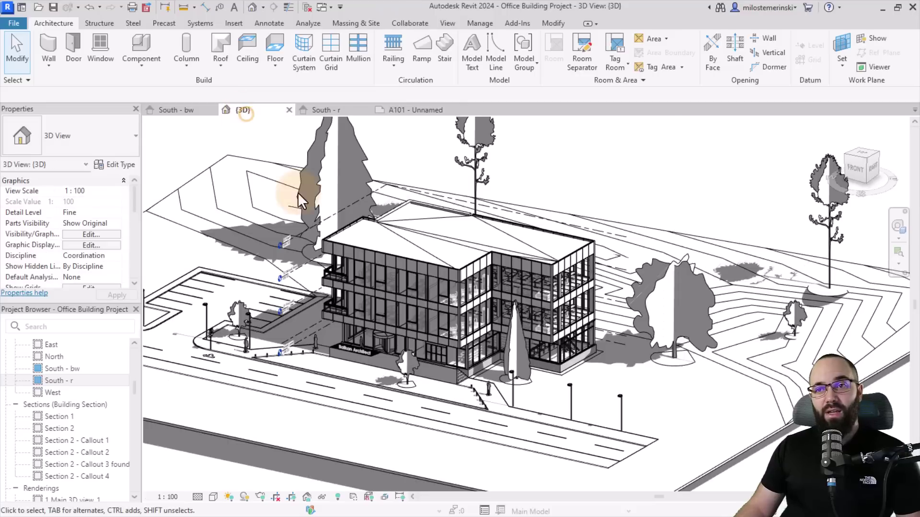
pyautogui.keyDown('shift'); pyautogui.moveTo(438, 393); pyautogui.dragTo(443, 405, button='middle'); pyautogui.keyUp('shift')
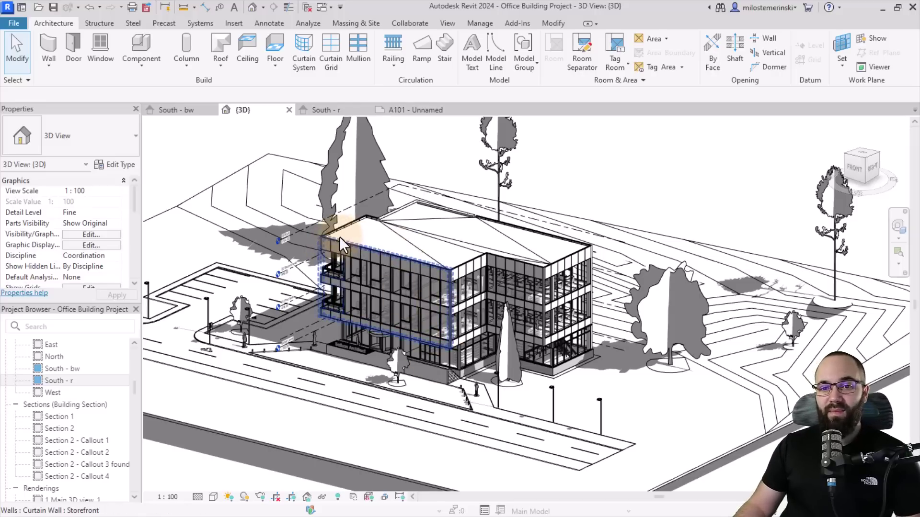
pyautogui.scroll(10, 75, 382)
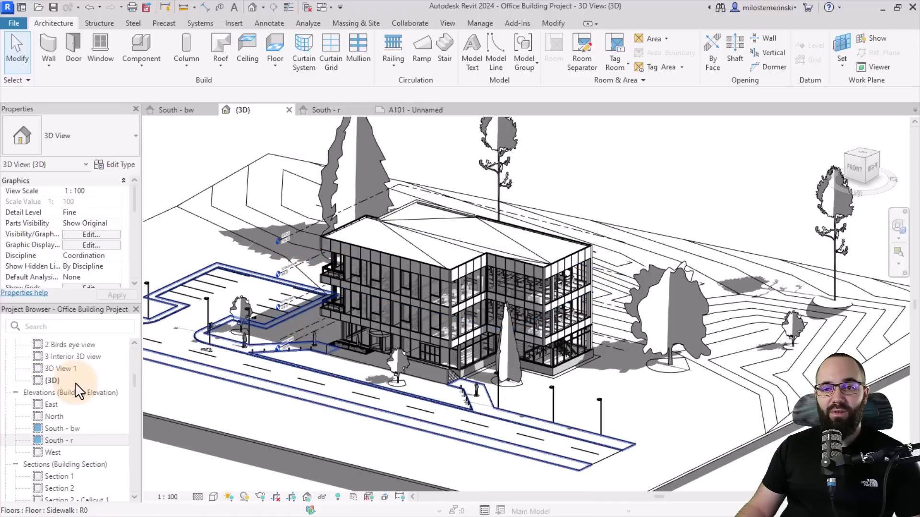
# Open the Site floor plan from the Project Browser.
pyautogui.scroll(-2, 67, 417)
pyautogui.doubleClick(54, 405)
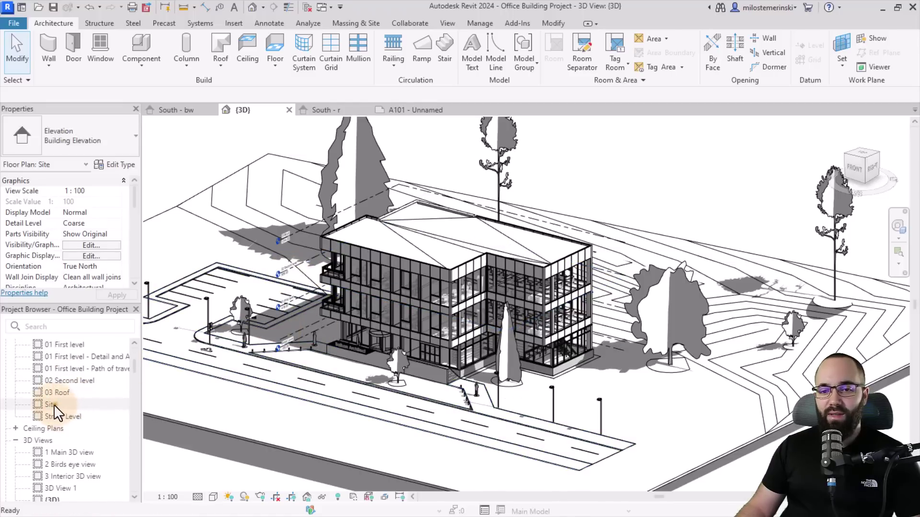
pyautogui.scroll(4, 435, 359)
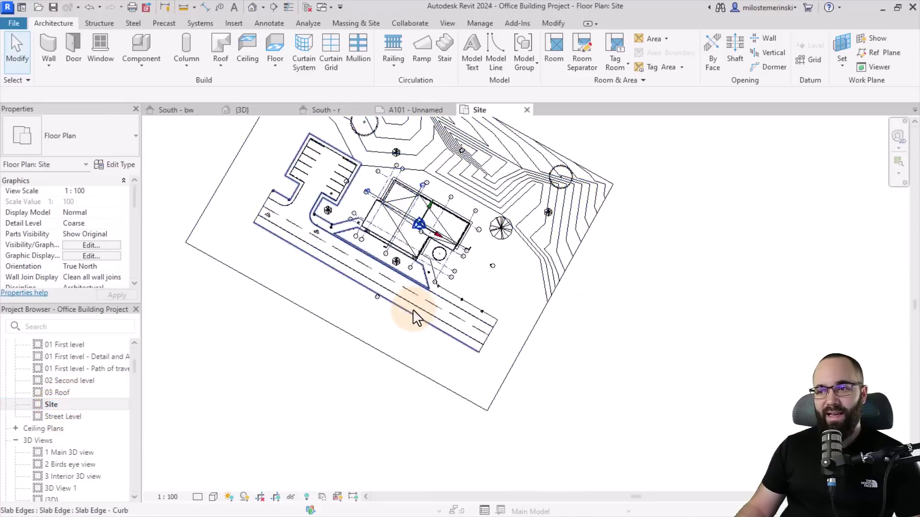
# Place a camera with its eye below the site and its target on the building.
pyautogui.click(263, 7)
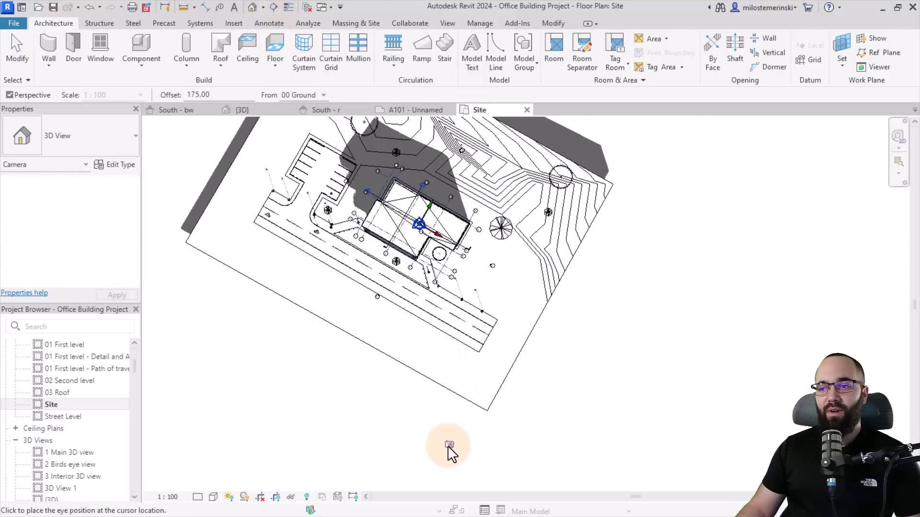
pyautogui.click(444, 447)
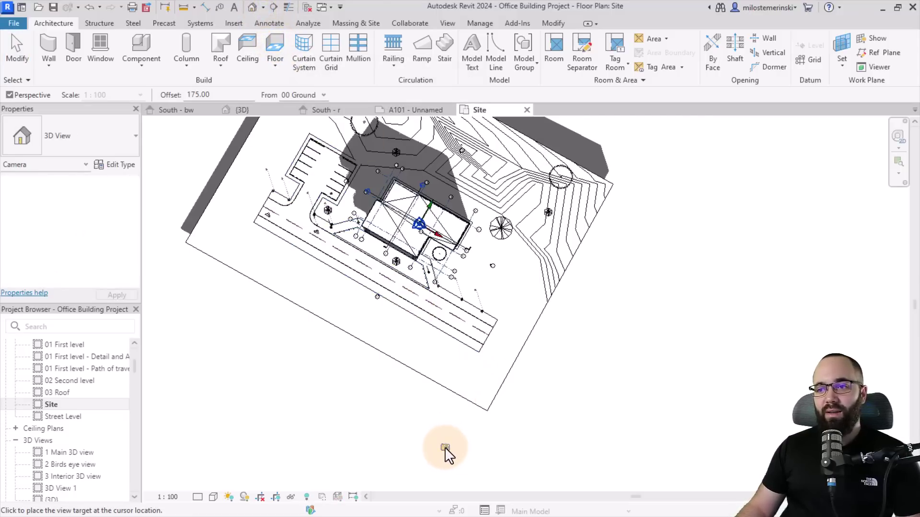
pyautogui.click(402, 137)
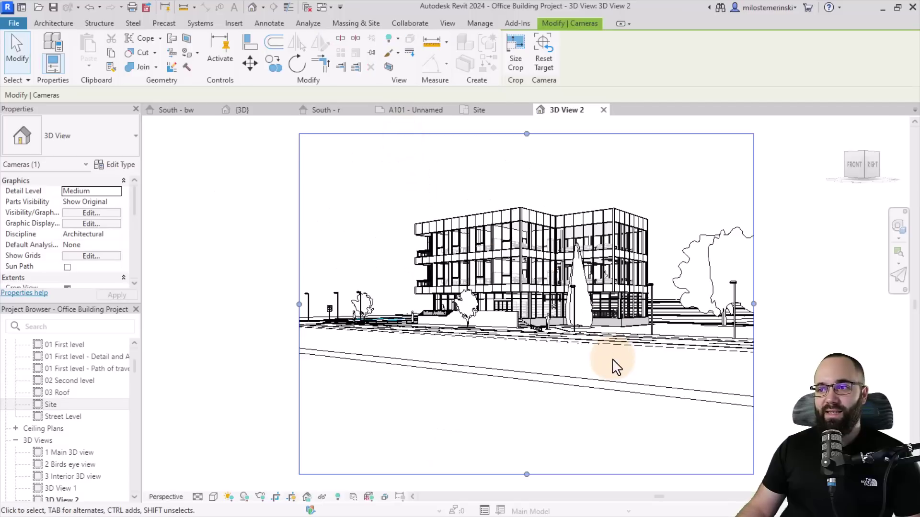
# Trim the camera crop on all sides, raising the bottom edge to cut the foreground.
pyautogui.moveTo(573, 396); pyautogui.dragTo(489, 403, button='middle')
pyautogui.moveTo(443, 483); pyautogui.dragTo(439, 385)
pyautogui.scroll(3, 452, 263)
pyautogui.scroll(-3, 445, 385)
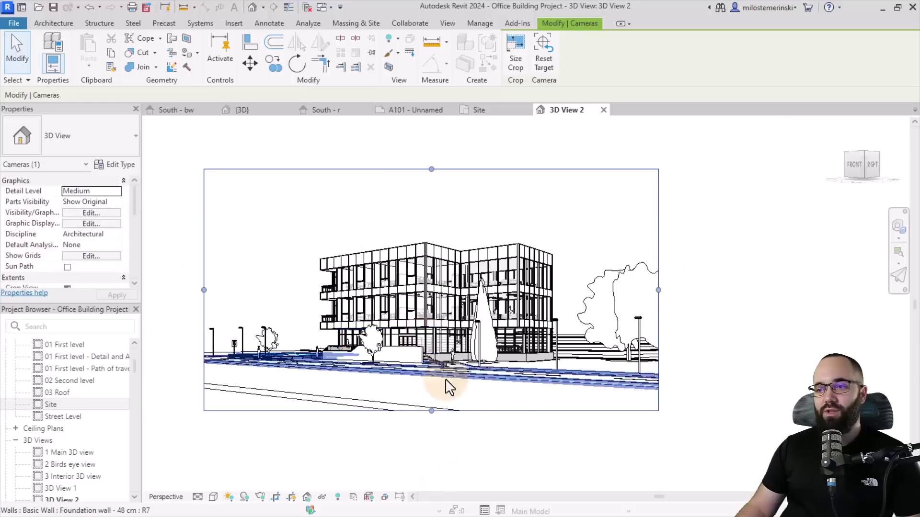
pyautogui.moveTo(206, 294); pyautogui.dragTo(294, 288)
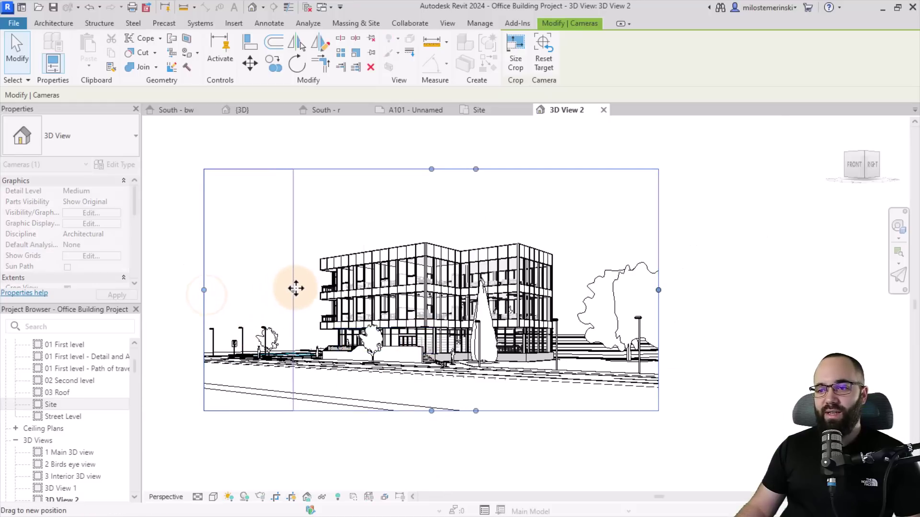
pyautogui.moveTo(659, 290); pyautogui.dragTo(581, 291)
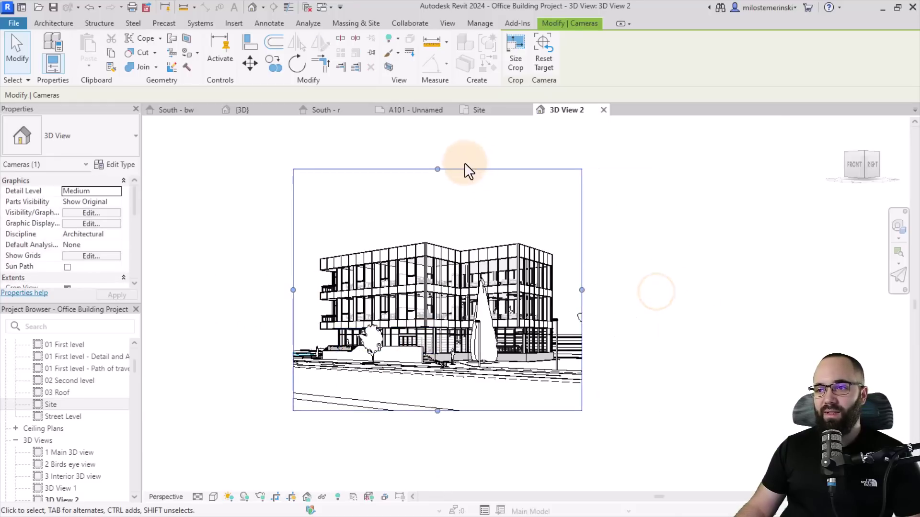
pyautogui.moveTo(439, 170); pyautogui.dragTo(446, 218)
pyautogui.click(449, 424)
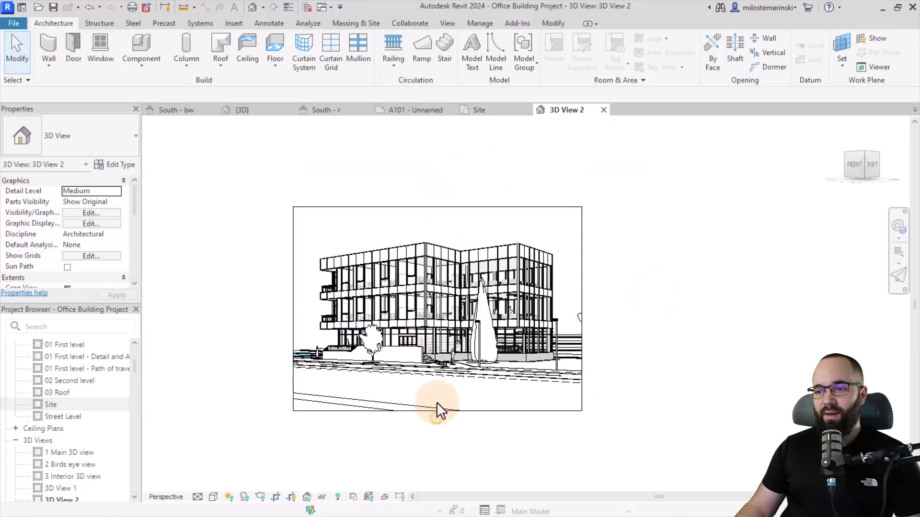
pyautogui.click(436, 412)
pyautogui.moveTo(437, 411); pyautogui.dragTo(435, 388)
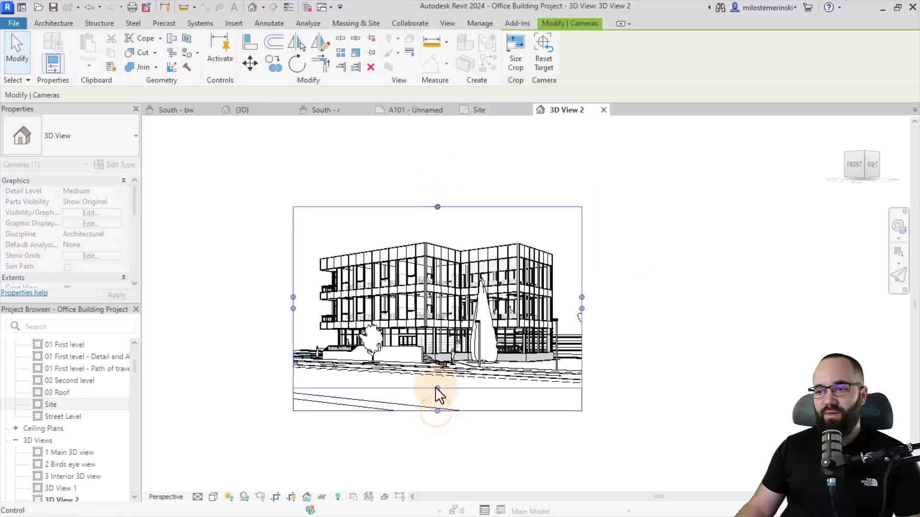
pyautogui.moveTo(294, 297); pyautogui.dragTo(298, 298)
pyautogui.scroll(3, 433, 301)
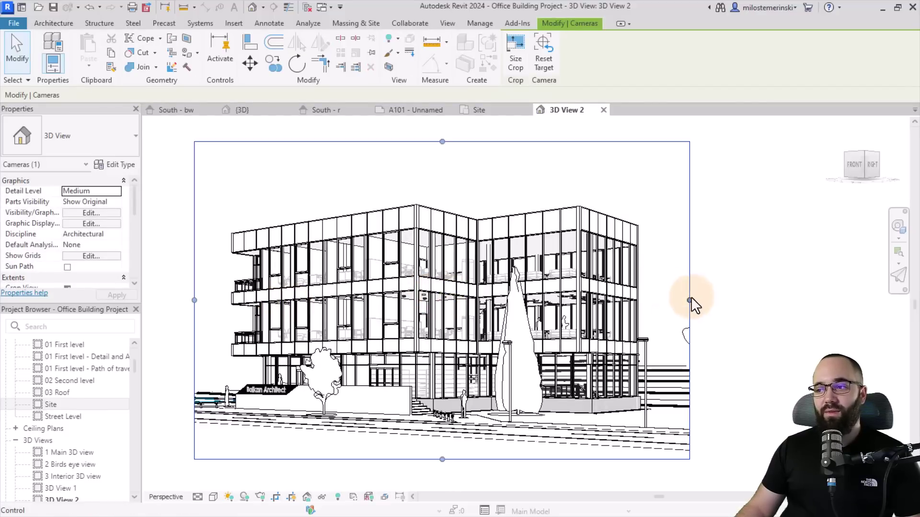
pyautogui.moveTo(691, 297); pyautogui.dragTo(448, 310, button='middle')
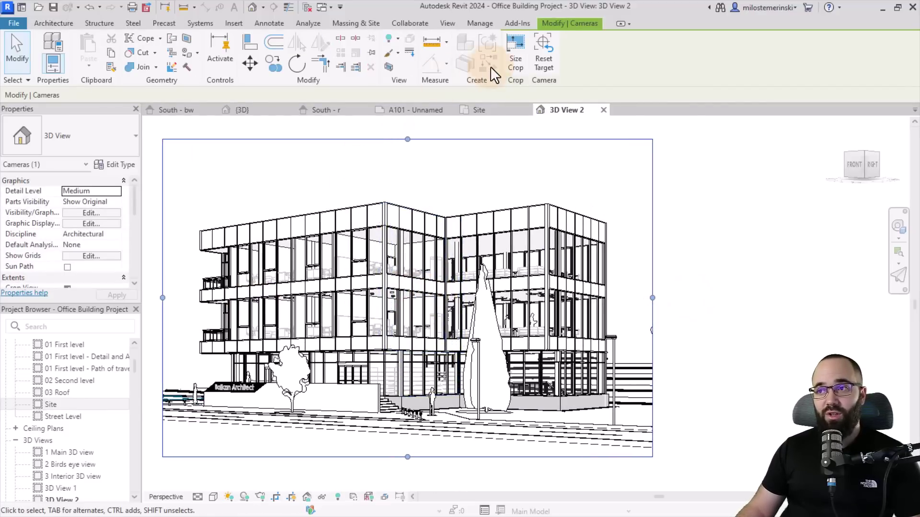
# Resize the crop by scale with locked proportions to a 200 mm width.
pyautogui.click(509, 71)
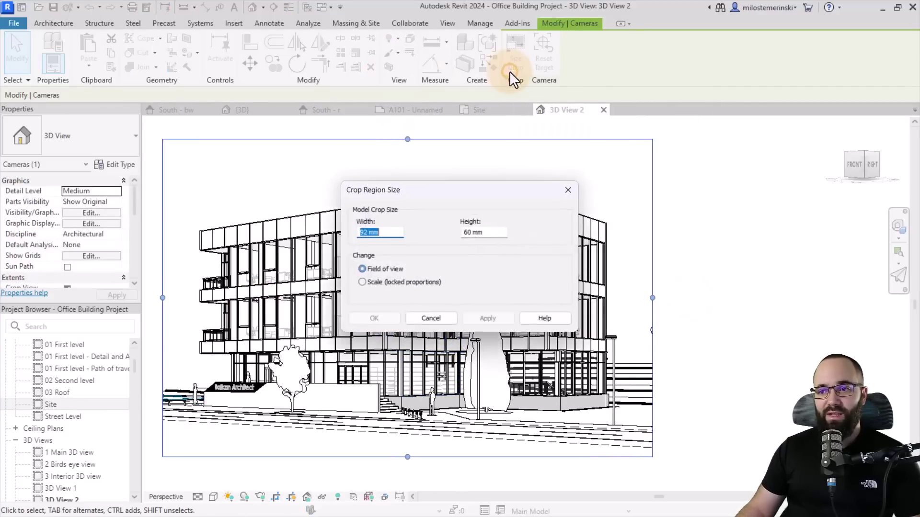
pyautogui.click(363, 284)
pyautogui.moveTo(398, 233); pyautogui.dragTo(331, 231)
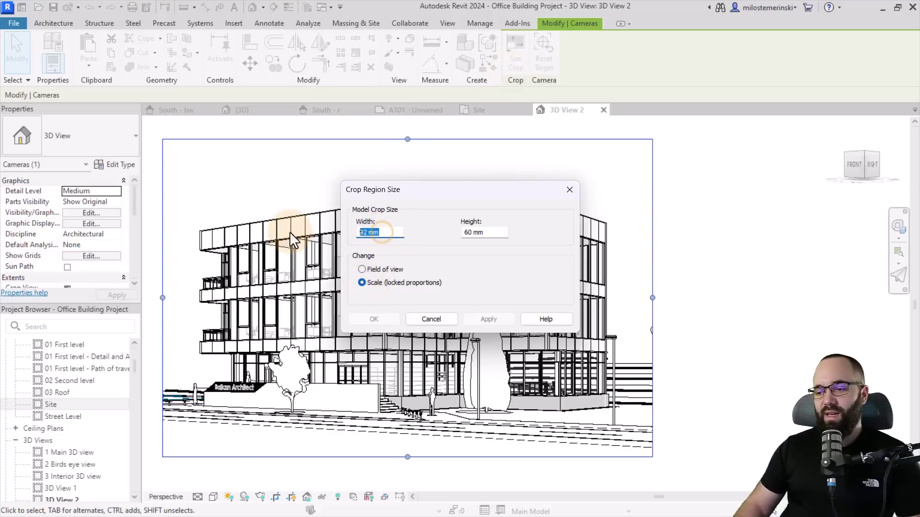
pyautogui.write('200')
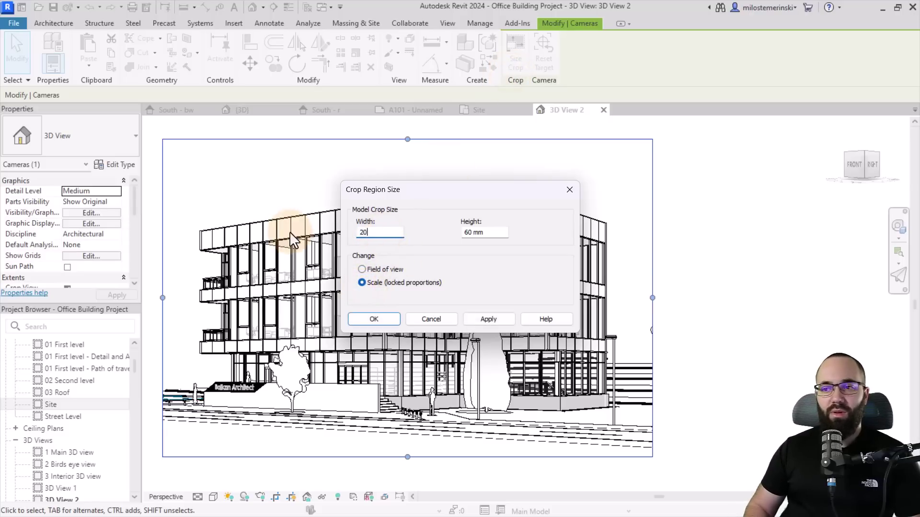
pyautogui.press('Return')
pyautogui.click(423, 182)
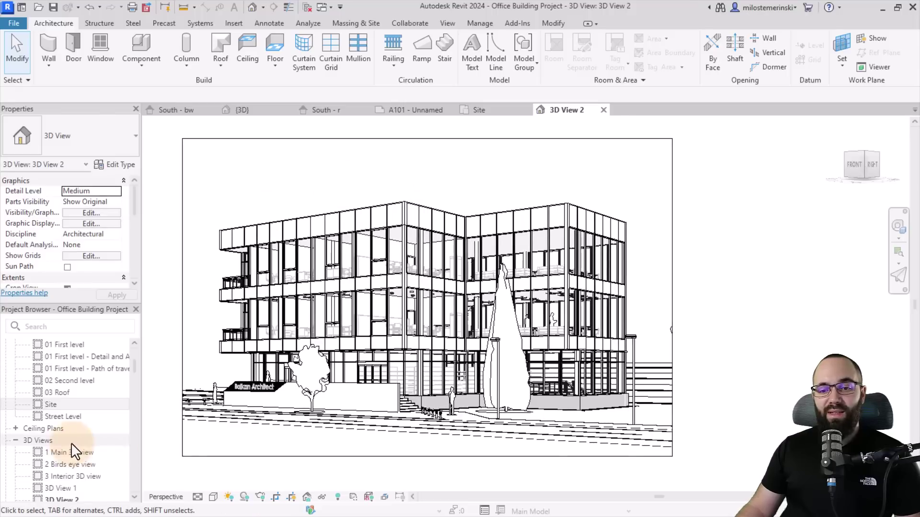
pyautogui.scroll(-5, 72, 443)
# Rename 3D View 2 to '3D View - R'.
pyautogui.rightClick(52, 378)
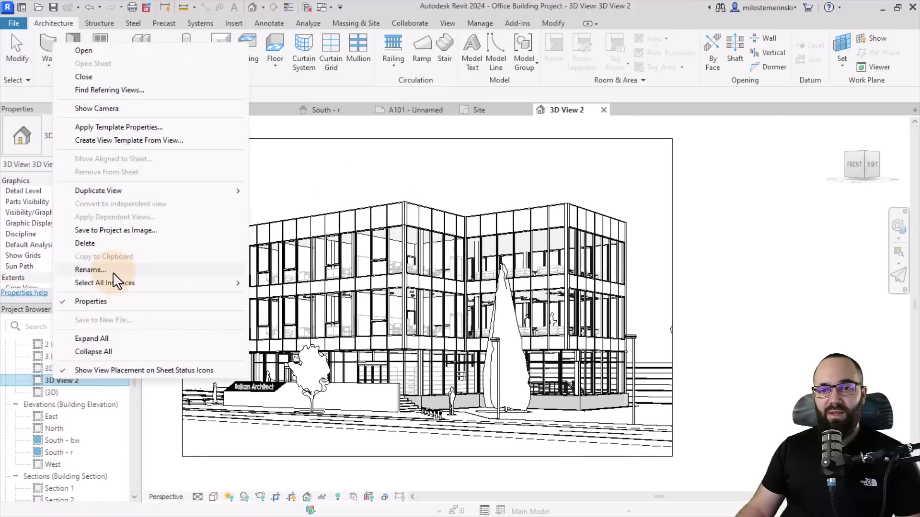
pyautogui.click(88, 269)
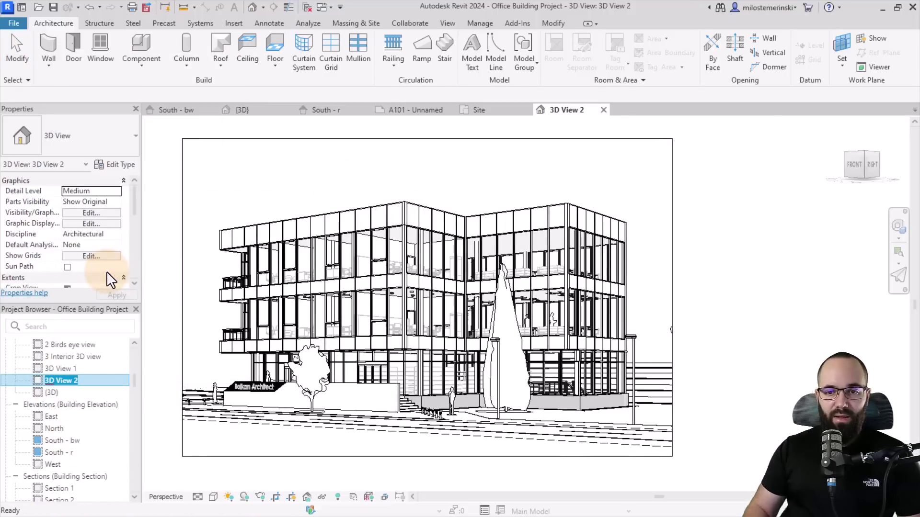
pyautogui.click(91, 384)
pyautogui.press('BackSpace')
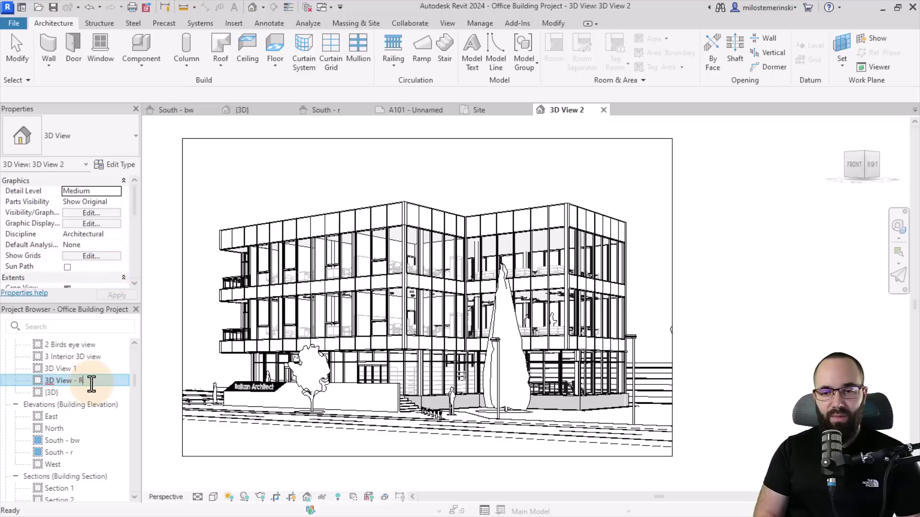
pyautogui.press('Return')
# Duplicate 3D View - R and rename the copy '3D View - W'.
pyautogui.rightClick(91, 382)
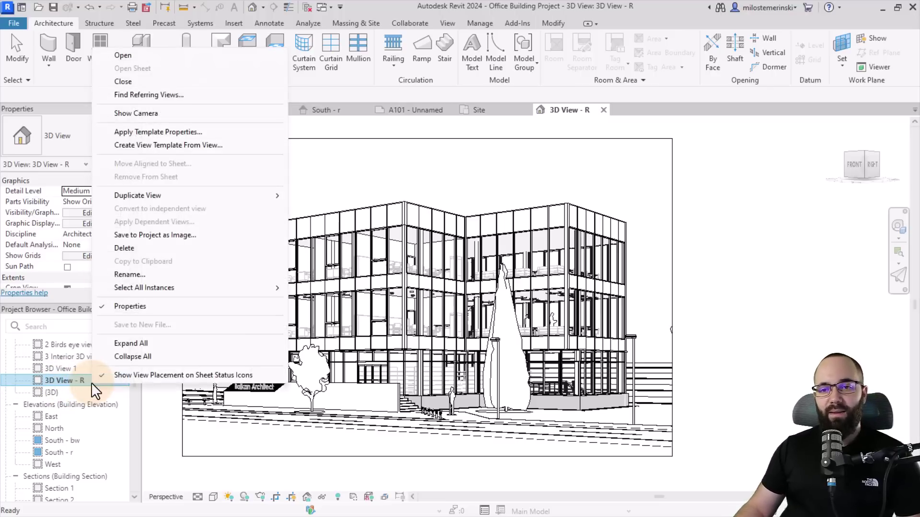
pyautogui.moveTo(160, 195)
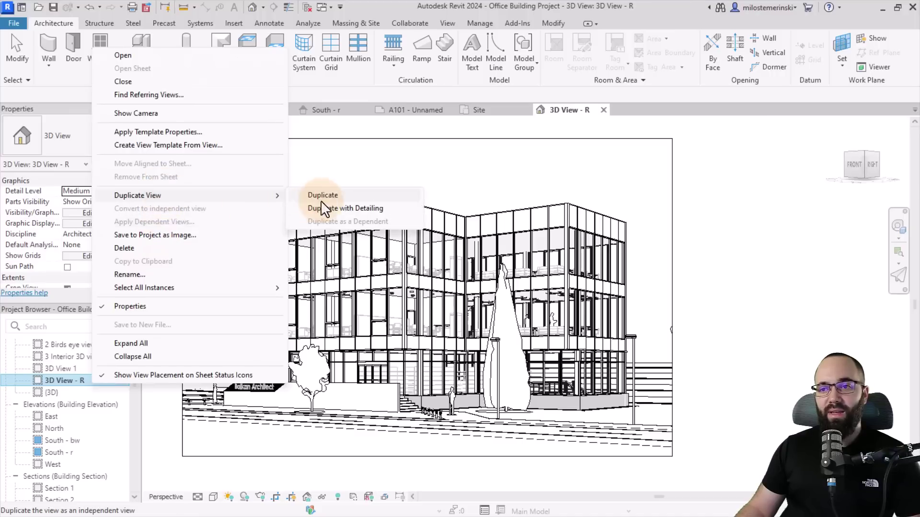
pyautogui.click(327, 197)
pyautogui.rightClick(69, 390)
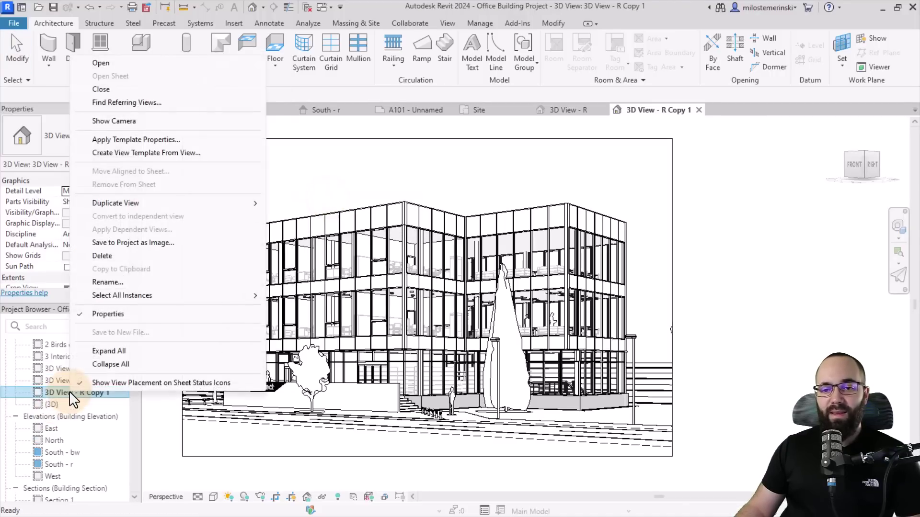
pyautogui.click(103, 285)
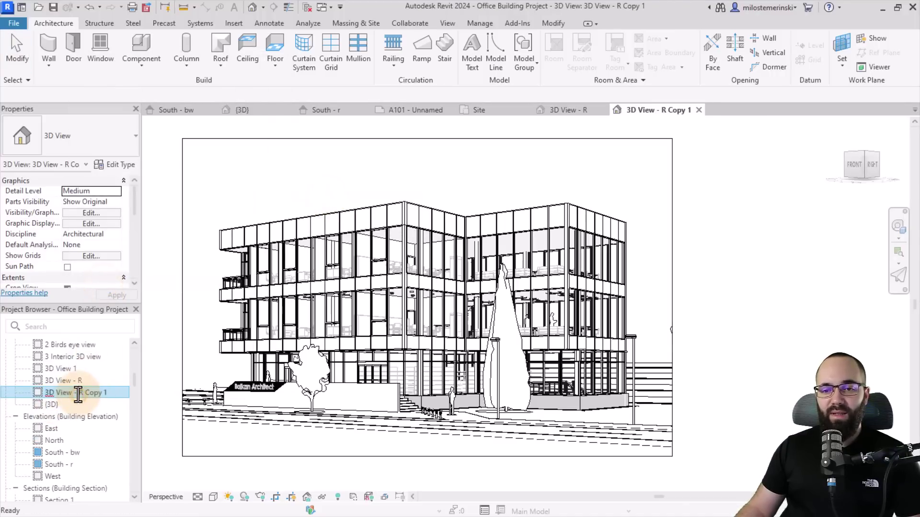
pyautogui.moveTo(79, 392); pyautogui.dragTo(112, 396)
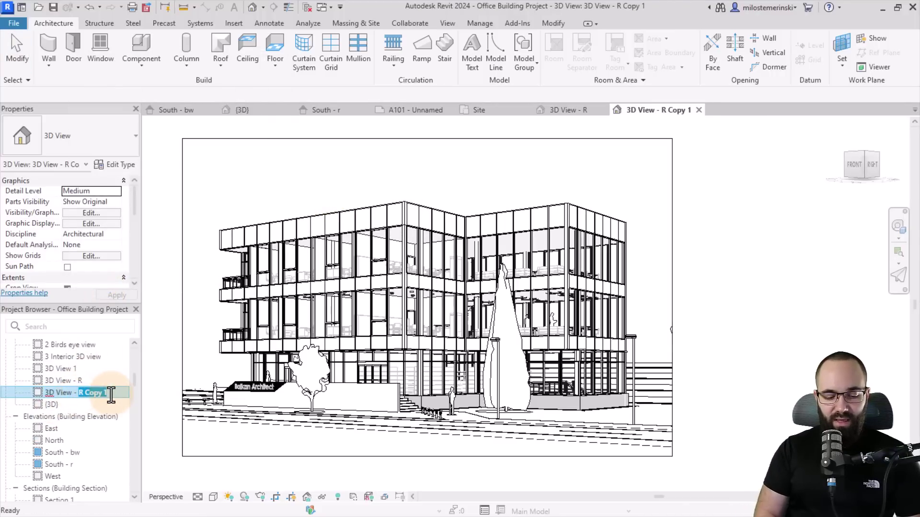
pyautogui.press('Return')
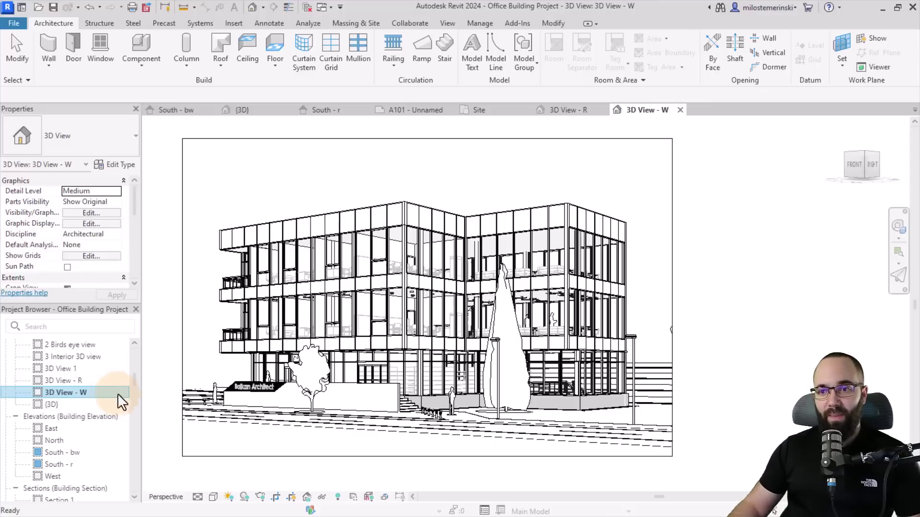
pyautogui.click(343, 200)
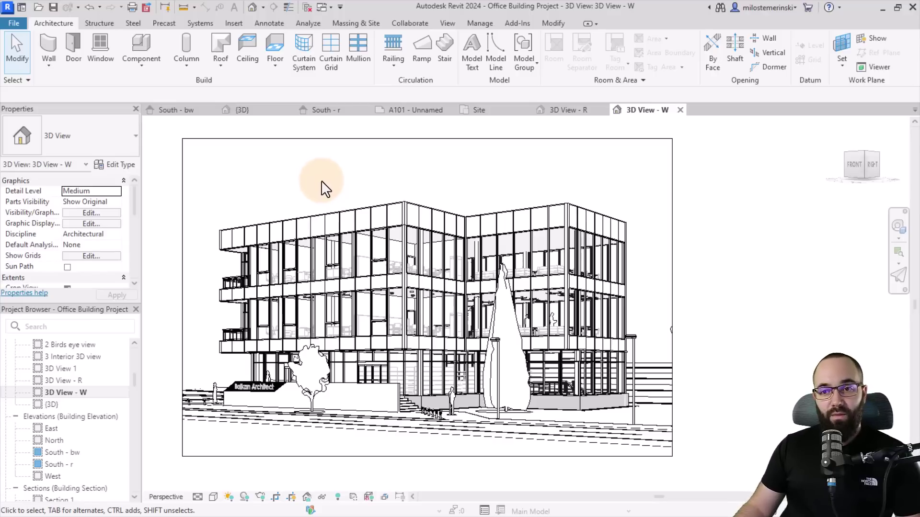
# Open the Street Level floor plan.
pyautogui.scroll(4, 82, 388)
pyautogui.scroll(2, 62, 401)
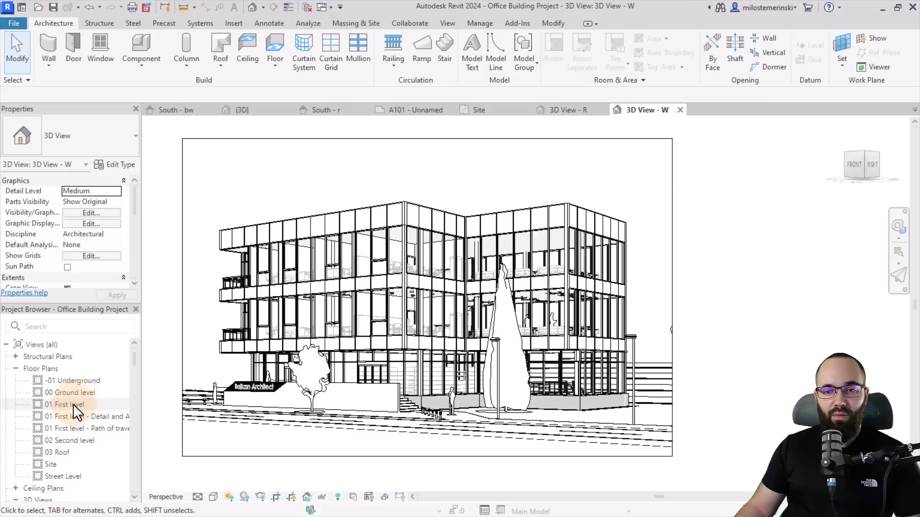
pyautogui.scroll(-2, 73, 404)
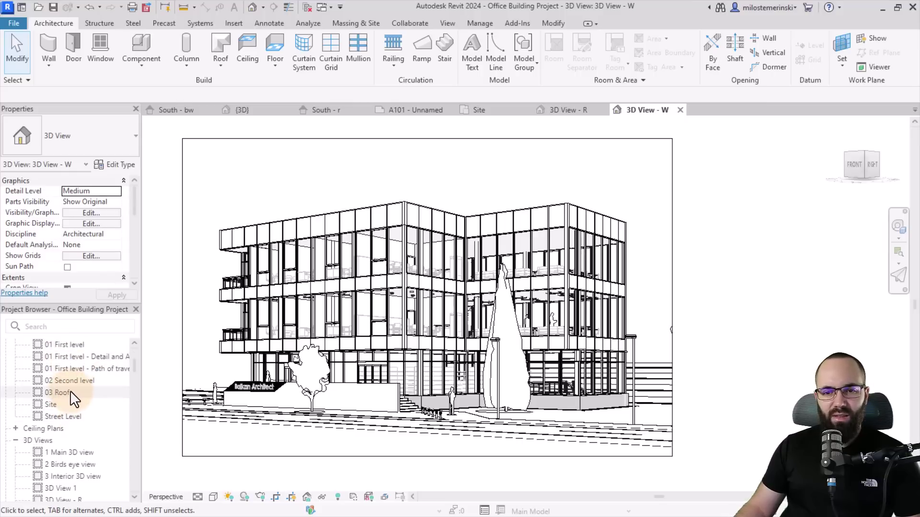
pyautogui.doubleClick(68, 418)
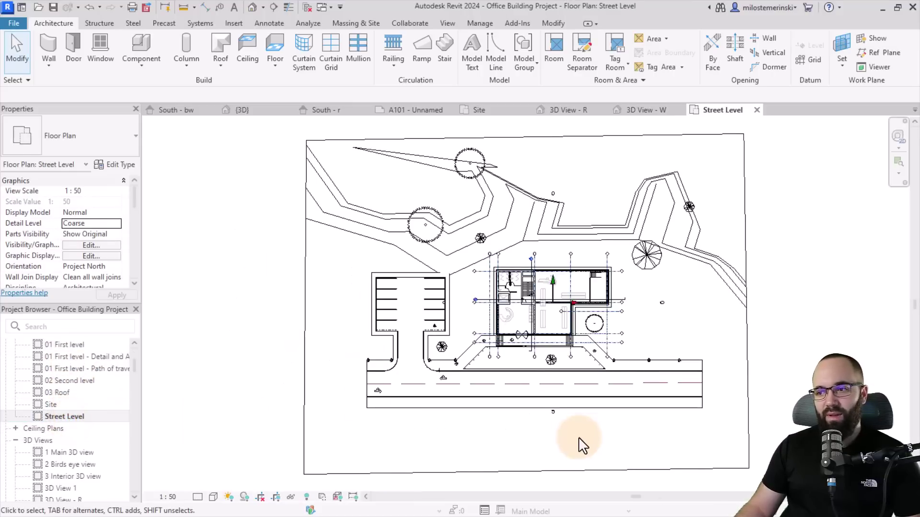
pyautogui.scroll(3, 434, 289)
pyautogui.moveTo(410, 300); pyautogui.dragTo(430, 348, button='middle')
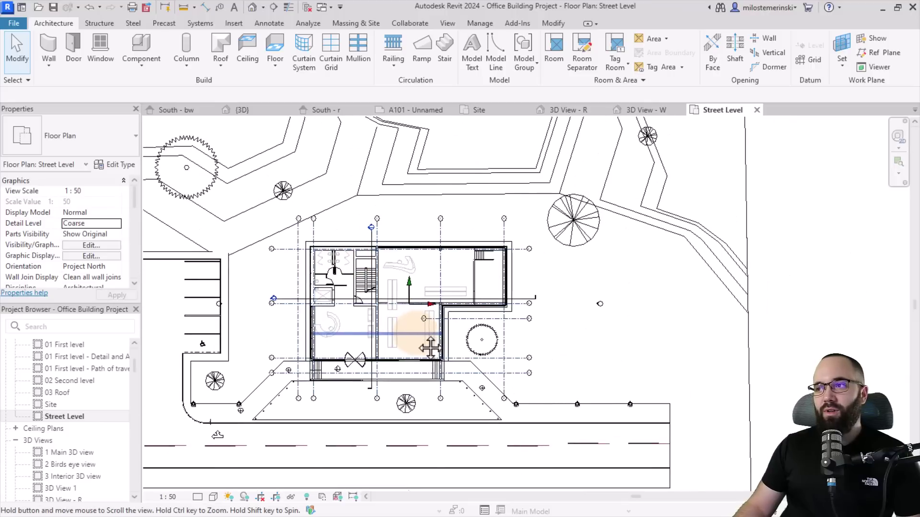
# Draw a vertical reference plane through the building, undoing an accidental shift of it.
pyautogui.click(883, 53)
pyautogui.click(394, 210)
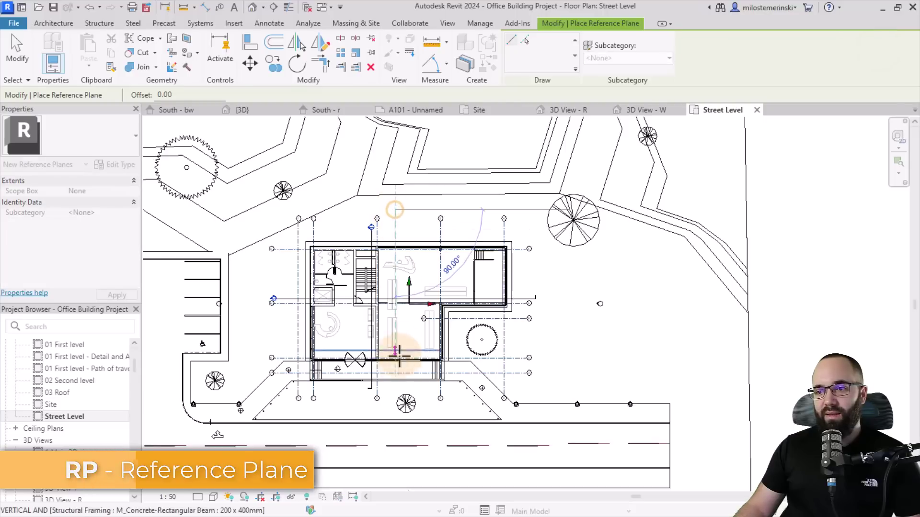
pyautogui.click(396, 407)
pyautogui.press('Escape')
pyautogui.press('Escape')
pyautogui.scroll(2, 395, 394)
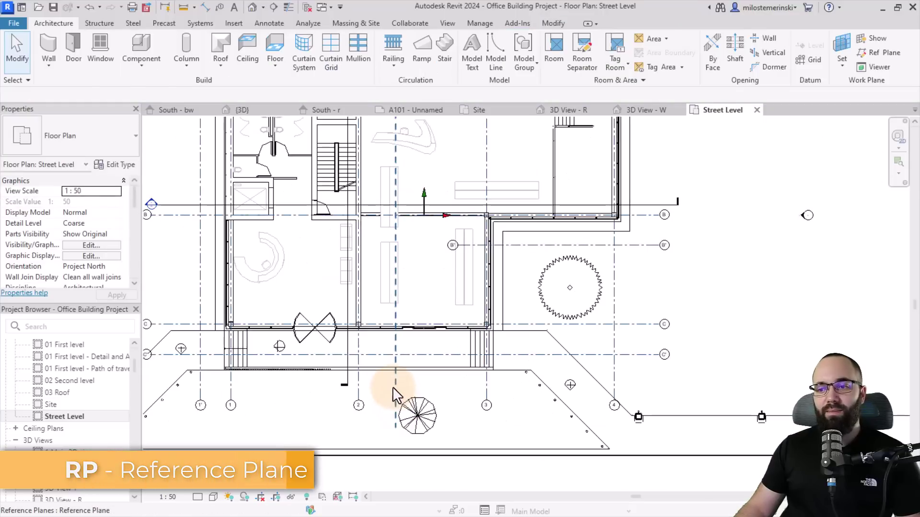
pyautogui.click(396, 395)
pyautogui.moveTo(395, 353); pyautogui.dragTo(423, 348)
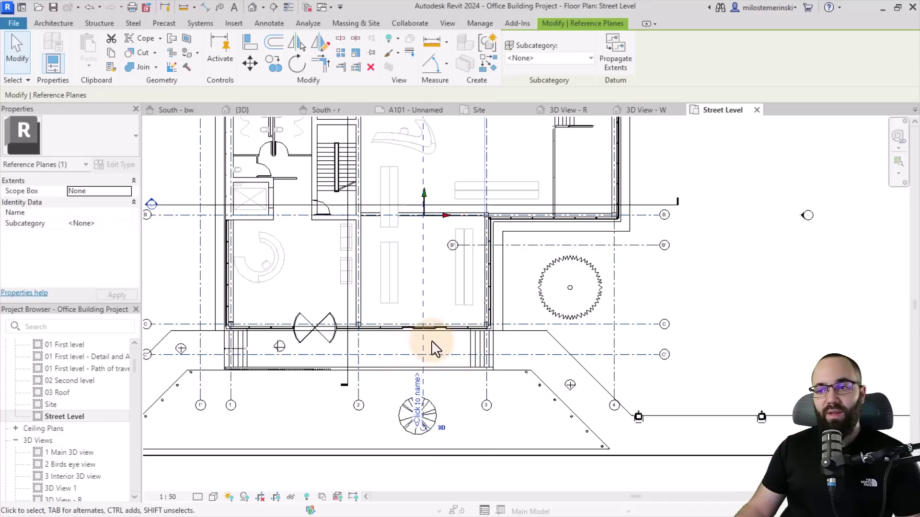
pyautogui.hotkey('ctrl', 'z')
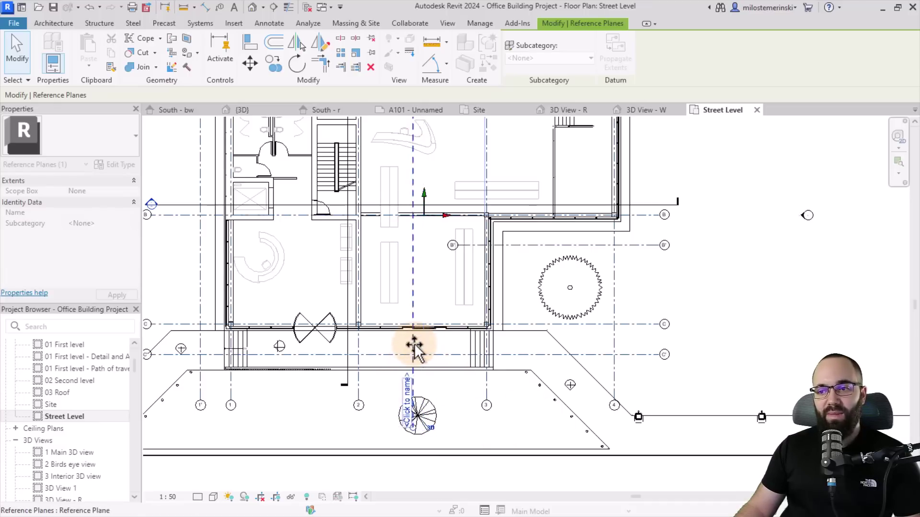
pyautogui.press('Escape')
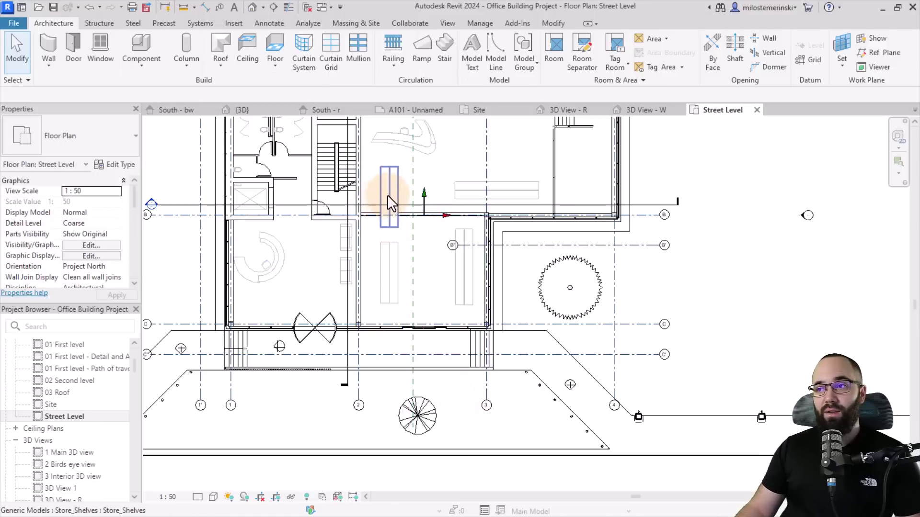
pyautogui.click(583, 110)
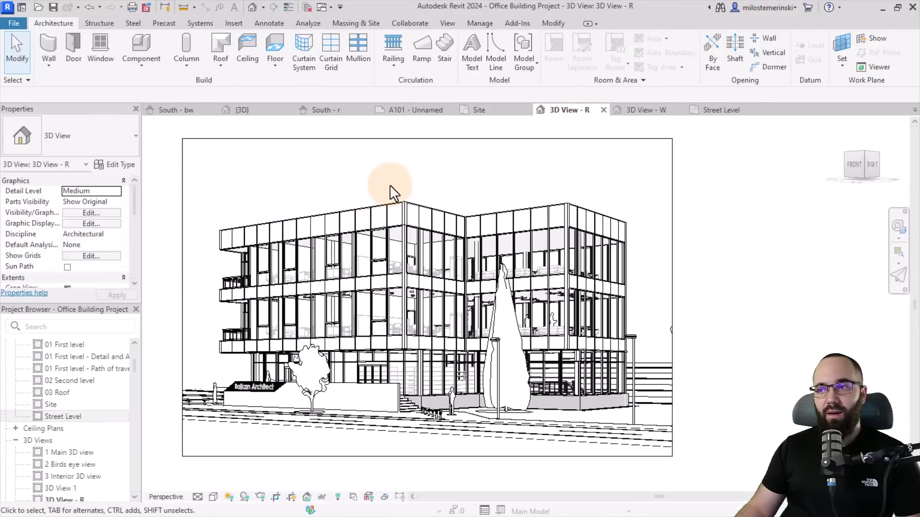
# Enable the section box for 3D View - R and select it.
pyautogui.scroll(-4, 67, 249)
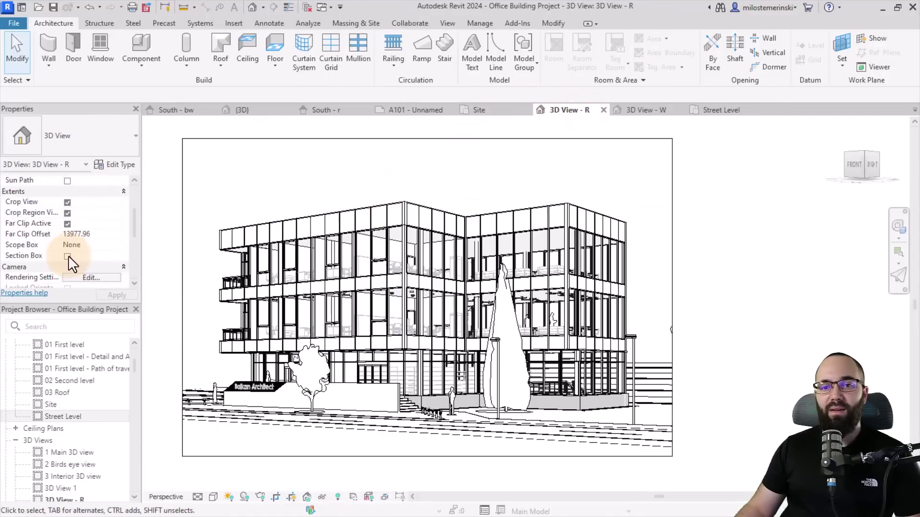
pyautogui.click(67, 257)
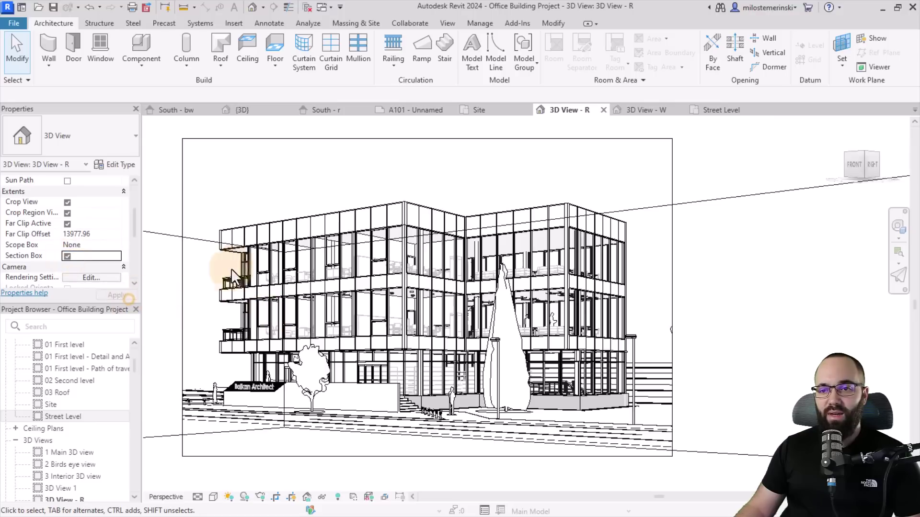
pyautogui.scroll(-2, 288, 234)
pyautogui.click(625, 196)
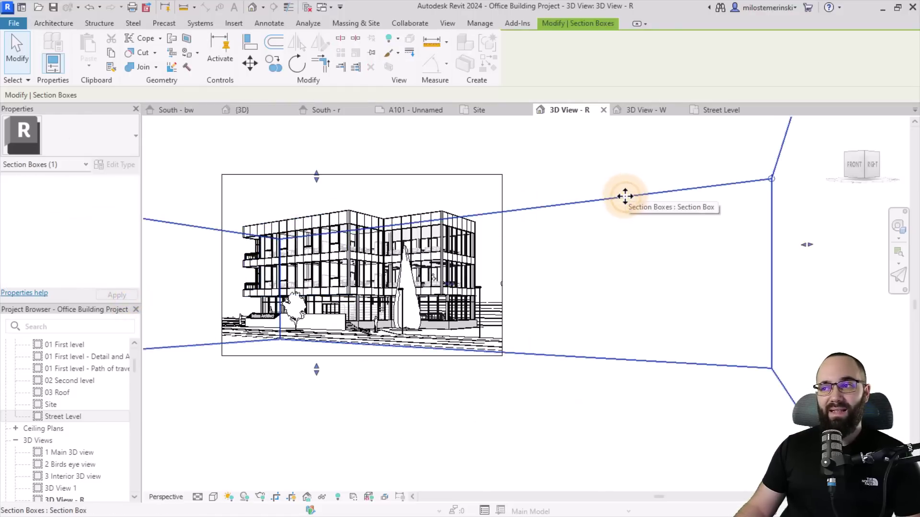
# On the Street Level plan, pull the section box's right side inward to the reference plane.
pyautogui.click(713, 109)
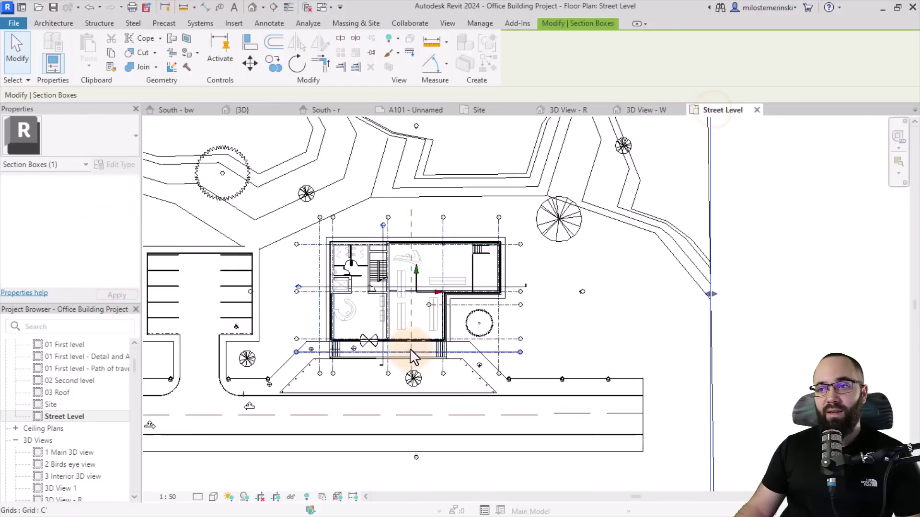
pyautogui.scroll(-3, 409, 348)
pyautogui.scroll(1, 593, 285)
pyautogui.moveTo(573, 283); pyautogui.dragTo(402, 292)
pyautogui.scroll(8, 403, 290)
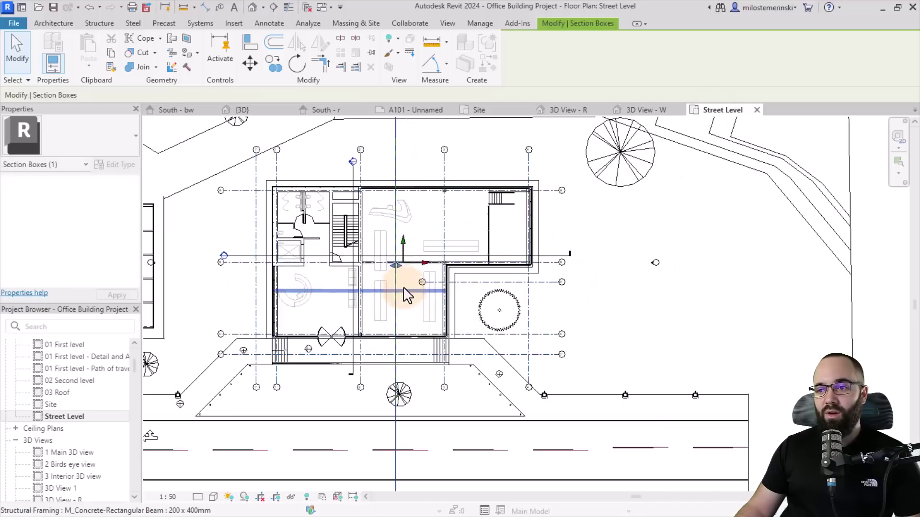
pyautogui.scroll(1, 399, 253)
pyautogui.moveTo(399, 250); pyautogui.dragTo(401, 252)
pyautogui.scroll(-1, 464, 222)
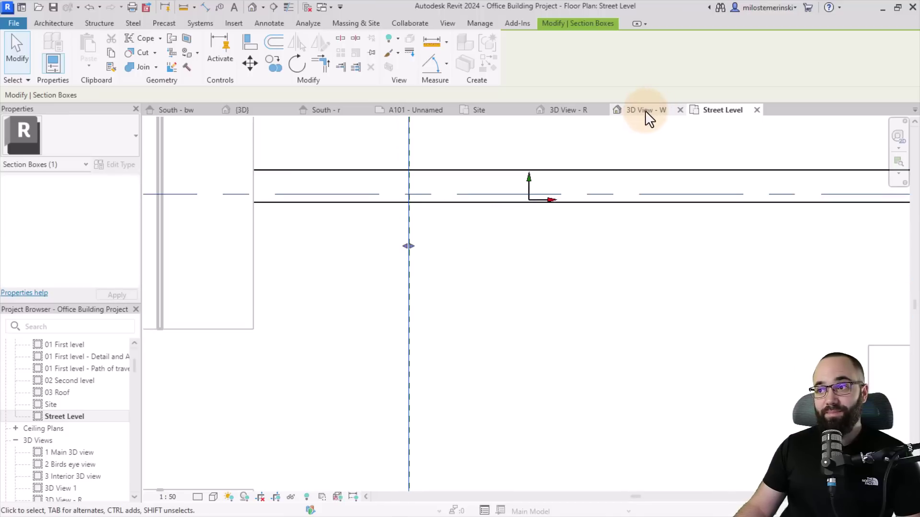
# Back in 3D View - R, reposition the building and deselect the section box.
pyautogui.click(561, 111)
pyautogui.scroll(3, 413, 180)
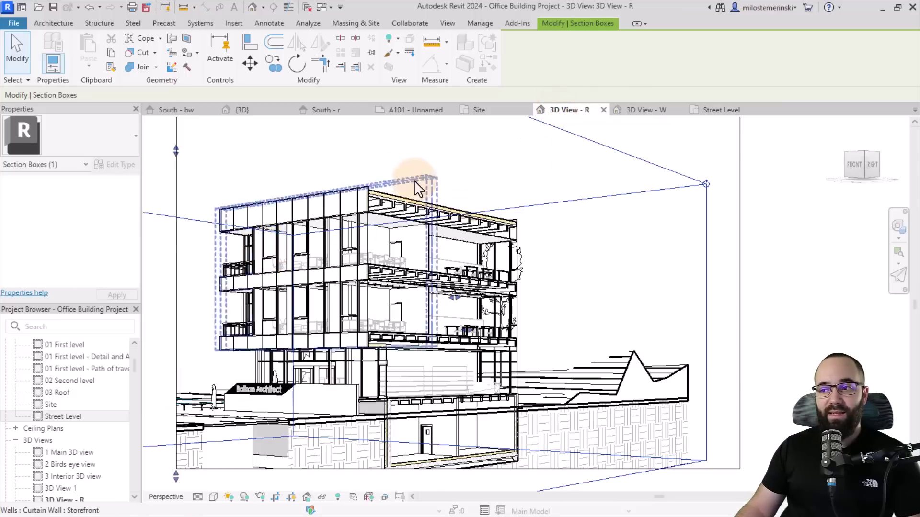
pyautogui.moveTo(414, 180); pyautogui.dragTo(457, 189, button='middle')
pyautogui.scroll(-2, 343, 166)
pyautogui.click(329, 160)
pyautogui.scroll(2, 345, 194)
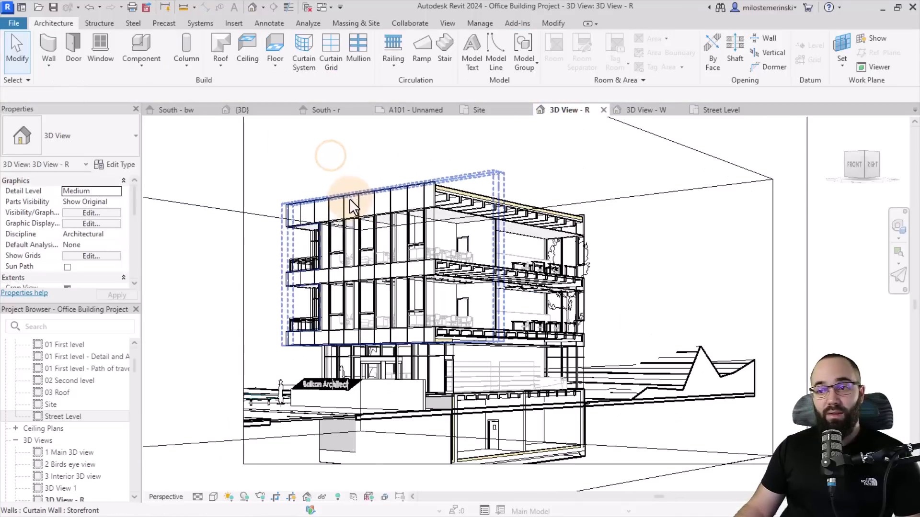
# Set 3D View - R's visual style to Realistic.
pyautogui.scroll(-1, 343, 171)
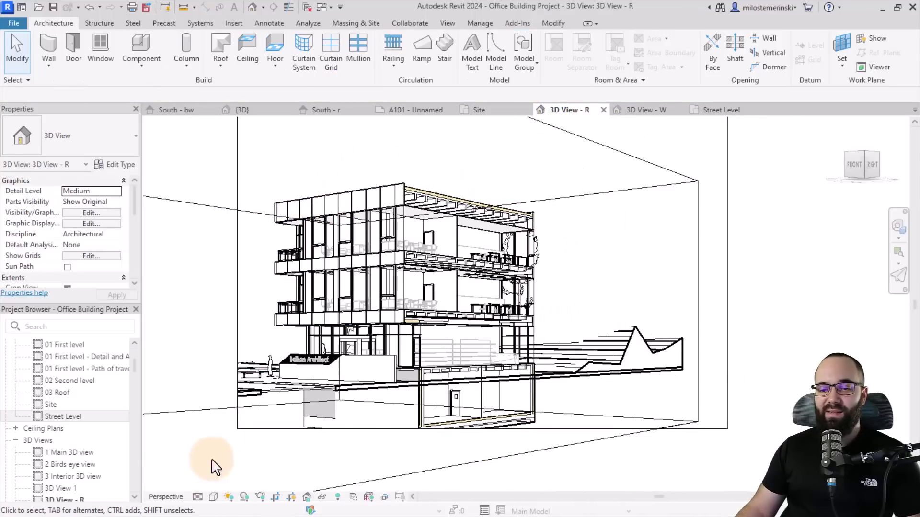
pyautogui.click(213, 496)
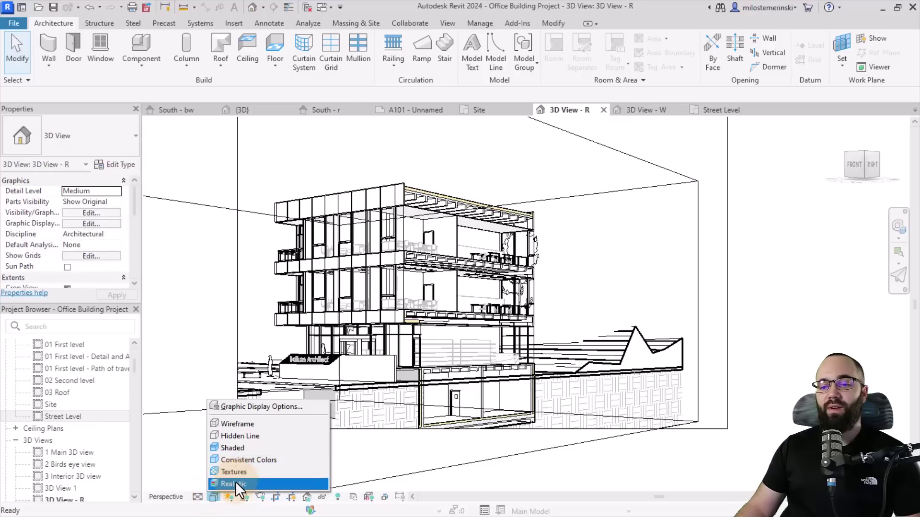
pyautogui.click(234, 482)
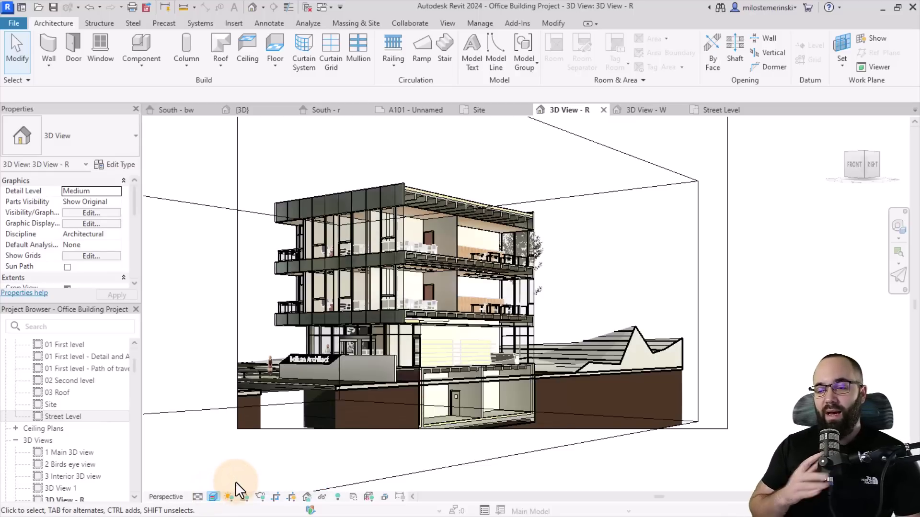
# Enable anti-aliasing and cast and ambient shadows, with Sun 90 and Ambient light 60.
pyautogui.click(215, 497)
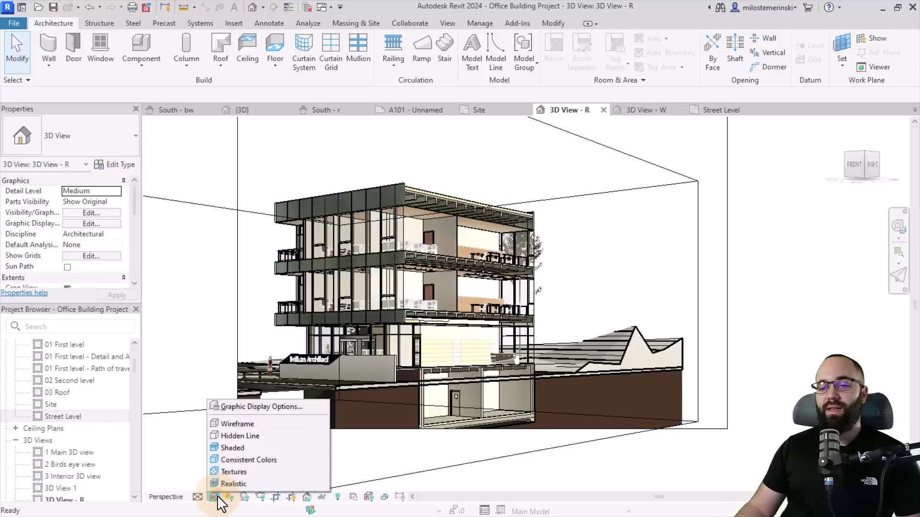
pyautogui.click(241, 405)
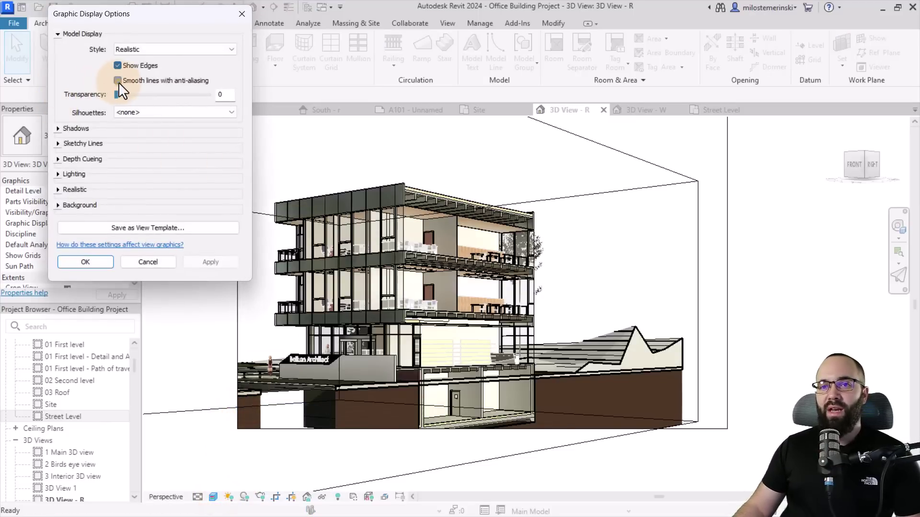
pyautogui.click(117, 81)
pyautogui.click(58, 175)
pyautogui.moveTo(162, 278); pyautogui.dragTo(162, 245)
pyautogui.click(210, 368)
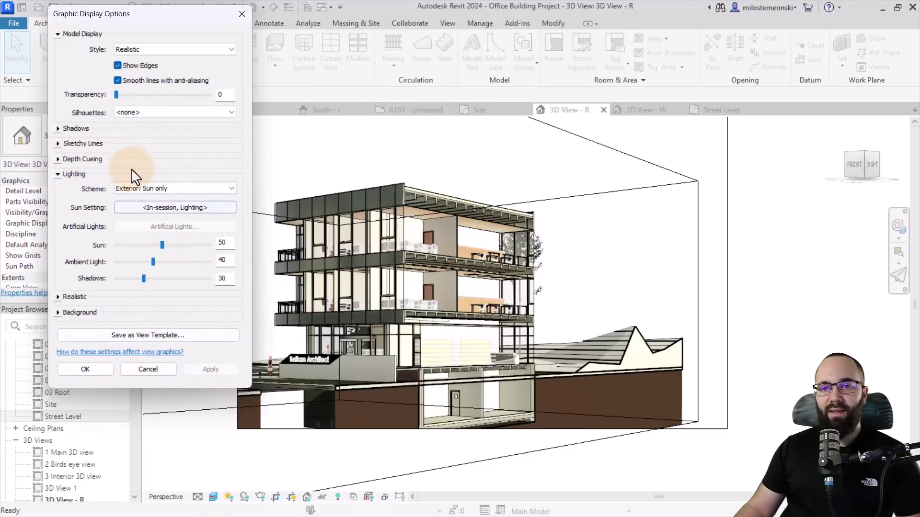
pyautogui.click(58, 128)
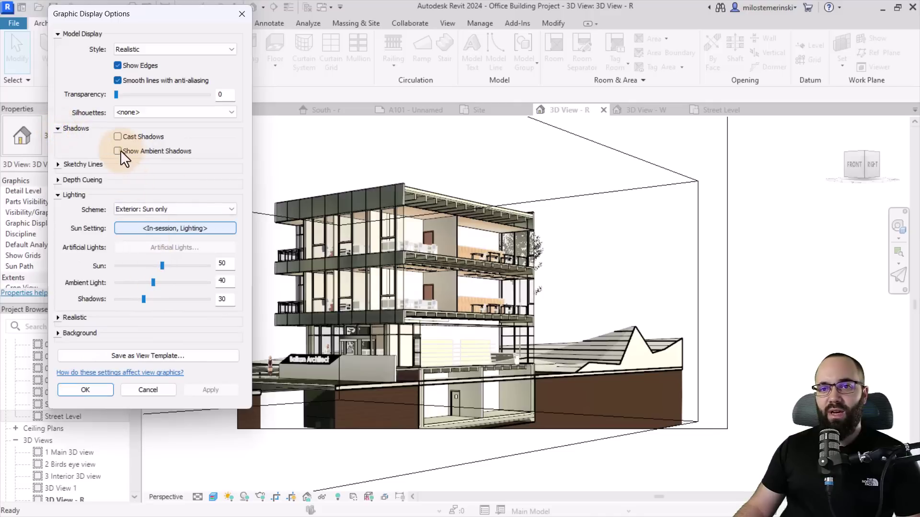
pyautogui.click(209, 391)
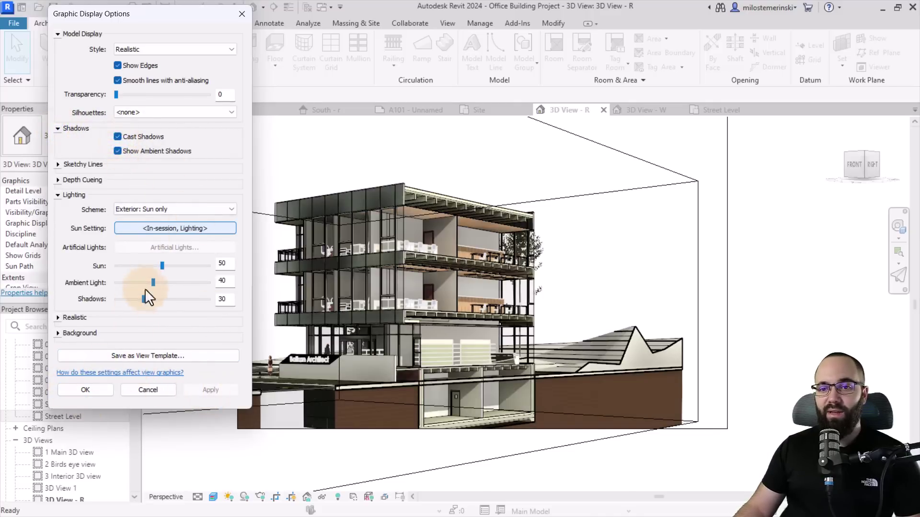
pyautogui.click(197, 281)
pyautogui.click(197, 267)
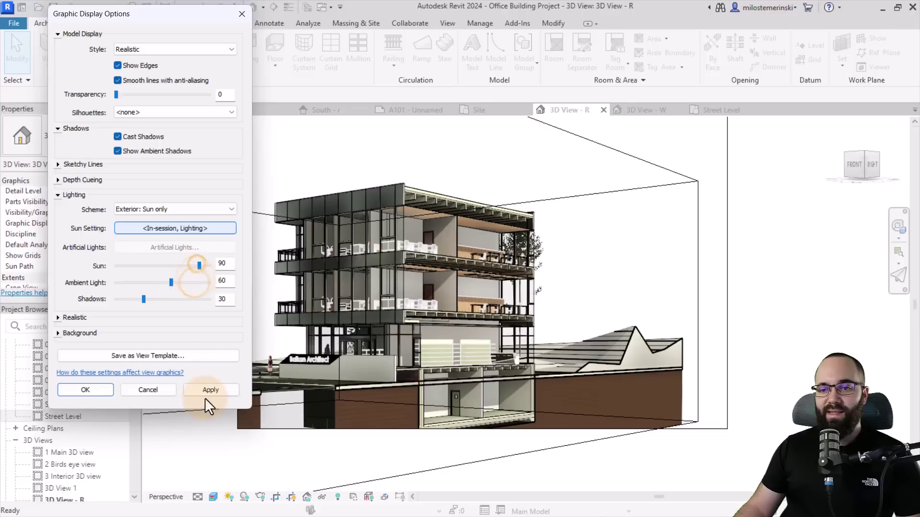
pyautogui.click(207, 390)
pyautogui.click(82, 390)
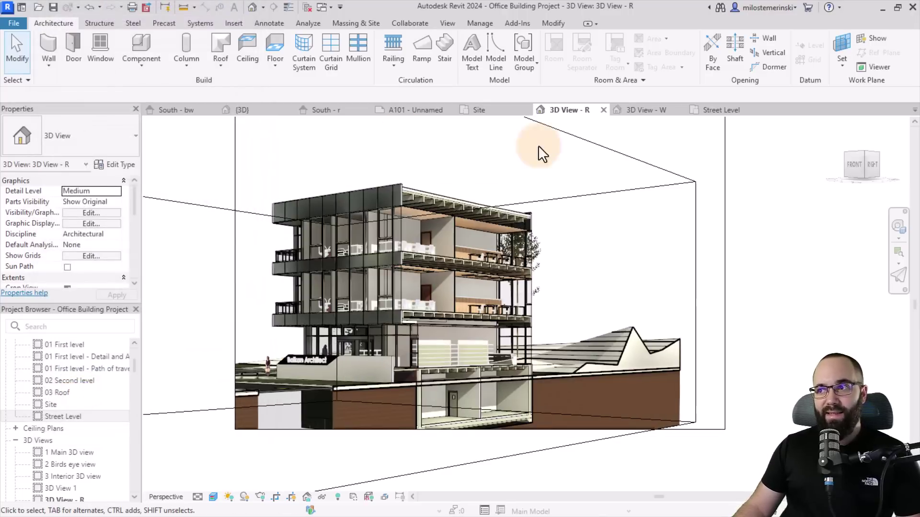
pyautogui.click(633, 111)
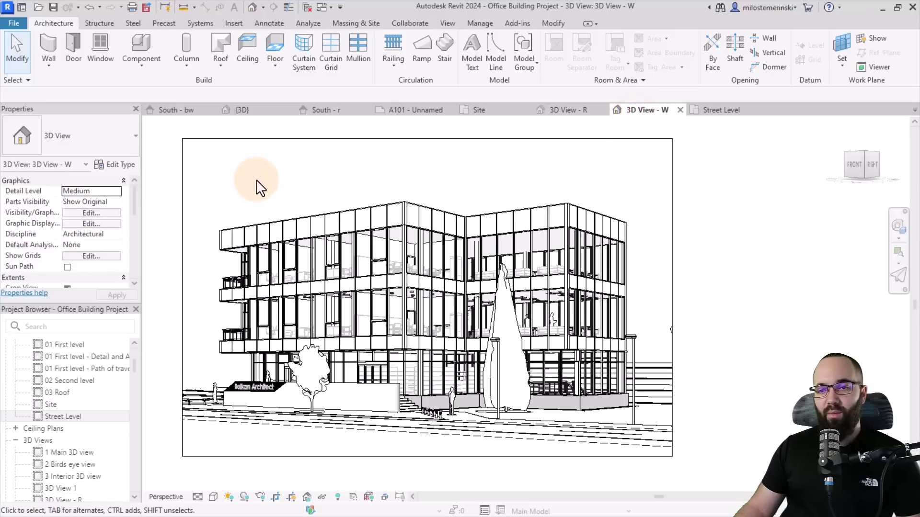
# Enable a section box for 3D View - W and pull its edges in around the building on Street Level.
pyautogui.scroll(-3, 101, 242)
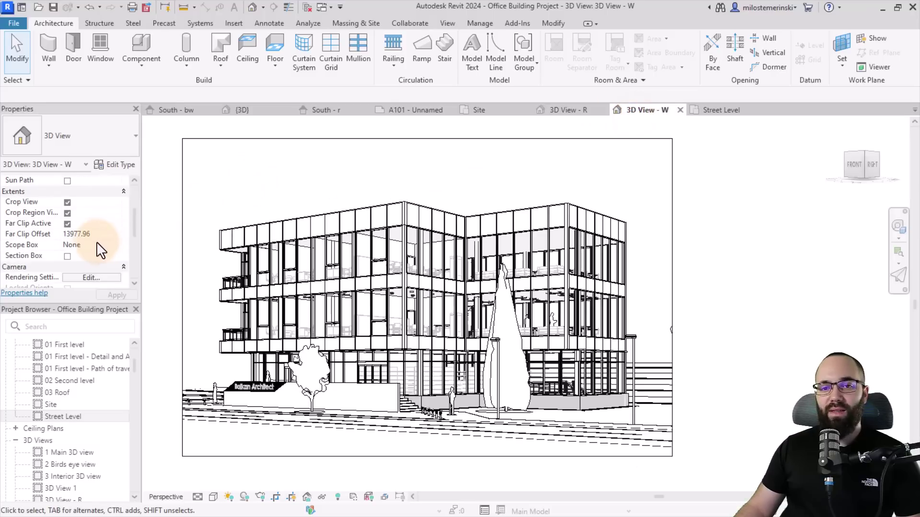
pyautogui.click(67, 256)
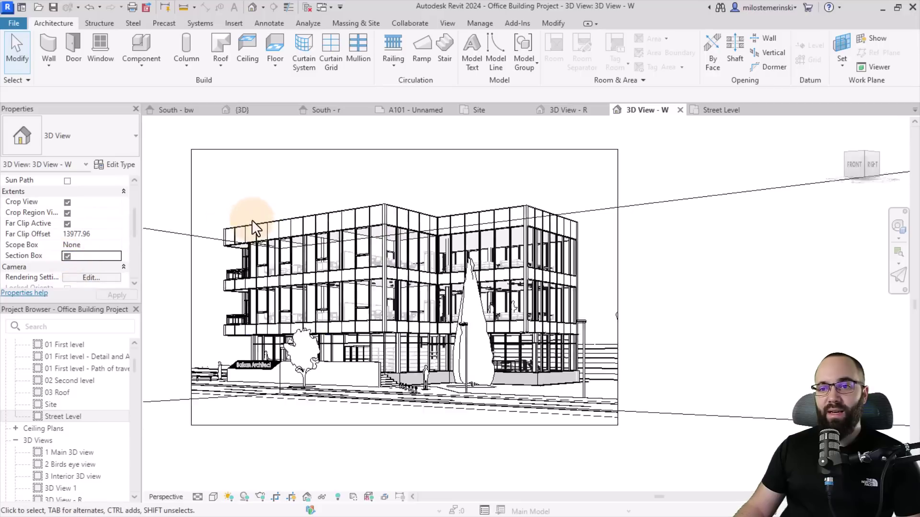
pyautogui.click(177, 228)
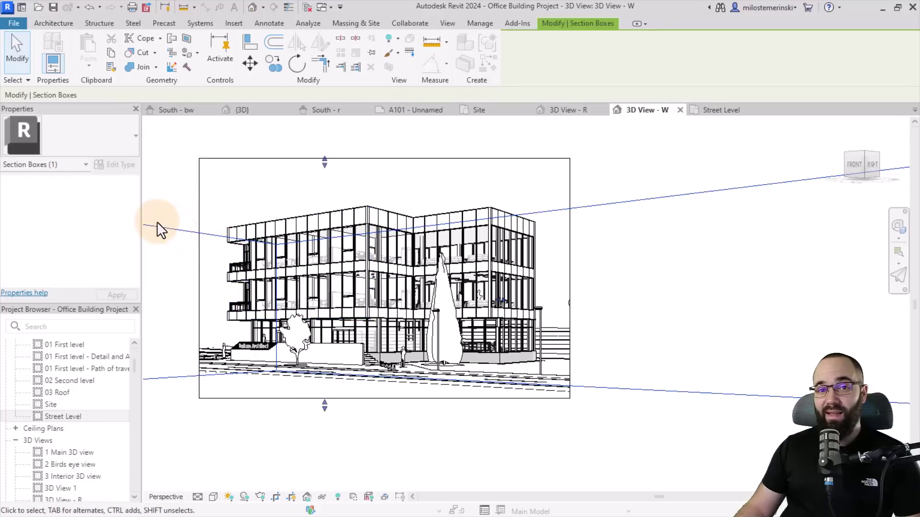
pyautogui.click(716, 111)
pyautogui.scroll(-5, 505, 263)
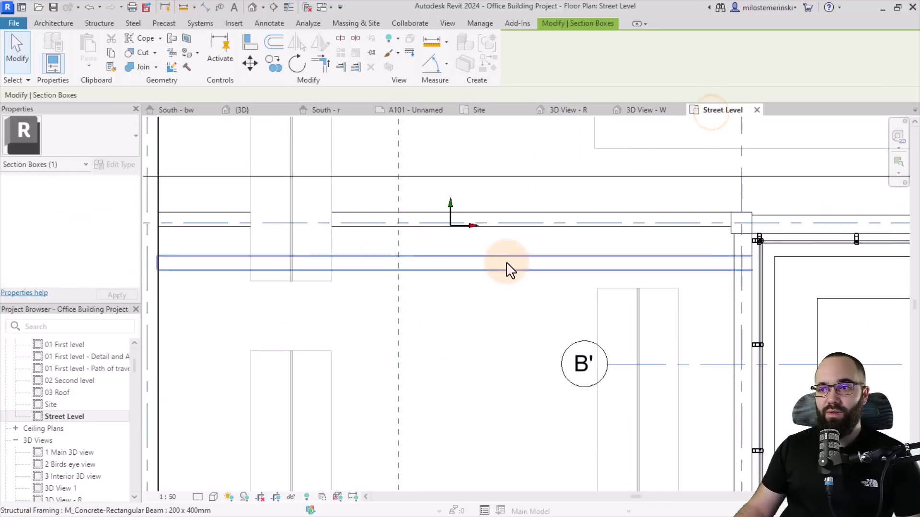
pyautogui.scroll(-6, 506, 262)
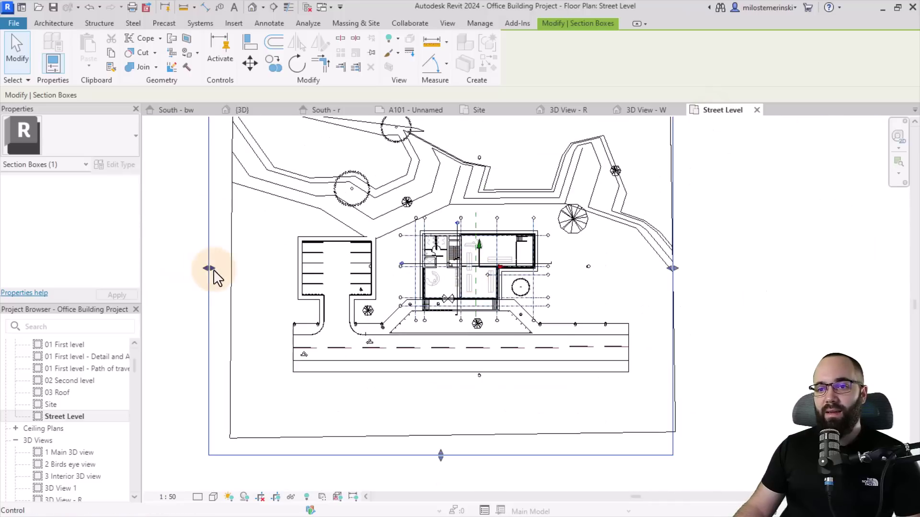
pyautogui.moveTo(211, 270); pyautogui.dragTo(482, 271)
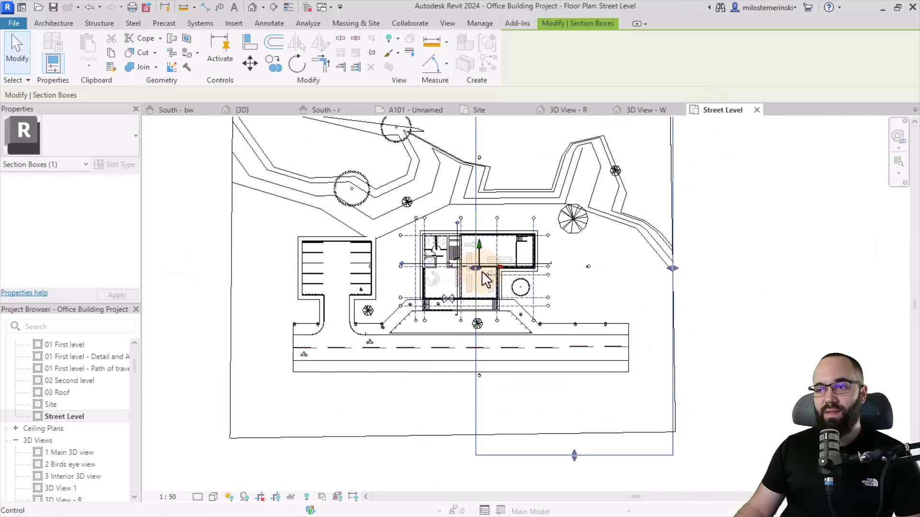
pyautogui.scroll(5, 482, 271)
pyautogui.scroll(4, 461, 266)
pyautogui.moveTo(409, 253); pyautogui.dragTo(421, 249)
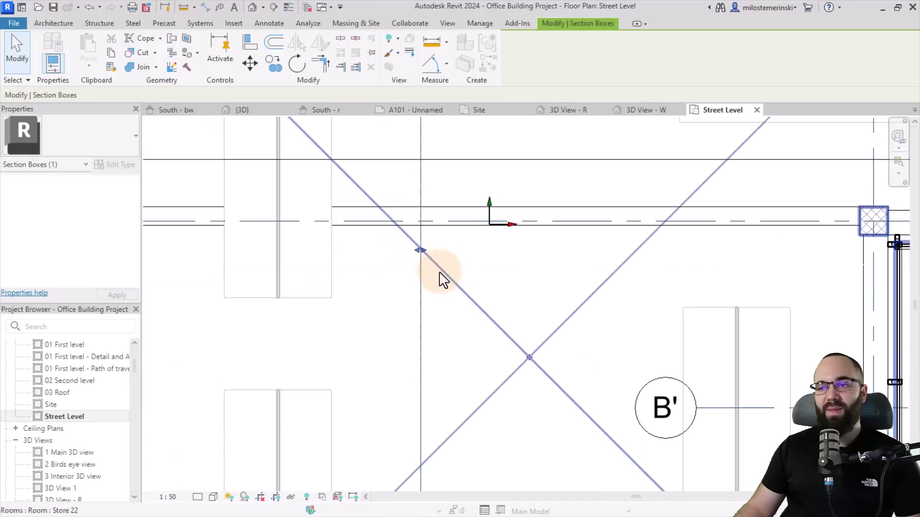
# Return to 3D View - W, deselect the section box and recentre the building.
pyautogui.click(636, 111)
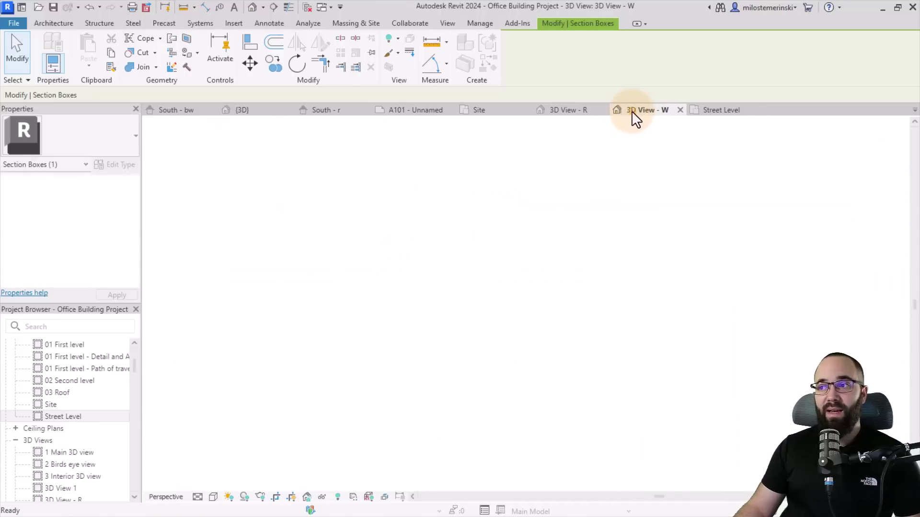
pyautogui.scroll(3, 353, 212)
pyautogui.click(424, 200)
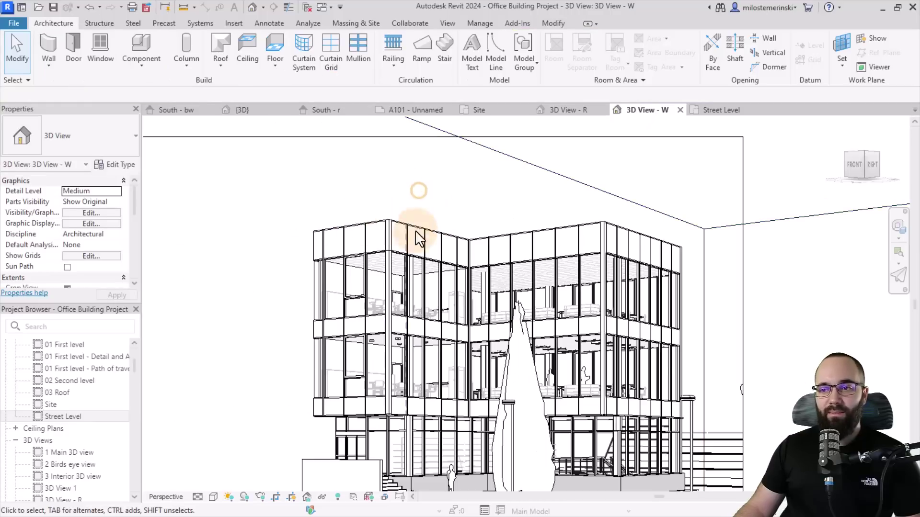
pyautogui.scroll(-2, 416, 200)
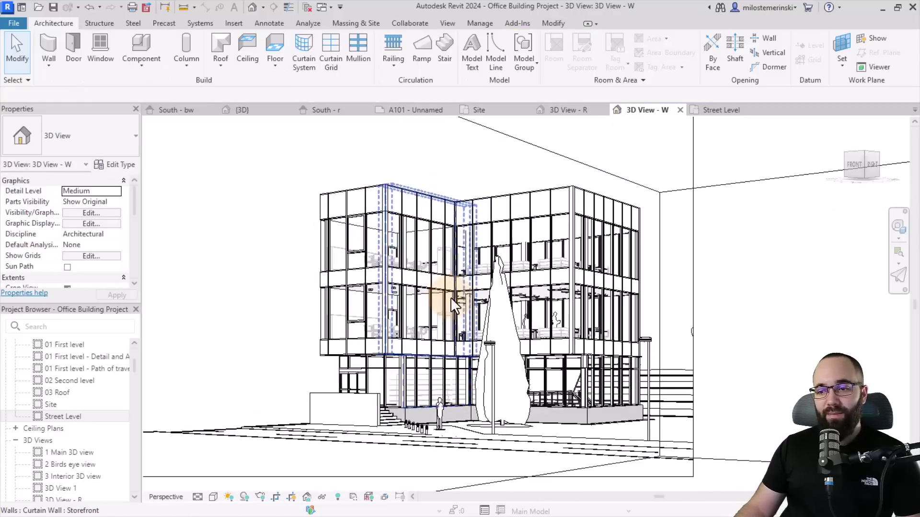
pyautogui.moveTo(311, 372); pyautogui.dragTo(236, 443, button='middle')
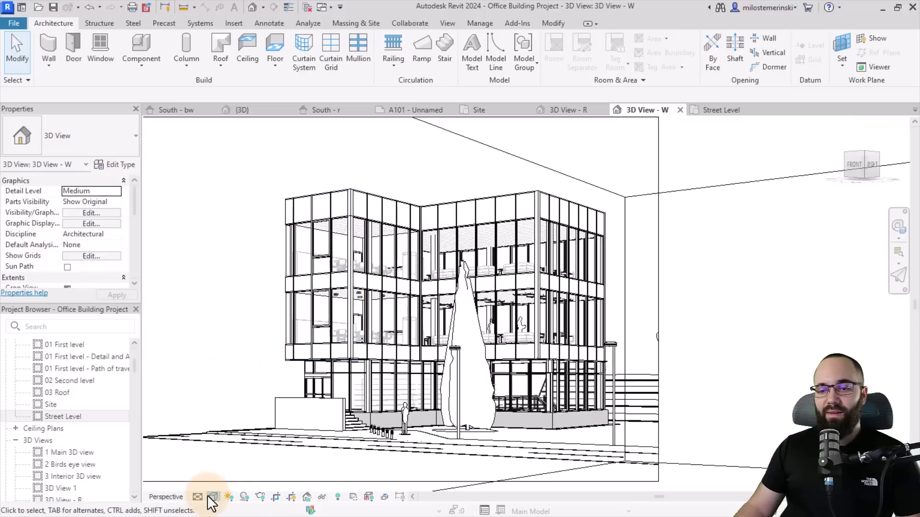
pyautogui.click(213, 497)
# Switch 3D View - W to the Wireframe visual style.
pyautogui.click(231, 425)
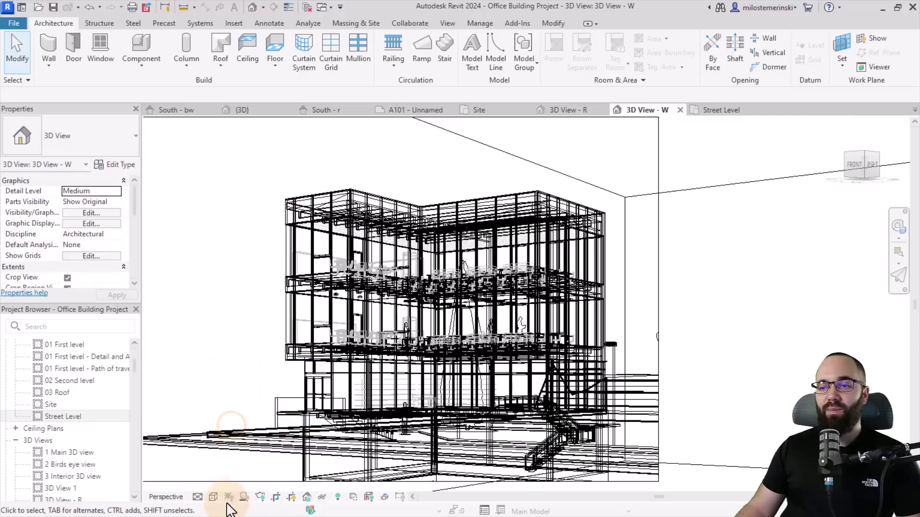
pyautogui.click(213, 496)
pyautogui.click(230, 407)
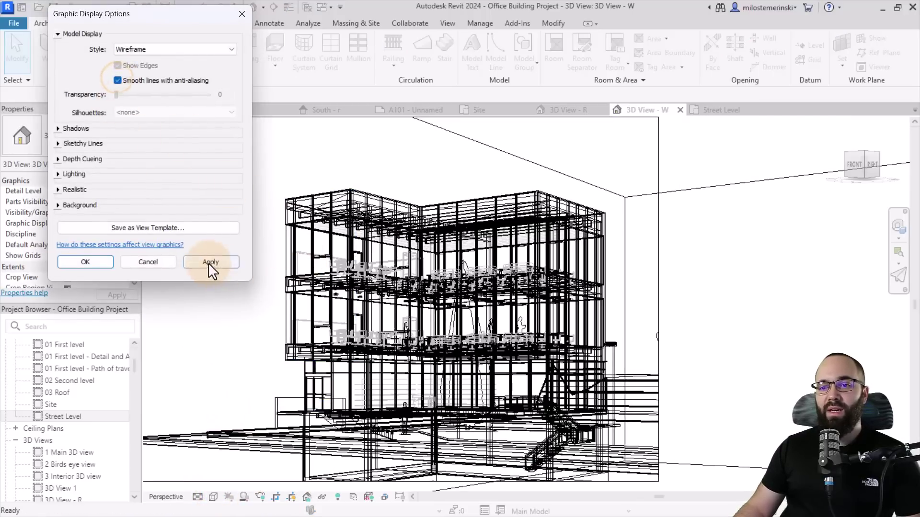
# Enable sketchy lines with Jitter 2 and Extension 2, and apply them.
pyautogui.click(57, 130)
pyautogui.click(118, 138)
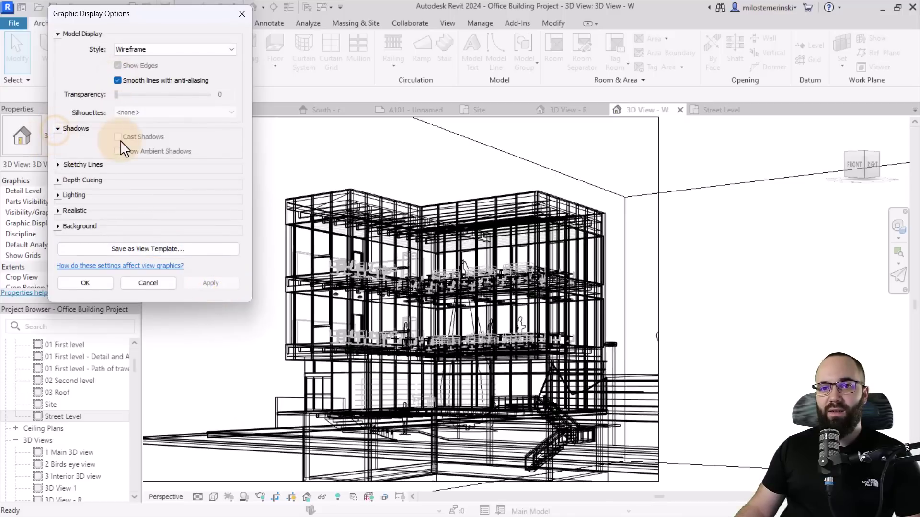
pyautogui.click(57, 128)
pyautogui.click(57, 143)
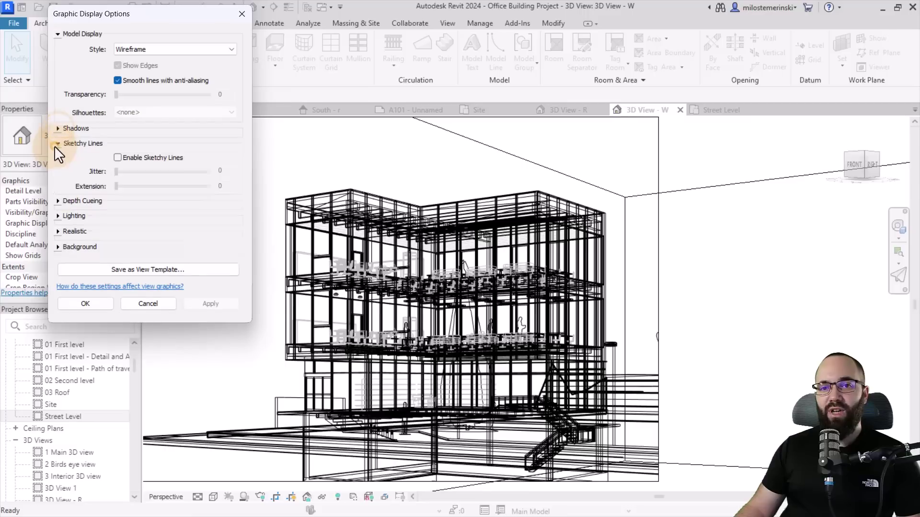
pyautogui.click(118, 157)
pyautogui.click(131, 186)
pyautogui.click(133, 171)
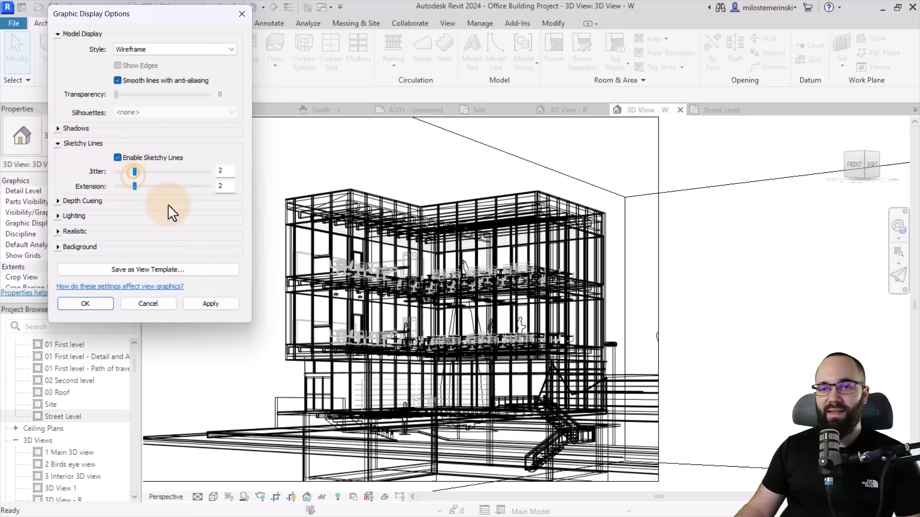
pyautogui.click(202, 302)
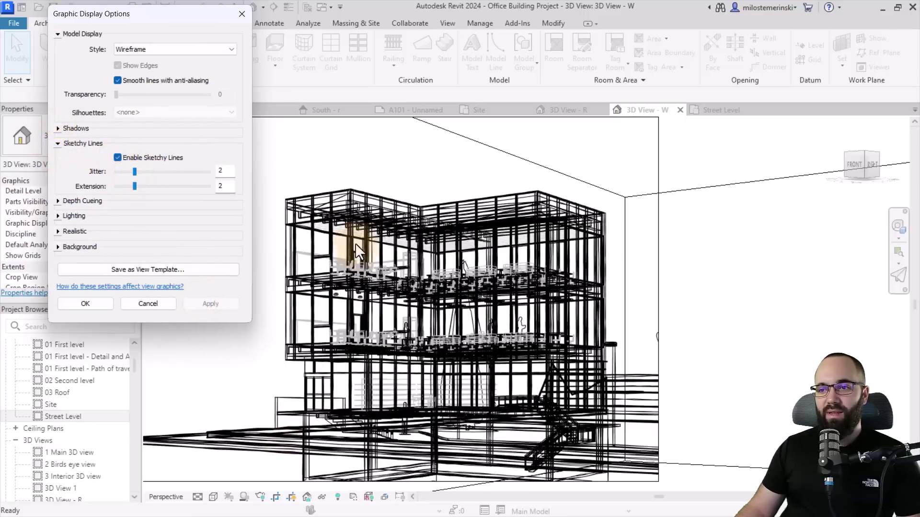
pyautogui.click(144, 304)
pyautogui.scroll(6, 335, 234)
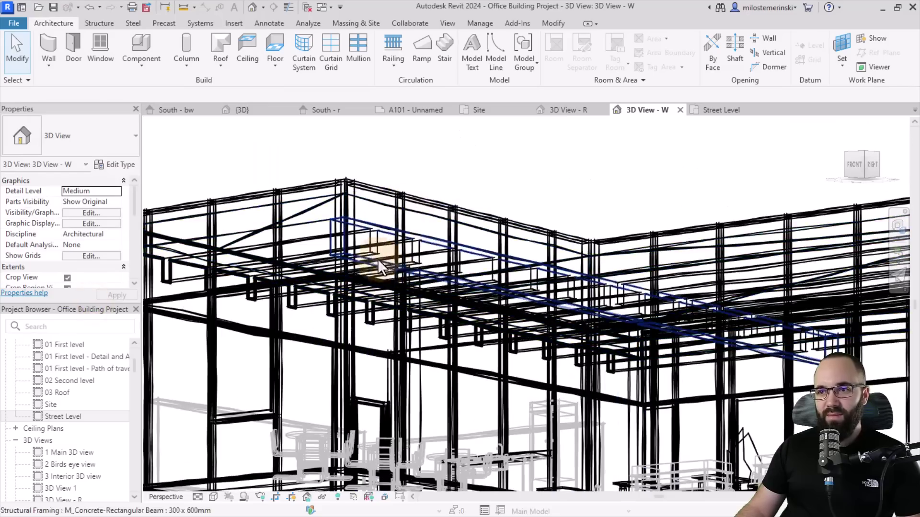
pyautogui.scroll(-6, 366, 188)
pyautogui.scroll(1, 354, 219)
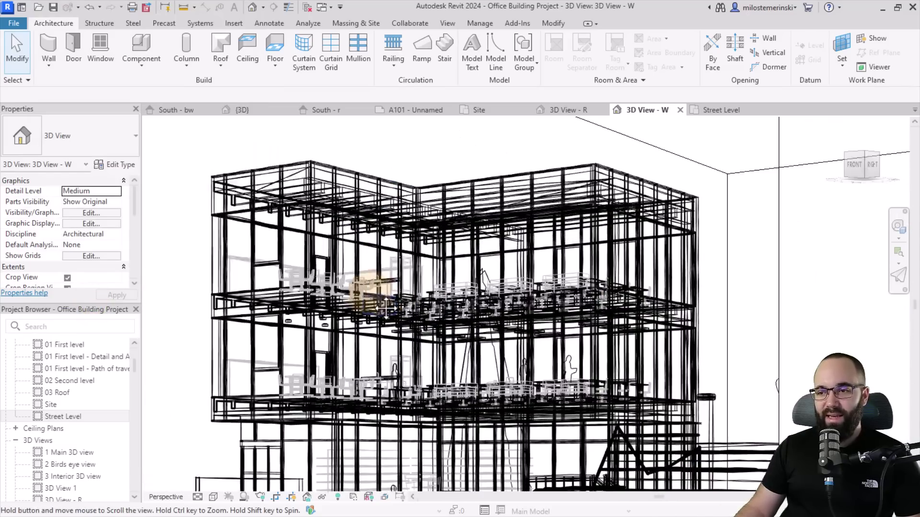
pyautogui.scroll(-2, 462, 291)
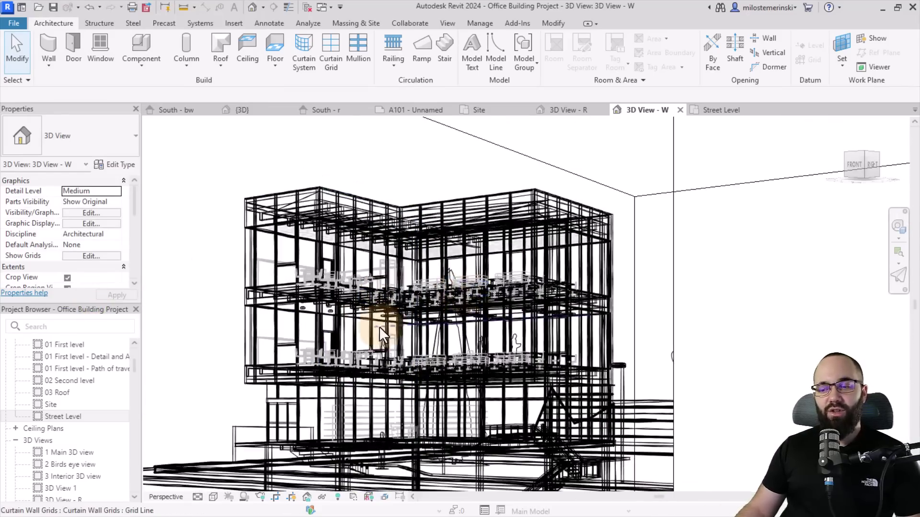
pyautogui.scroll(1, 378, 326)
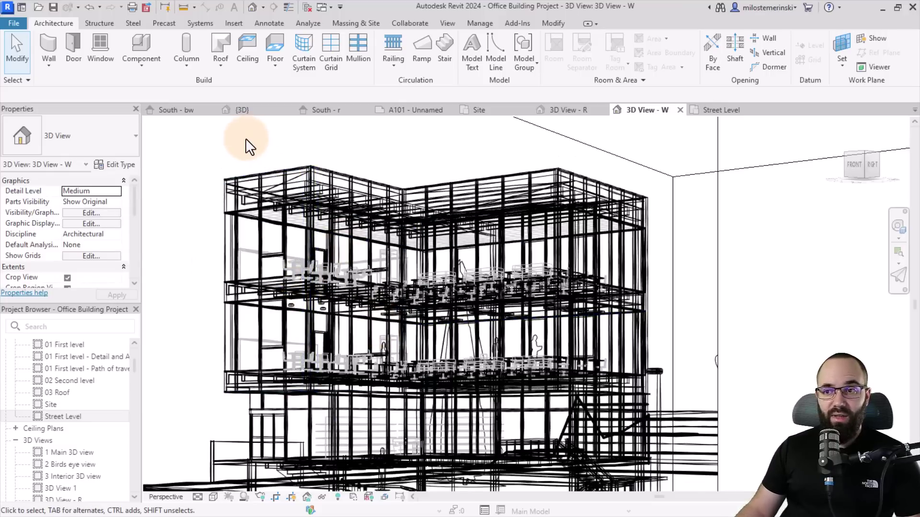
# Hide the furniture, generic models, lighting fixtures, model groups and entourage in 3D View - W.
pyautogui.moveTo(222, 128); pyautogui.dragTo(648, 424)
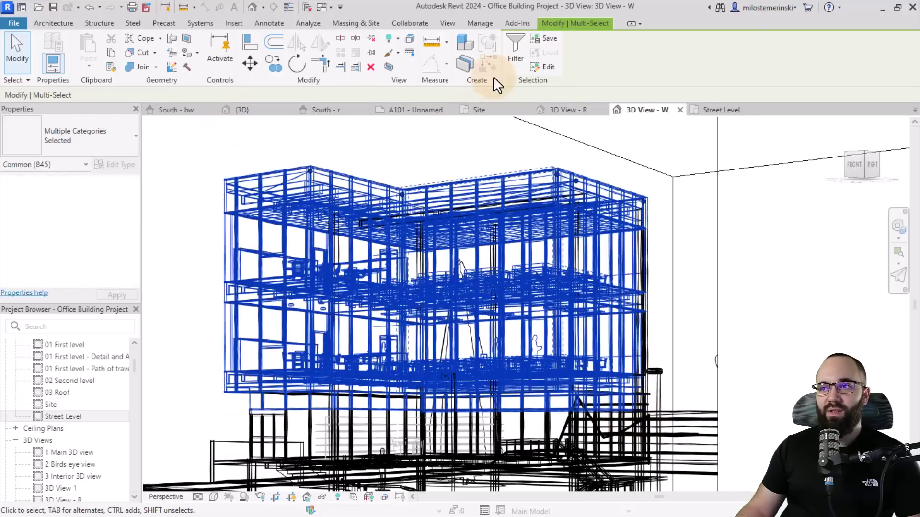
pyautogui.click(512, 57)
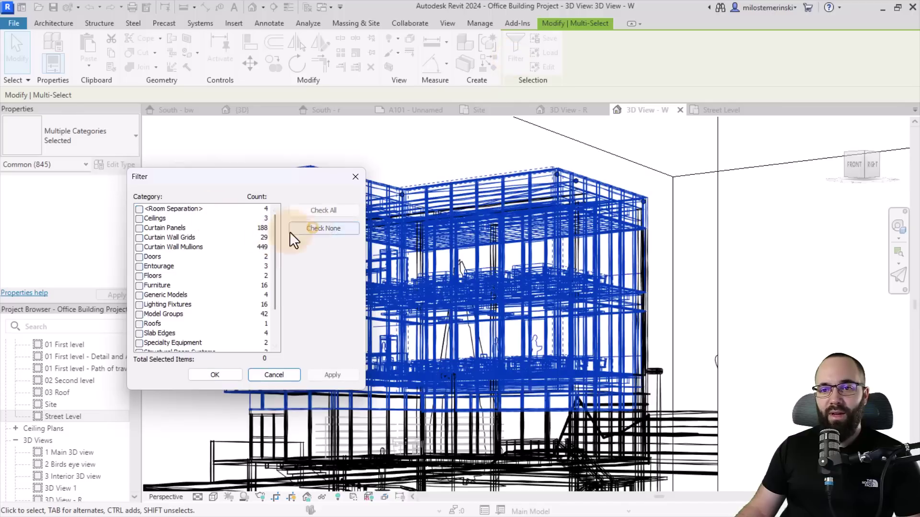
pyautogui.scroll(-1, 187, 270)
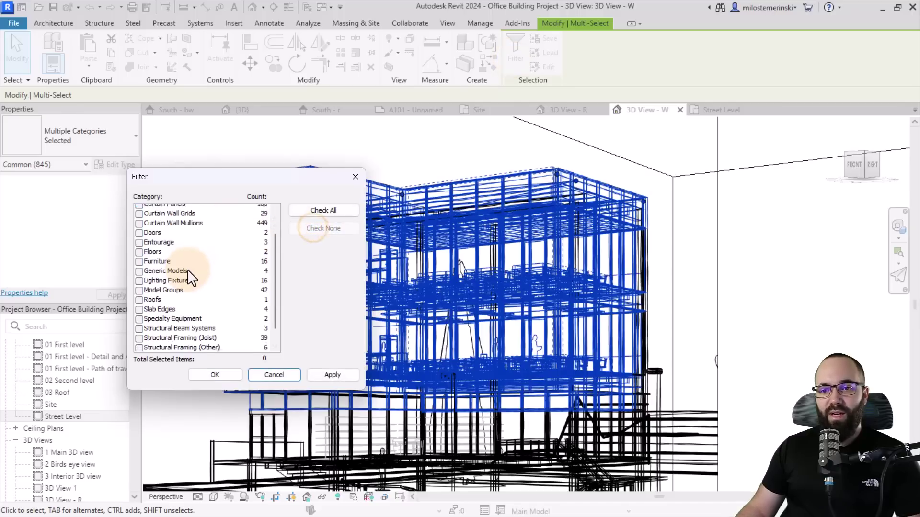
pyautogui.click(139, 267)
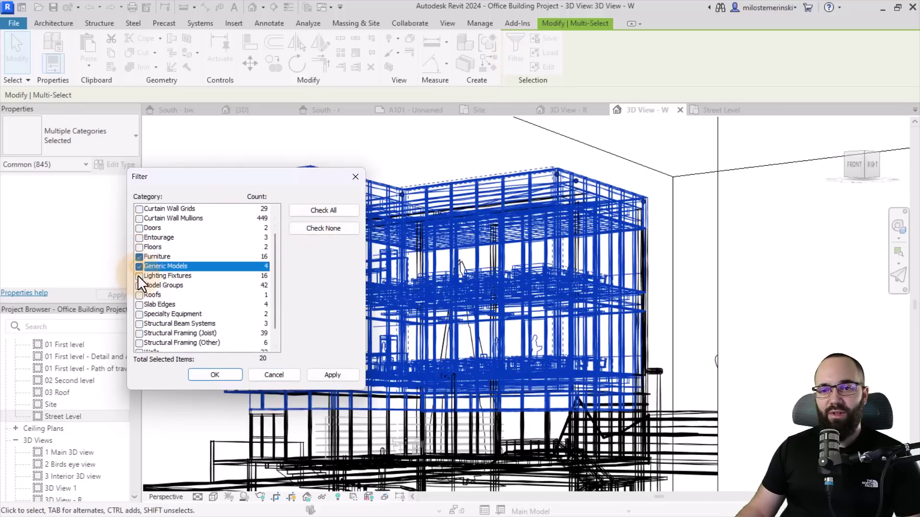
pyautogui.click(139, 276)
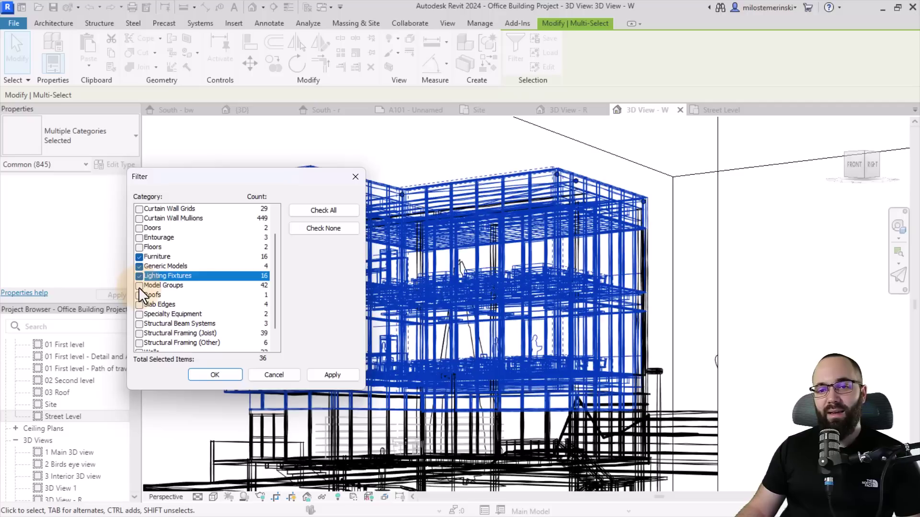
pyautogui.click(139, 285)
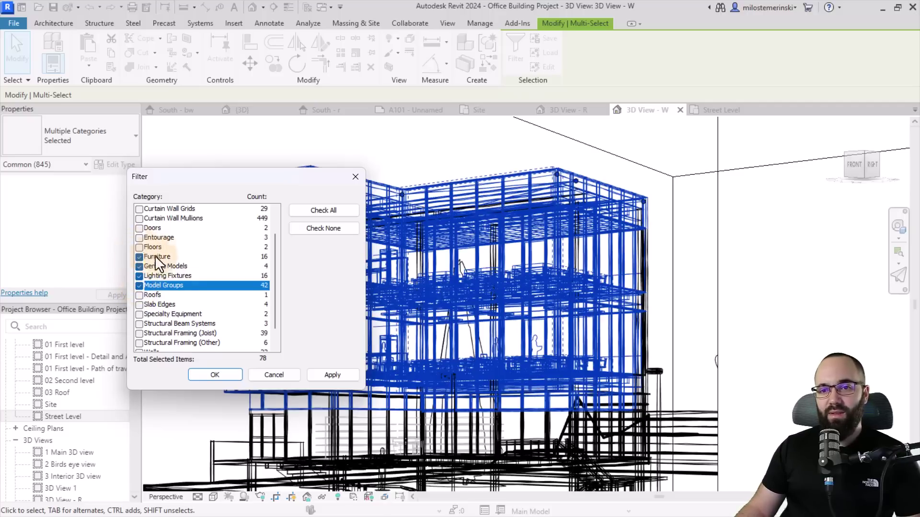
pyautogui.click(139, 238)
pyautogui.scroll(-1, 206, 283)
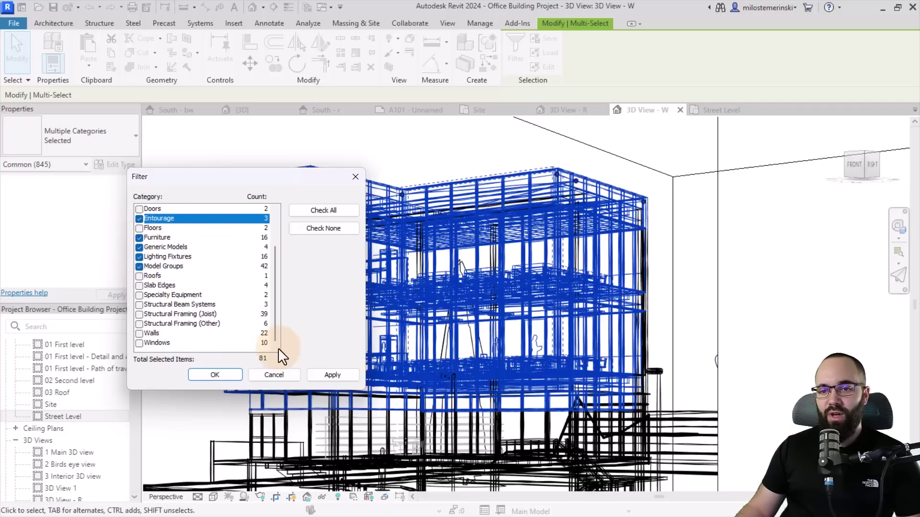
pyautogui.click(331, 375)
pyautogui.click(213, 376)
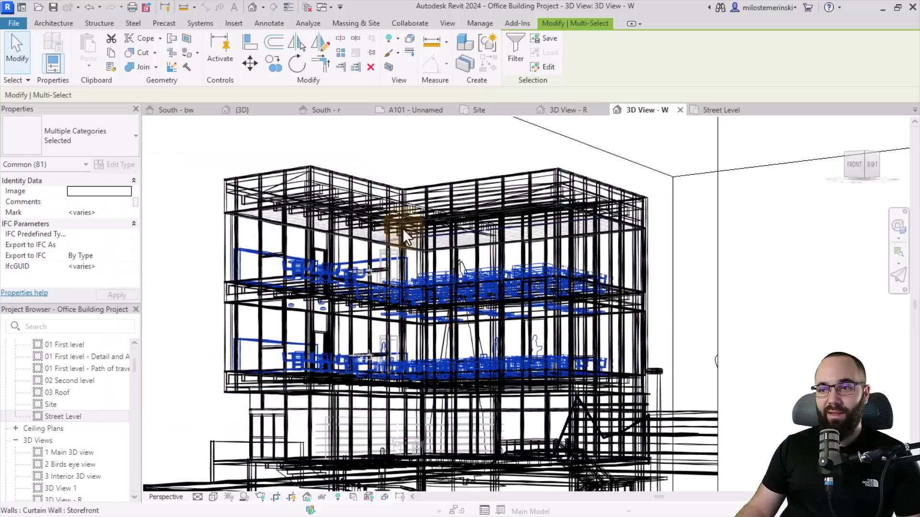
pyautogui.click(391, 39)
pyautogui.click(404, 56)
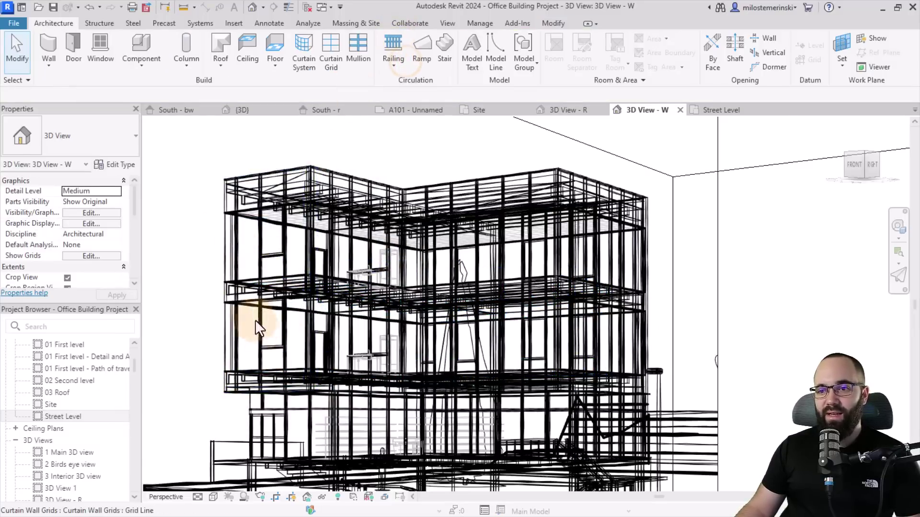
# Set the view's visual style to Hidden Line.
pyautogui.scroll(5, 213, 309)
pyautogui.scroll(-8, 304, 290)
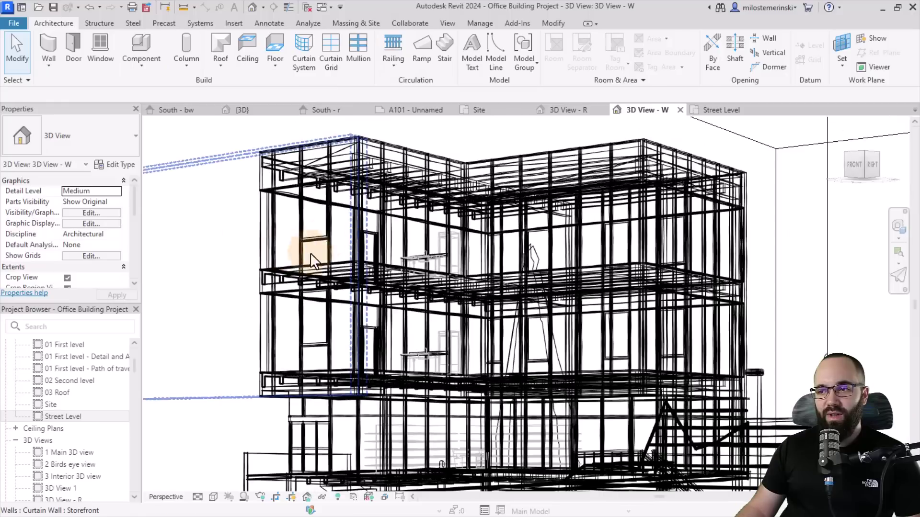
pyautogui.scroll(-2, 310, 245)
pyautogui.click(213, 497)
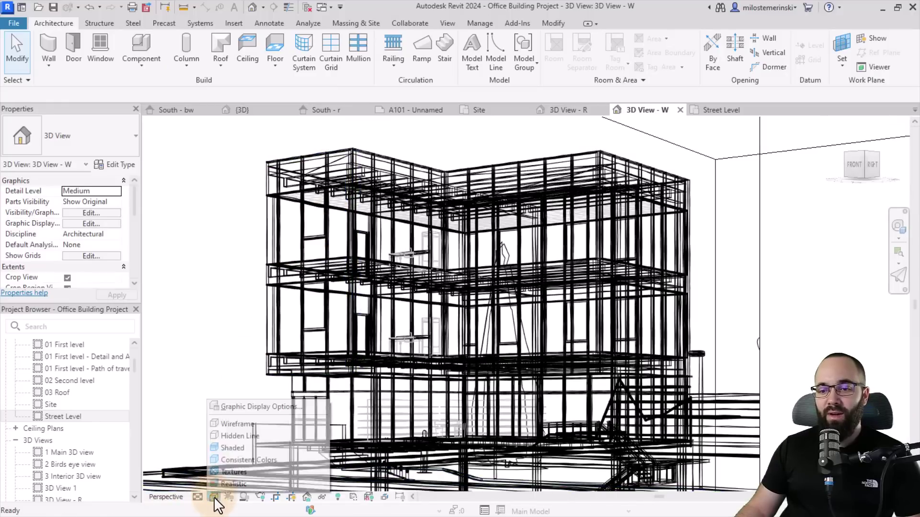
pyautogui.click(221, 436)
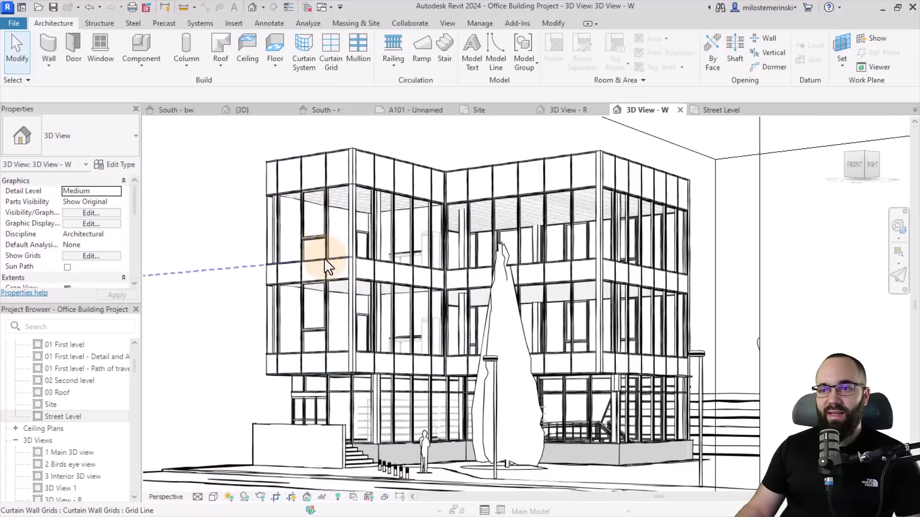
# Select the four storefront curtain walls, from left to right.
pyautogui.click(334, 148)
pyautogui.press('Escape')
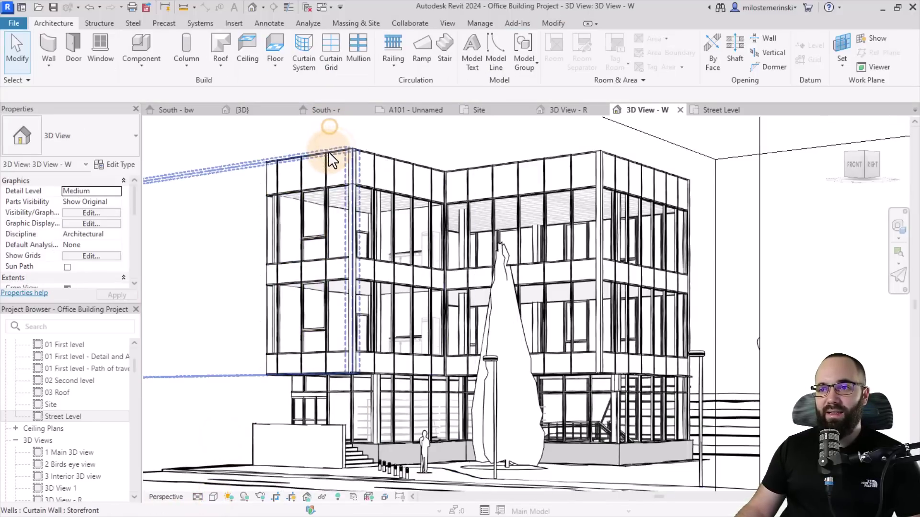
pyautogui.press('Tab')
pyautogui.click(329, 151)
pyautogui.click(330, 123)
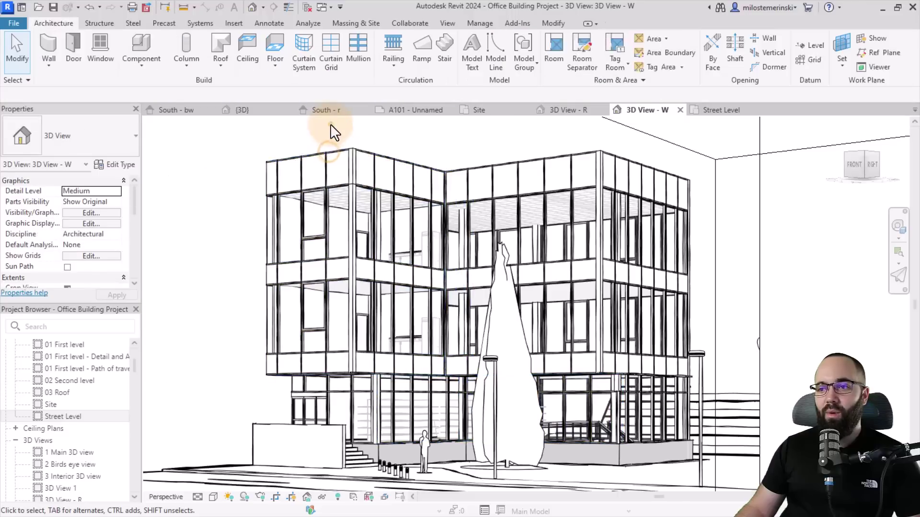
pyautogui.click(326, 149)
pyautogui.keyDown('ctrl'); pyautogui.click(387, 157); pyautogui.keyUp('ctrl')
pyautogui.keyDown('ctrl'); pyautogui.click(490, 156); pyautogui.keyUp('ctrl')
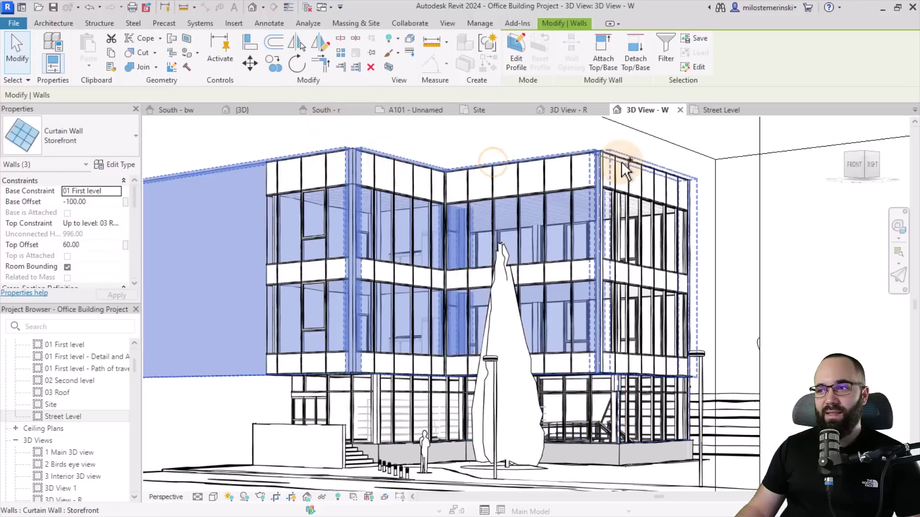
pyautogui.keyDown('ctrl'); pyautogui.click(622, 162); pyautogui.keyUp('ctrl')
# Override the selected walls' graphics in this view with 60% surface transparency.
pyautogui.rightClick(415, 143)
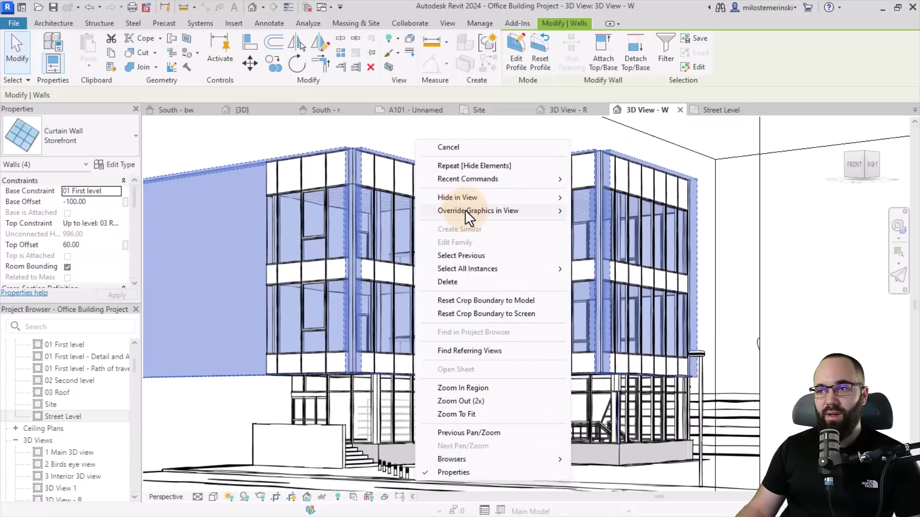
pyautogui.moveTo(470, 213)
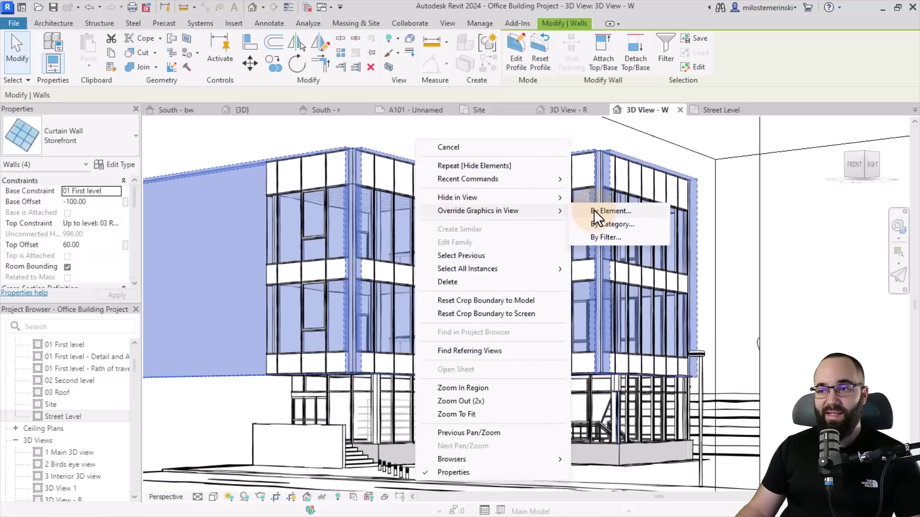
pyautogui.rightClick(394, 139)
pyautogui.moveTo(454, 212)
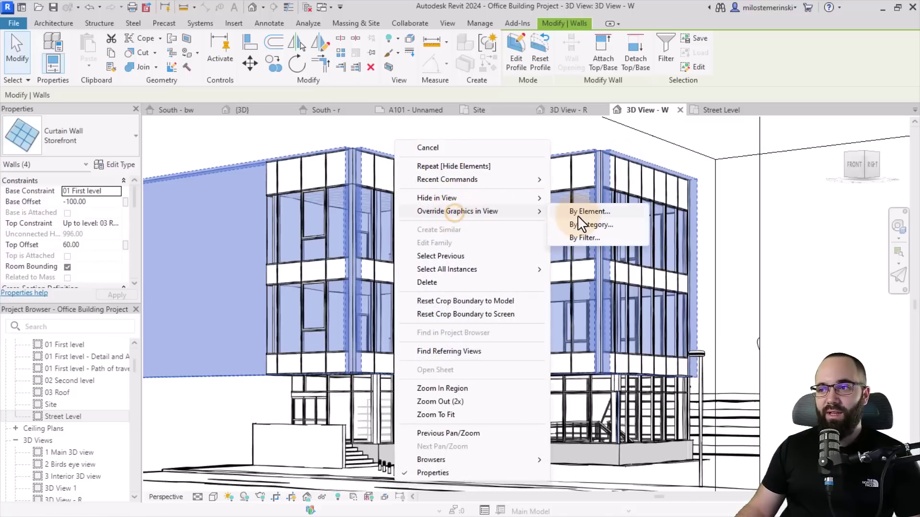
pyautogui.click(578, 215)
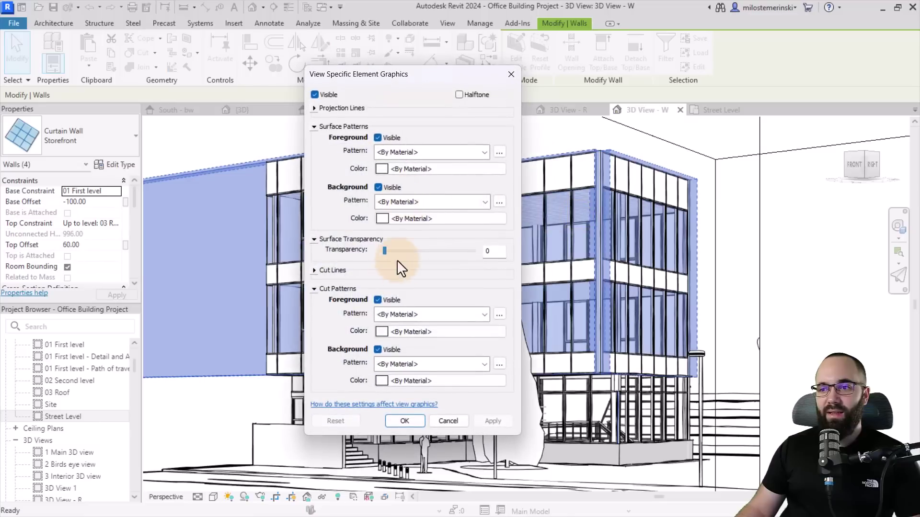
pyautogui.moveTo(420, 251); pyautogui.dragTo(438, 251)
pyautogui.click(493, 421)
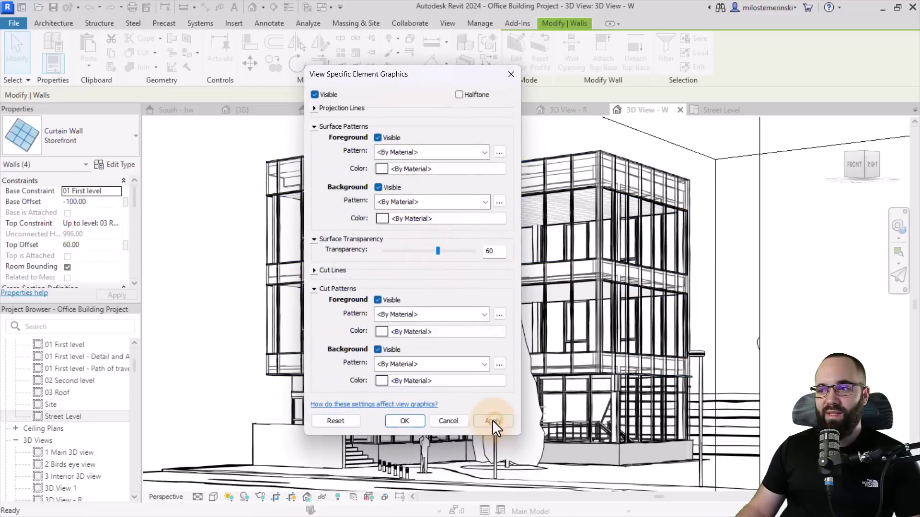
pyautogui.click(420, 421)
# Clear the wall selection and reopen the realistic 3D View - R.
pyautogui.click(312, 129)
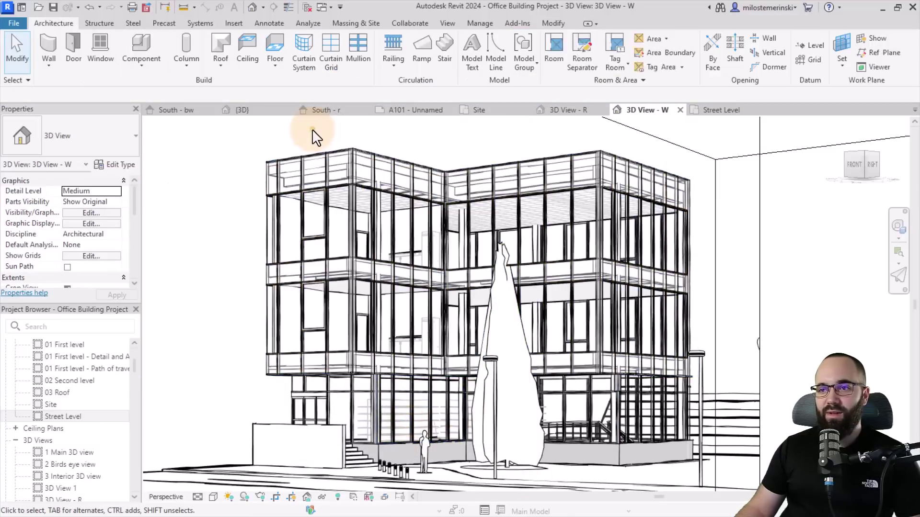
pyautogui.scroll(3, 418, 200)
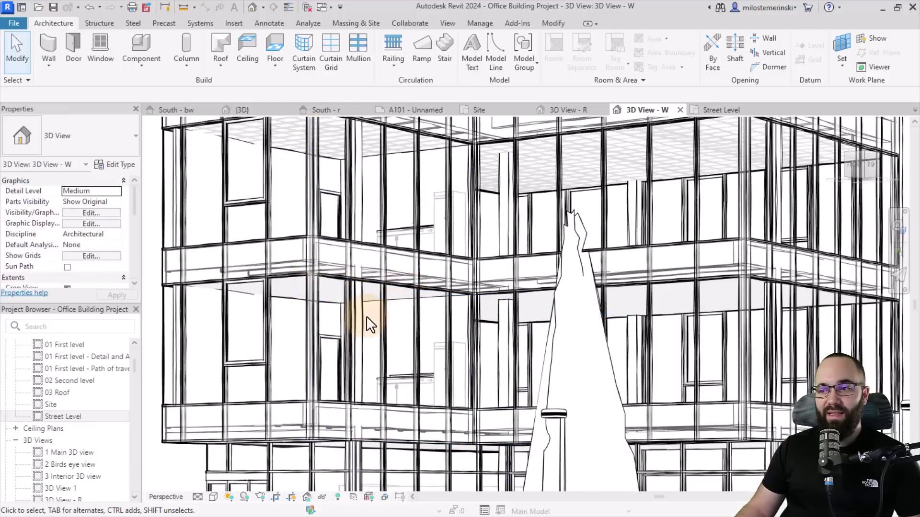
pyautogui.scroll(-1, 376, 311)
pyautogui.scroll(-3, 381, 306)
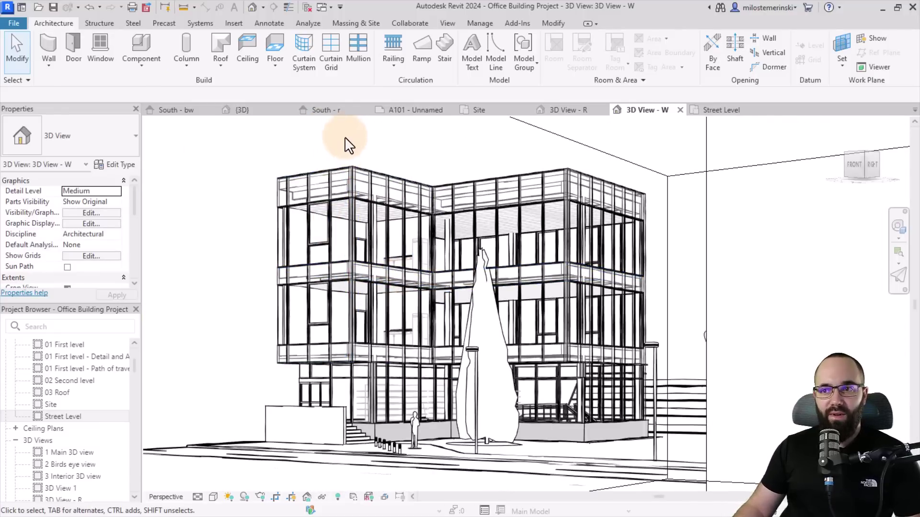
pyautogui.keyDown('shift'); pyautogui.moveTo(348, 144); pyautogui.dragTo(605, 136, button='middle'); pyautogui.keyUp('shift')
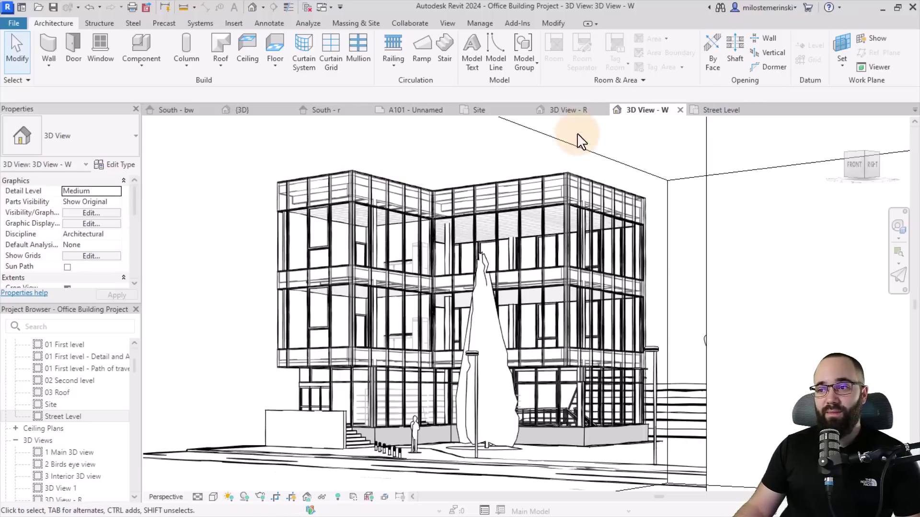
pyautogui.click(601, 110)
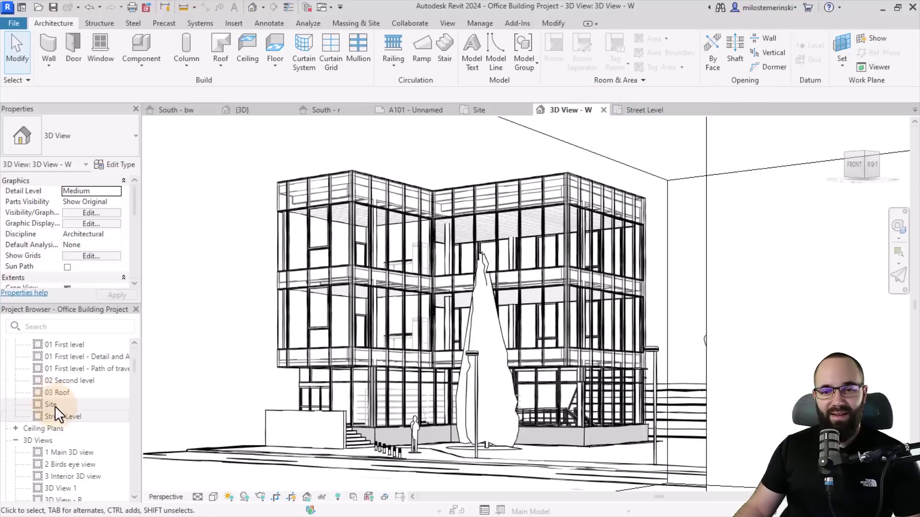
pyautogui.scroll(-3, 67, 411)
pyautogui.doubleClick(59, 383)
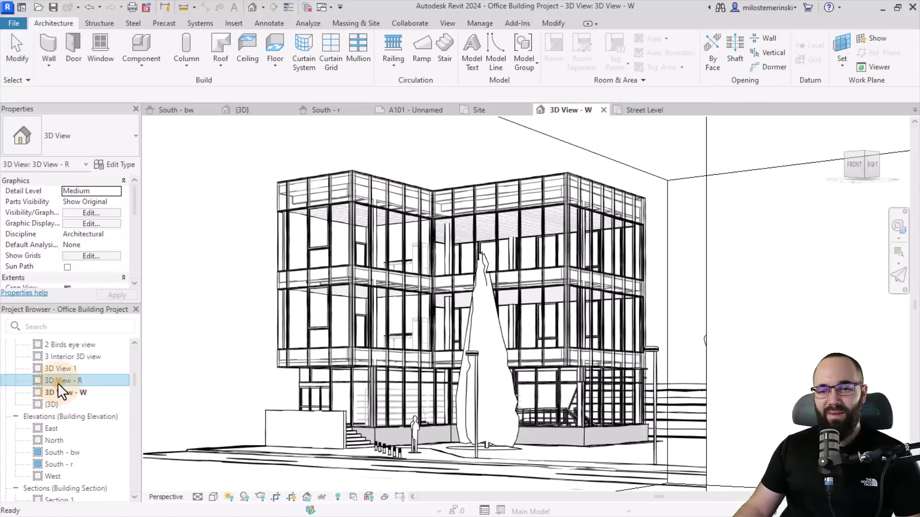
pyautogui.scroll(2, 452, 246)
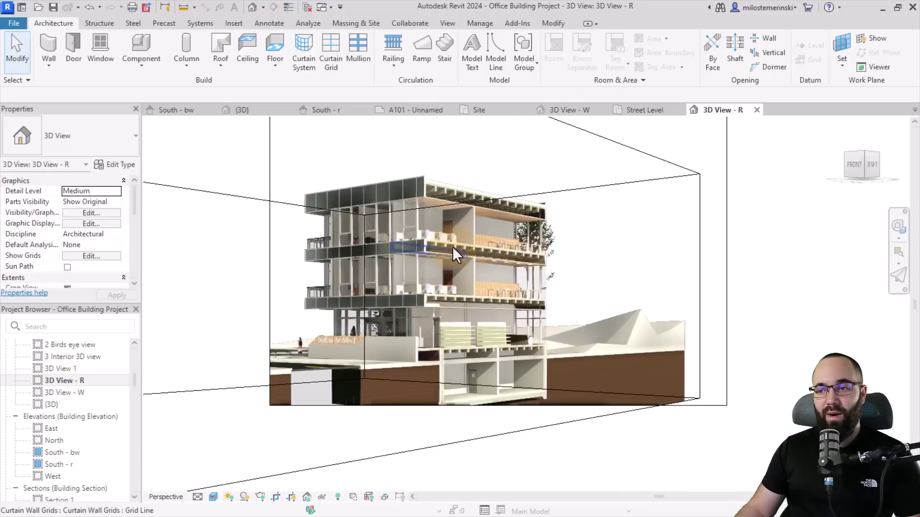
pyautogui.click(199, 257)
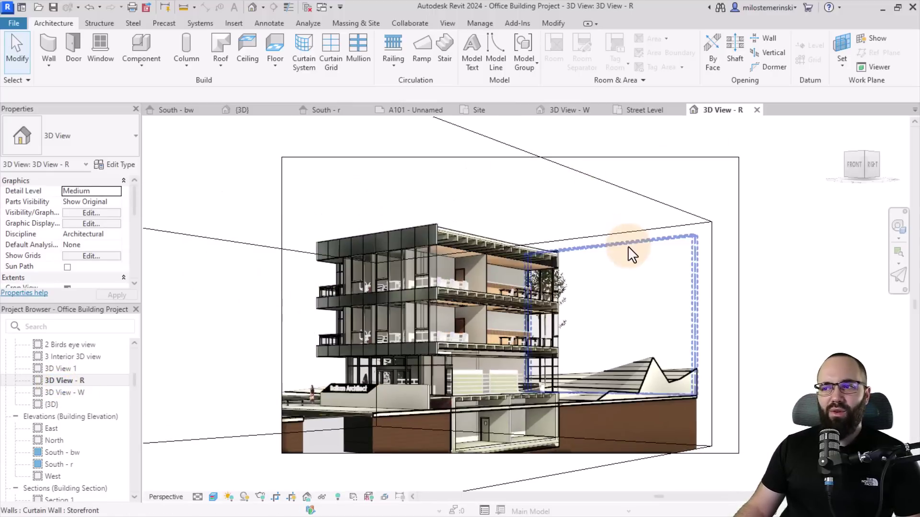
# In 3D View - R, hide the section box and turn off the visible crop region.
pyautogui.click(676, 212)
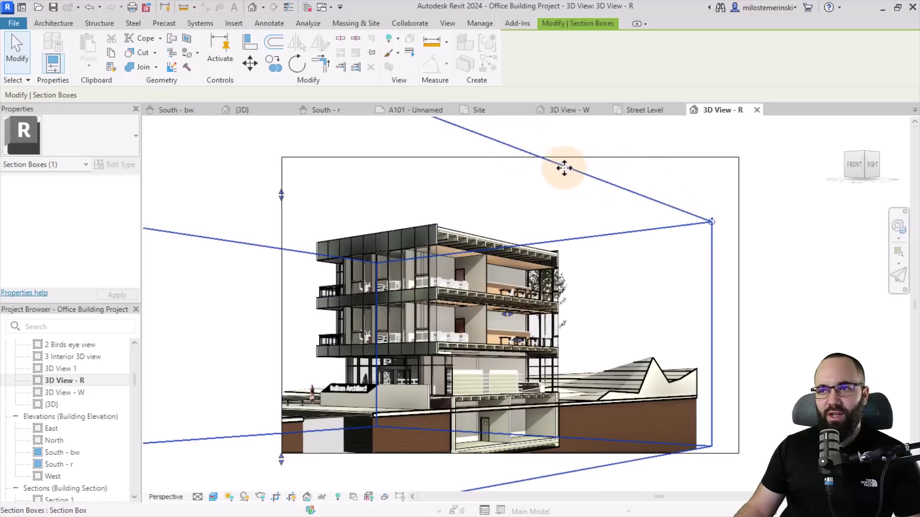
pyautogui.click(392, 38)
pyautogui.click(402, 56)
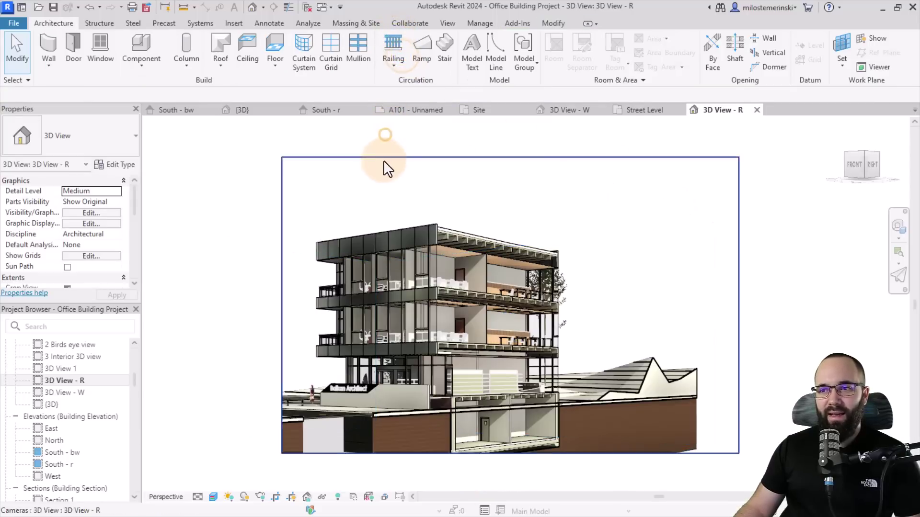
pyautogui.scroll(-4, 68, 221)
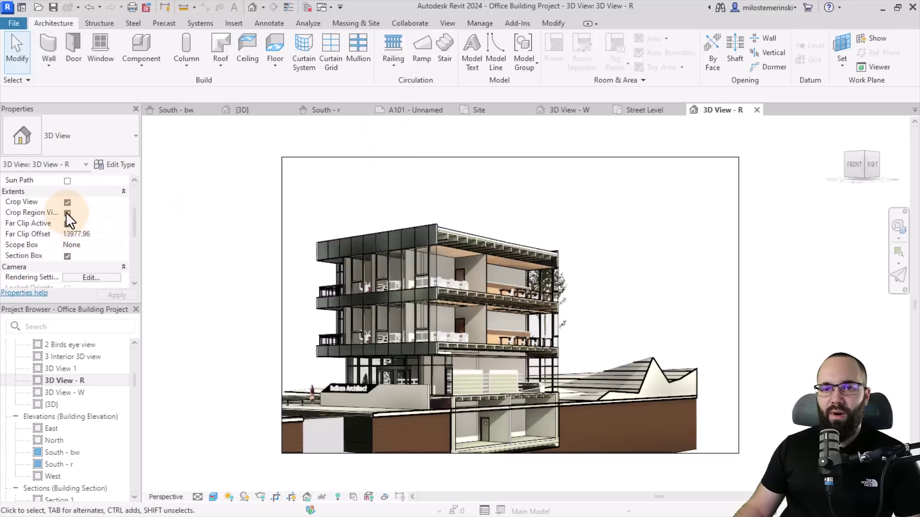
pyautogui.click(67, 212)
pyautogui.click(117, 295)
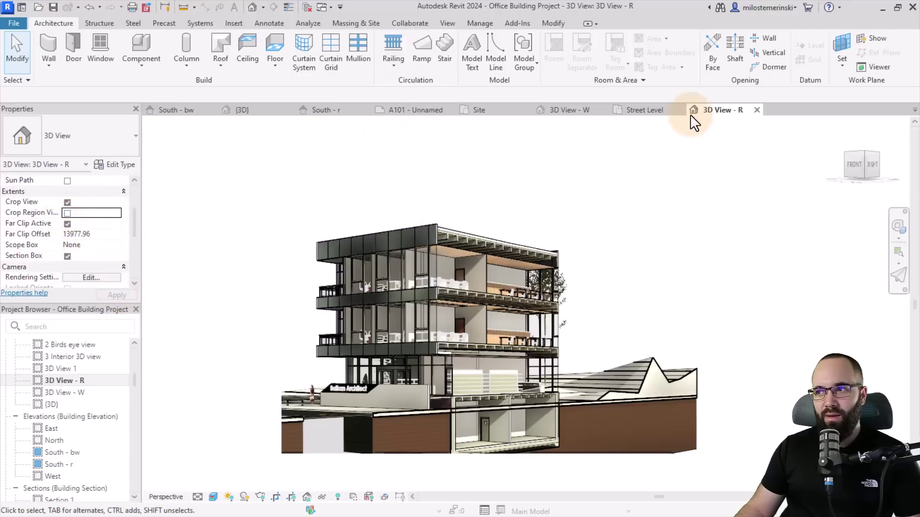
# In 3D View - W, turn off the crop region and hide the section box, then return to sheet A101.
pyautogui.click(577, 111)
pyautogui.scroll(5, 438, 257)
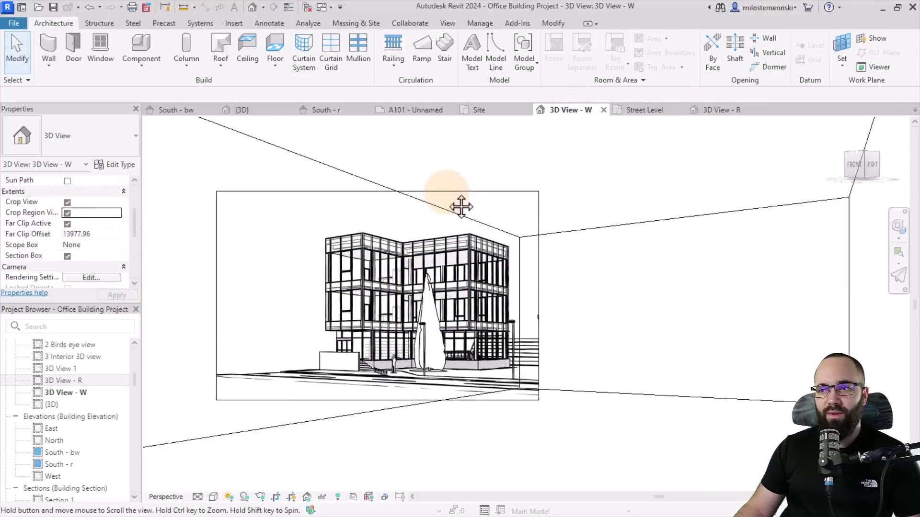
pyautogui.click(424, 200)
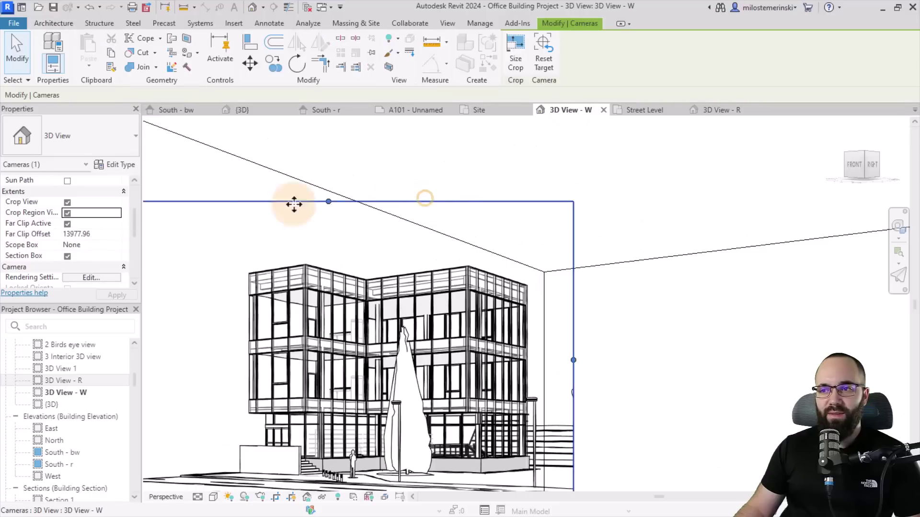
pyautogui.click(67, 212)
pyautogui.click(106, 293)
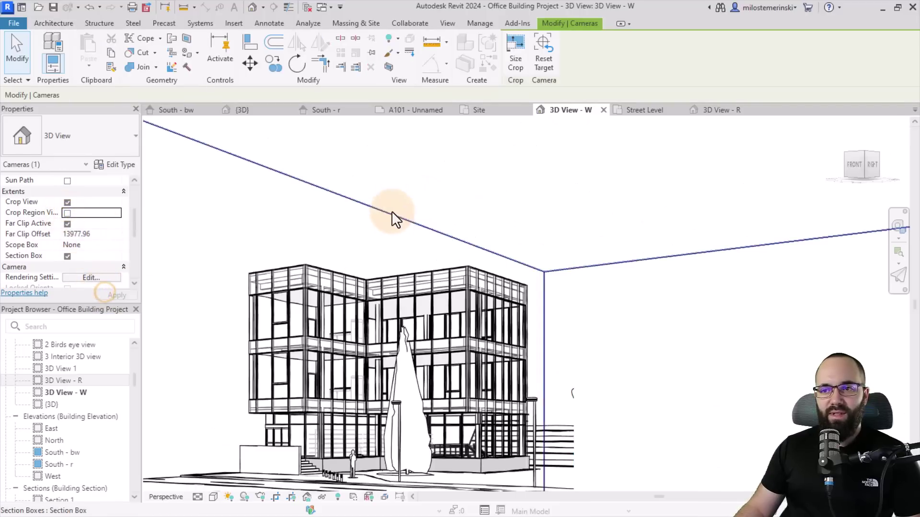
pyautogui.click(388, 211)
pyautogui.click(397, 39)
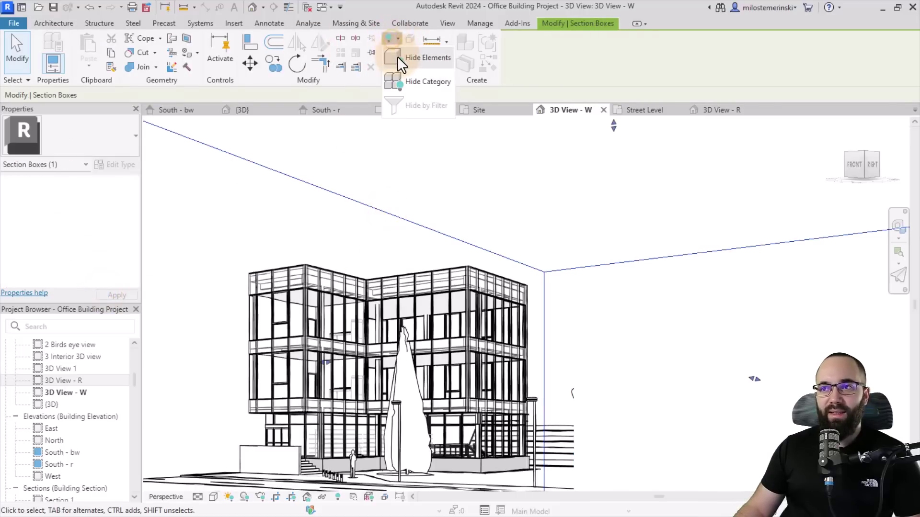
pyautogui.click(397, 56)
pyautogui.scroll(-3, 421, 283)
pyautogui.scroll(2, 433, 247)
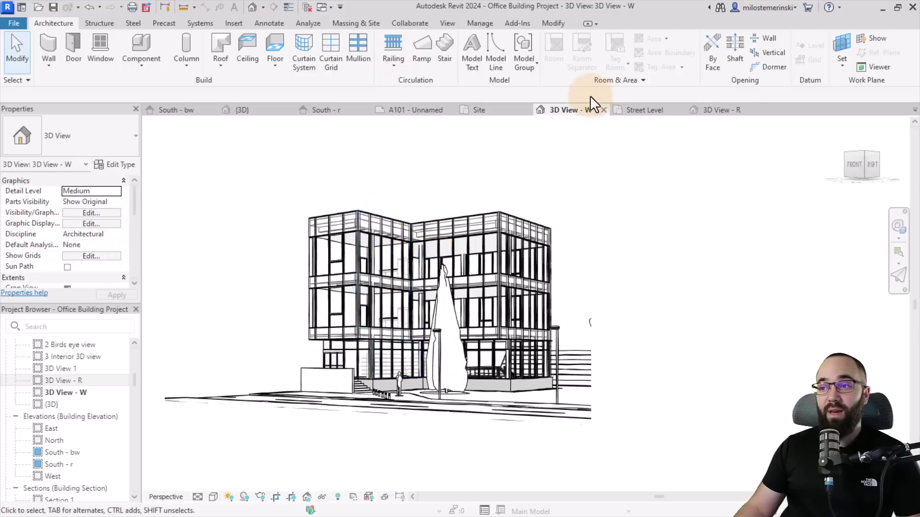
pyautogui.click(400, 111)
# Dock the 3D View - R window back with the other views and return to sheet A101.
pyautogui.scroll(-4, 388, 196)
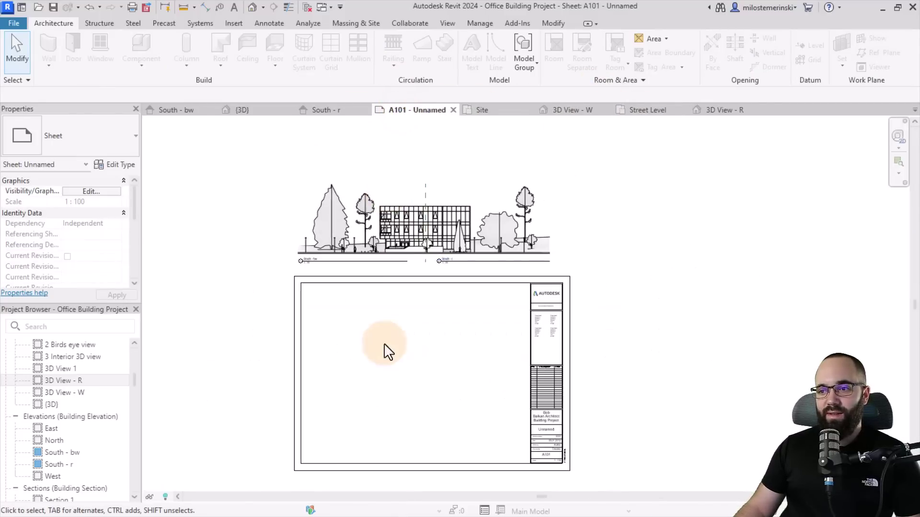
pyautogui.scroll(2, 367, 304)
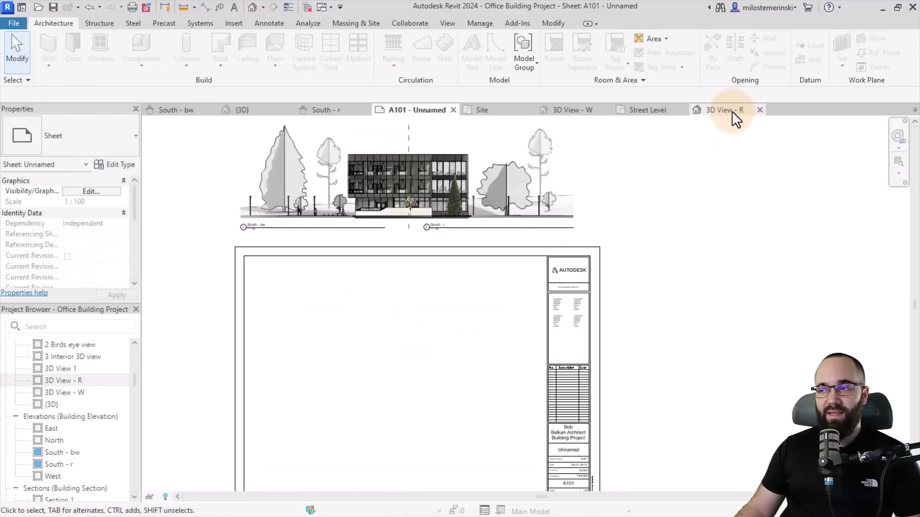
pyautogui.click(721, 110)
pyautogui.moveTo(514, 196); pyautogui.dragTo(341, 322)
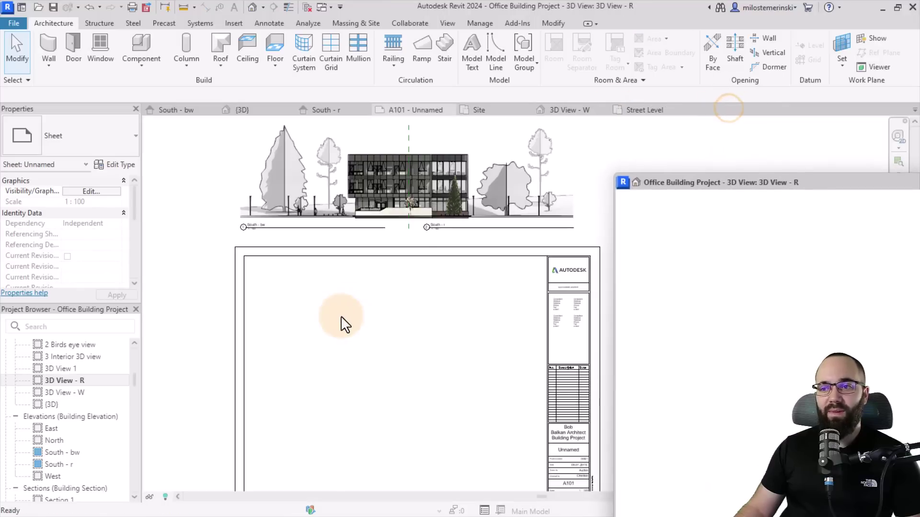
pyautogui.moveTo(688, 181); pyautogui.dragTo(683, 113)
pyautogui.click(456, 110)
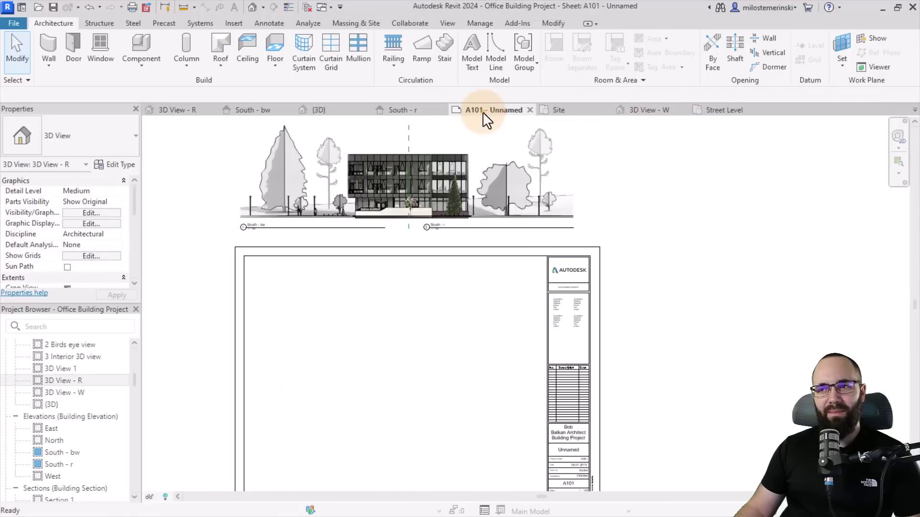
pyautogui.scroll(-2, 407, 238)
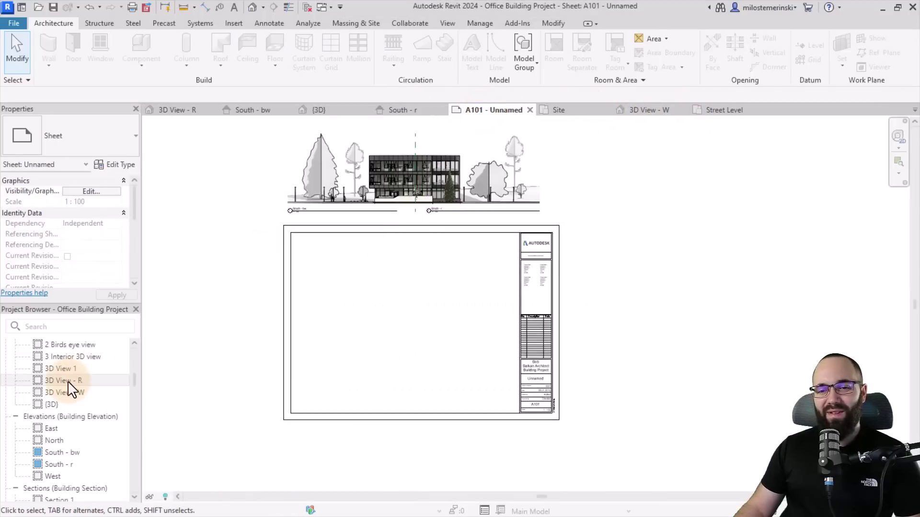
# Place 3D View - R on sheet A101, nudge it up and right, and extend its title line.
pyautogui.moveTo(68, 381); pyautogui.dragTo(349, 309)
pyautogui.click(352, 306)
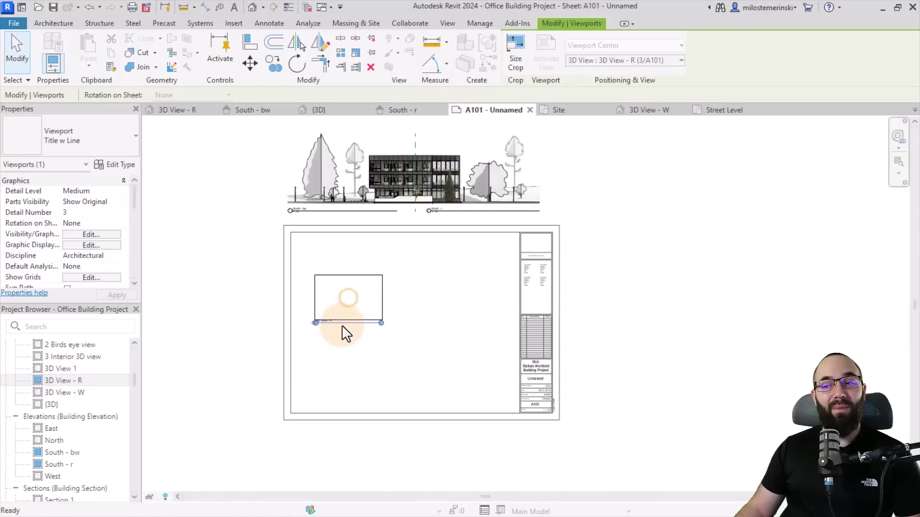
pyautogui.scroll(4, 341, 301)
pyautogui.click(409, 247)
pyautogui.moveTo(409, 247); pyautogui.dragTo(423, 218)
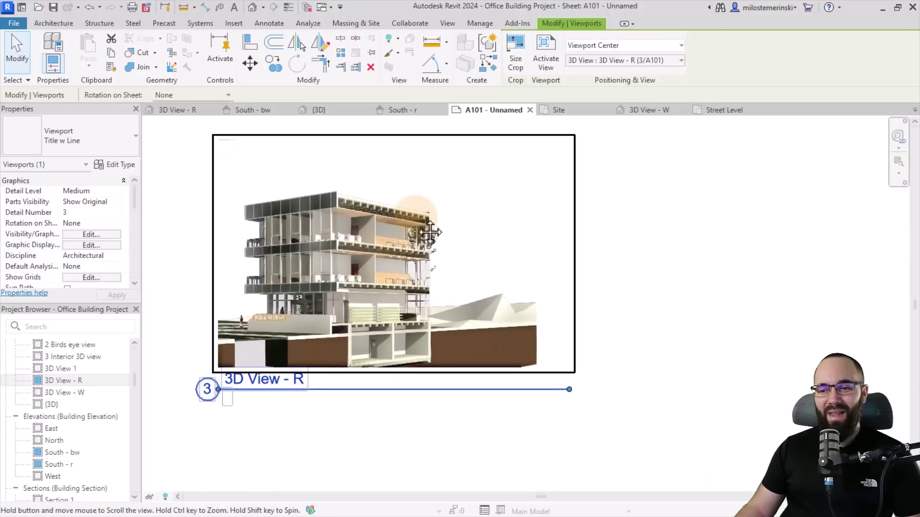
pyautogui.moveTo(568, 389); pyautogui.dragTo(360, 390)
# Drop 3D View - W exactly over the 3D View - R viewport.
pyautogui.moveTo(80, 397); pyautogui.dragTo(411, 253)
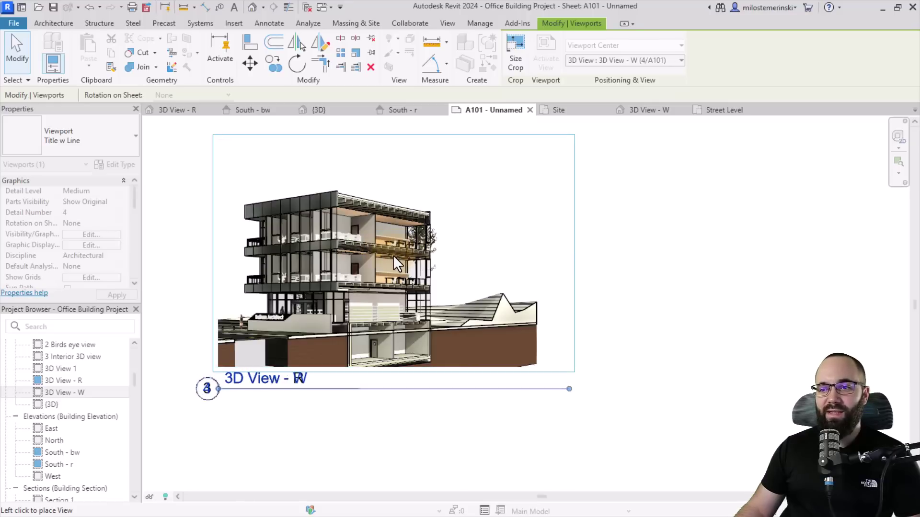
pyautogui.click(393, 254)
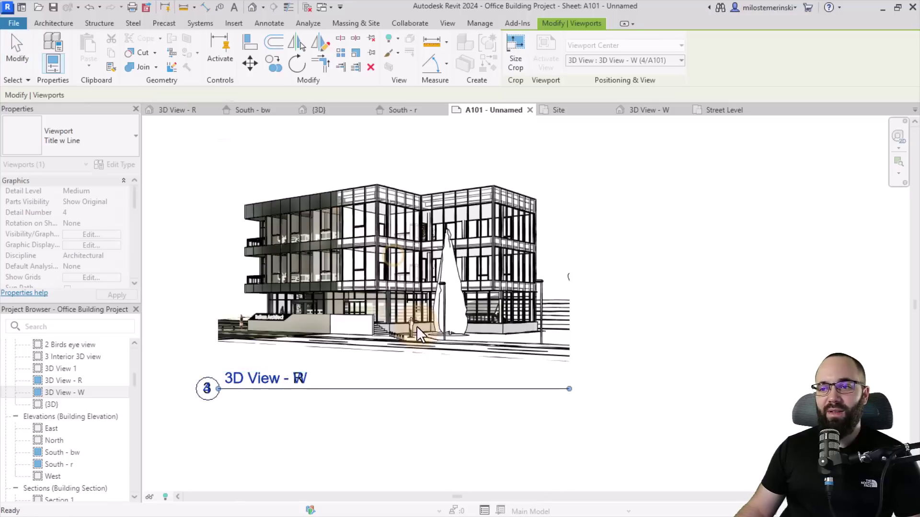
pyautogui.click(643, 313)
pyautogui.scroll(3, 402, 207)
pyautogui.scroll(-3, 411, 463)
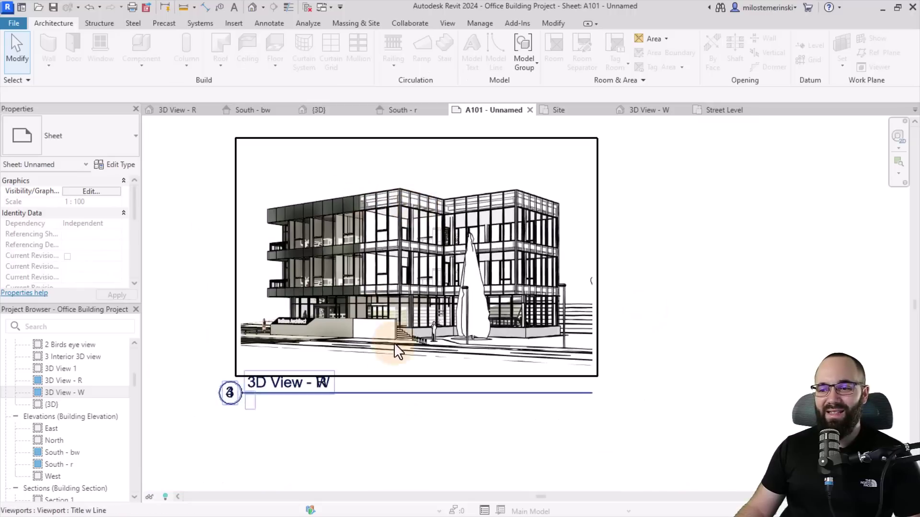
# Slide the 3D View - W title to the right, beside the R title.
pyautogui.click(242, 393)
pyautogui.moveTo(240, 394); pyautogui.dragTo(436, 395)
pyautogui.click(473, 433)
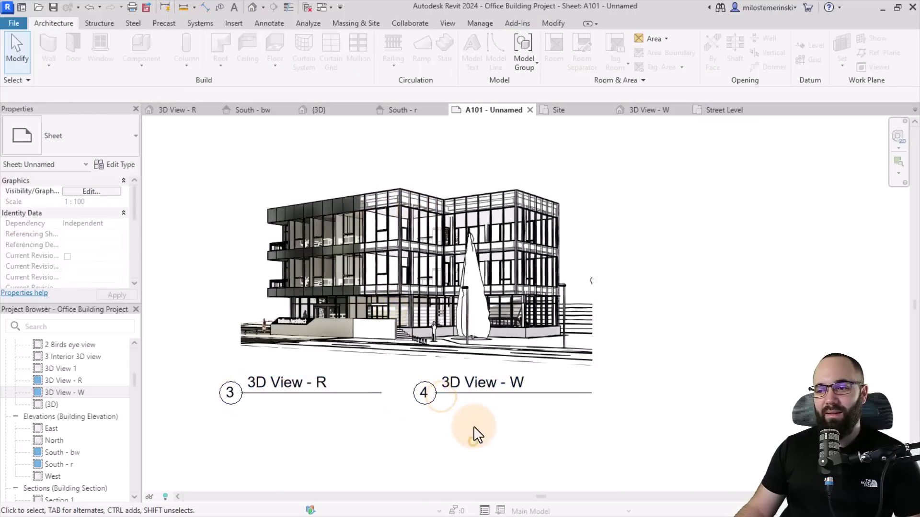
pyautogui.scroll(5, 370, 325)
pyautogui.scroll(-3, 438, 292)
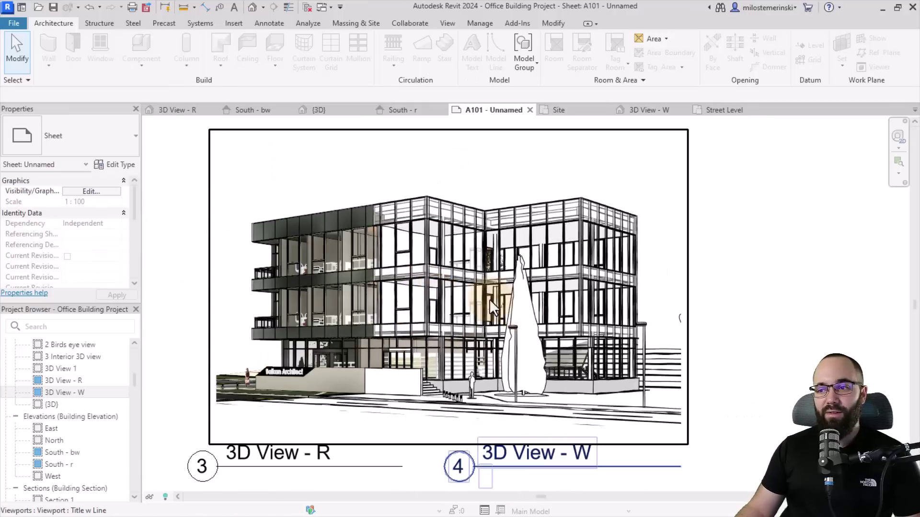
pyautogui.scroll(2, 467, 259)
pyautogui.moveTo(333, 167); pyautogui.dragTo(334, 199, button='middle')
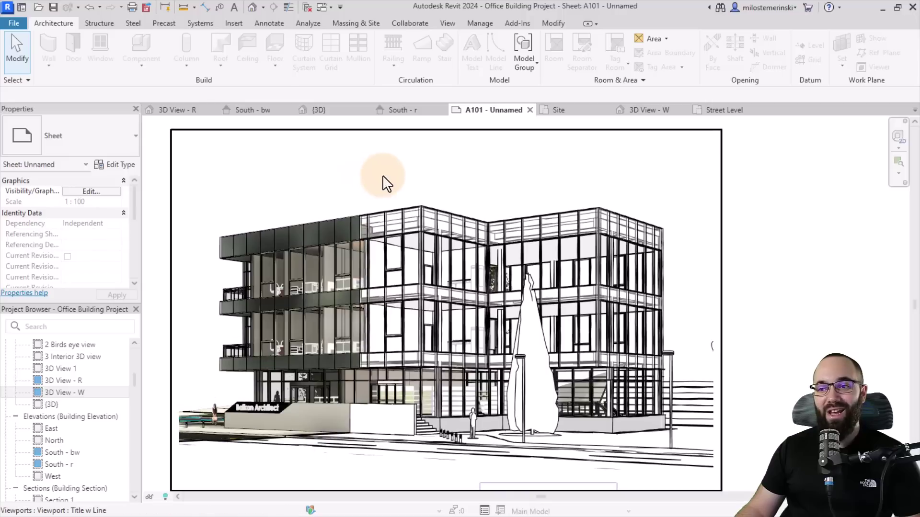